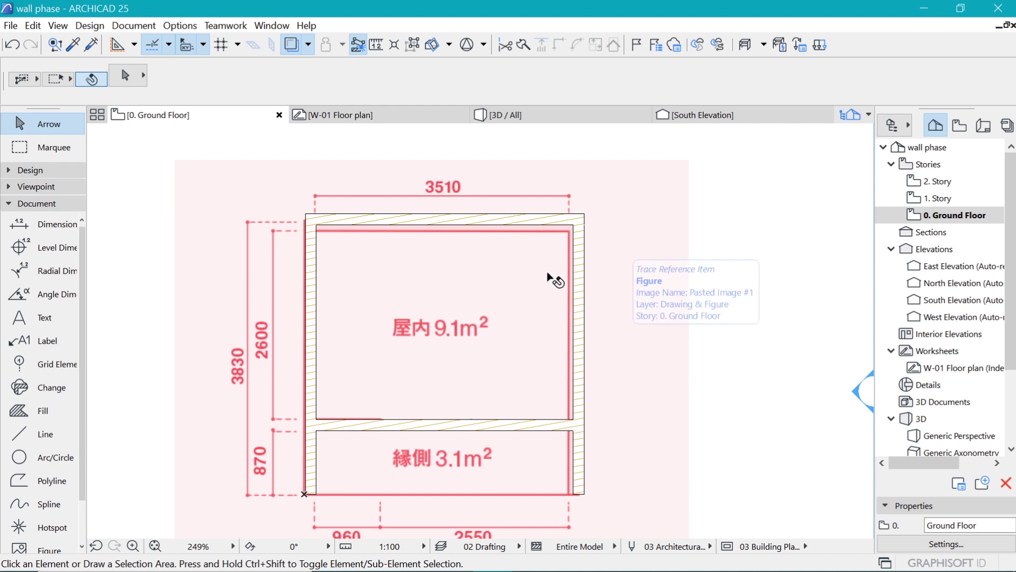
# Drag the traced floor-plan reference so it sits to the left of the walls
pyautogui.scroll(-2, 452, 325)
pyautogui.scroll(2, 382, 377)
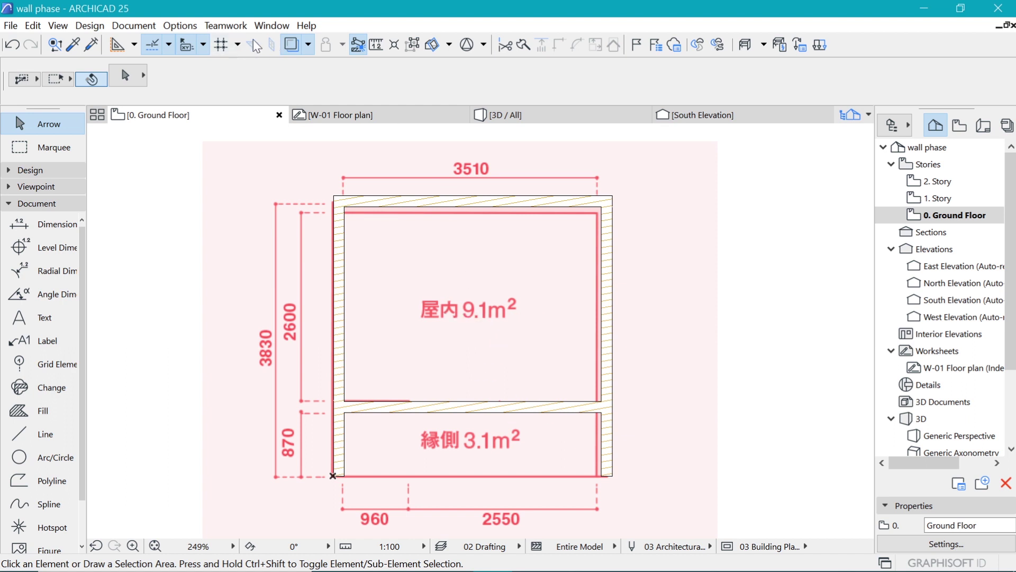
pyautogui.click(308, 45)
pyautogui.moveTo(344, 67)
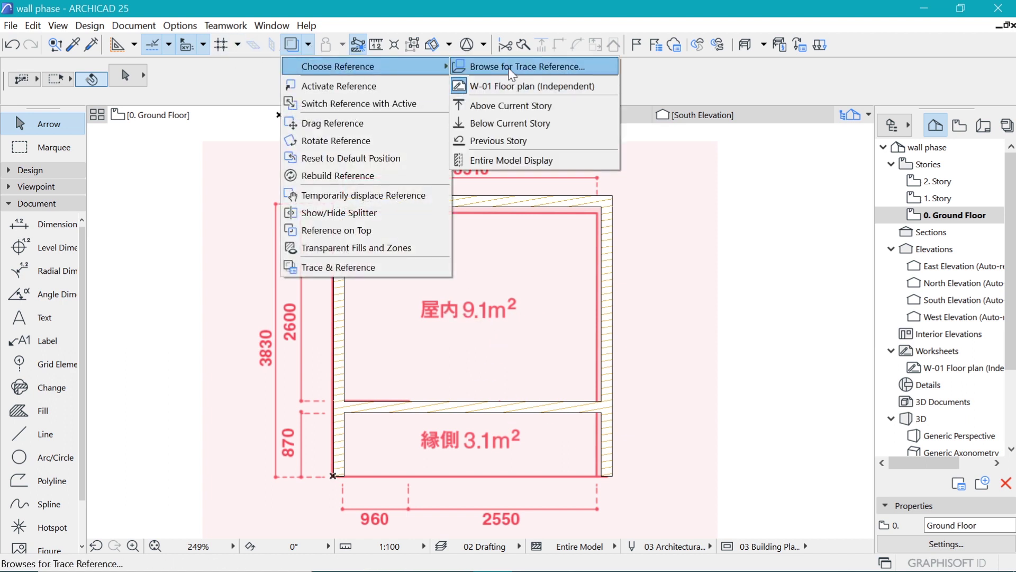
pyautogui.click(317, 268)
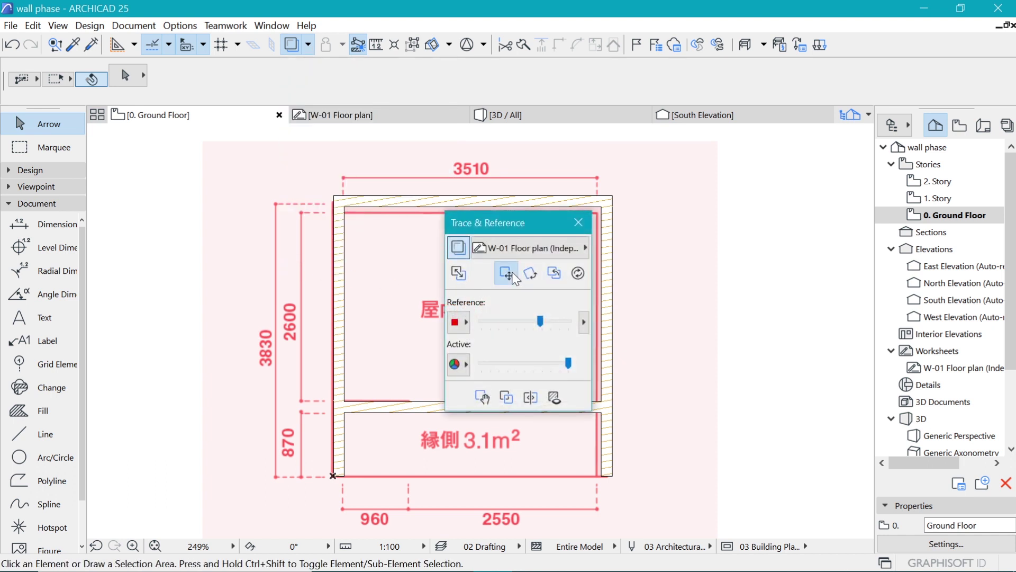
pyautogui.click(509, 274)
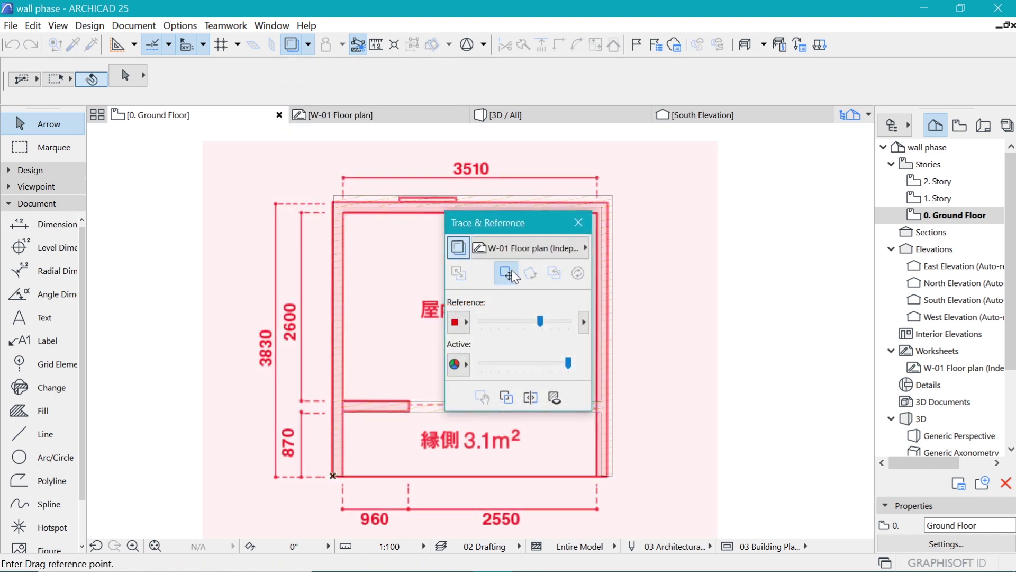
pyautogui.click(370, 301)
pyautogui.scroll(-4, 364, 303)
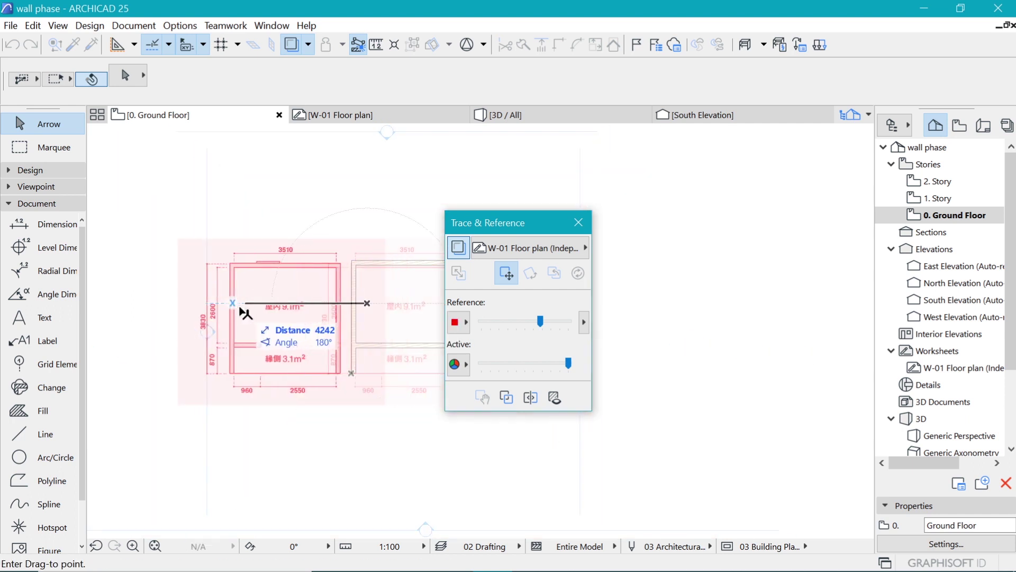
pyautogui.scroll(-3, 371, 313)
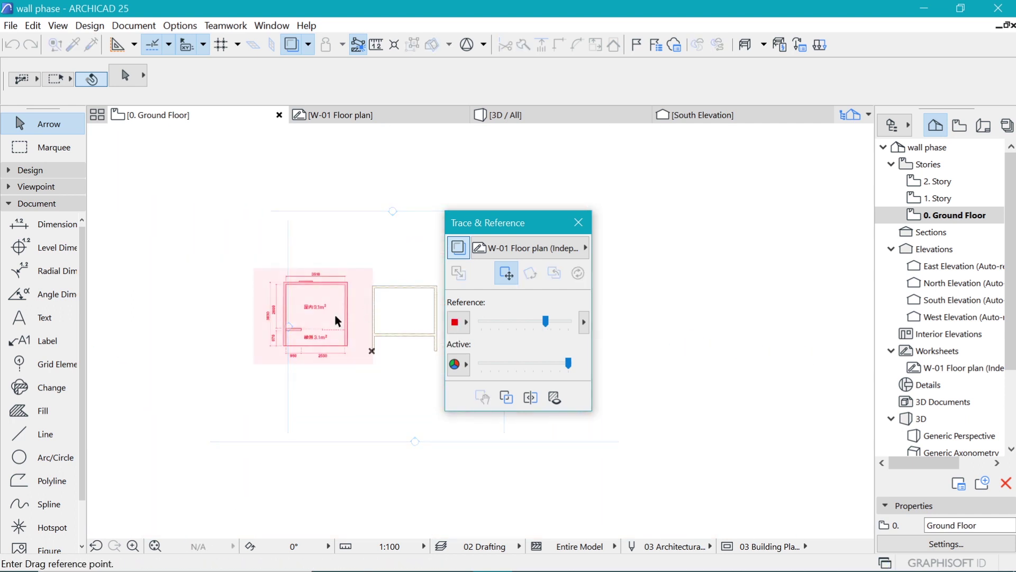
pyautogui.click(240, 320)
pyautogui.scroll(5, 329, 302)
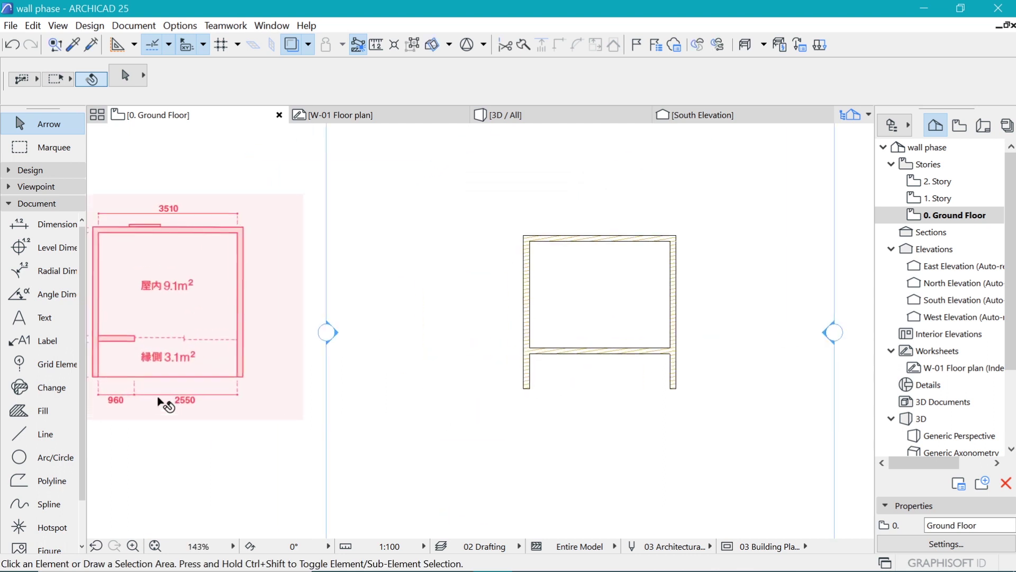
pyautogui.scroll(2, 222, 334)
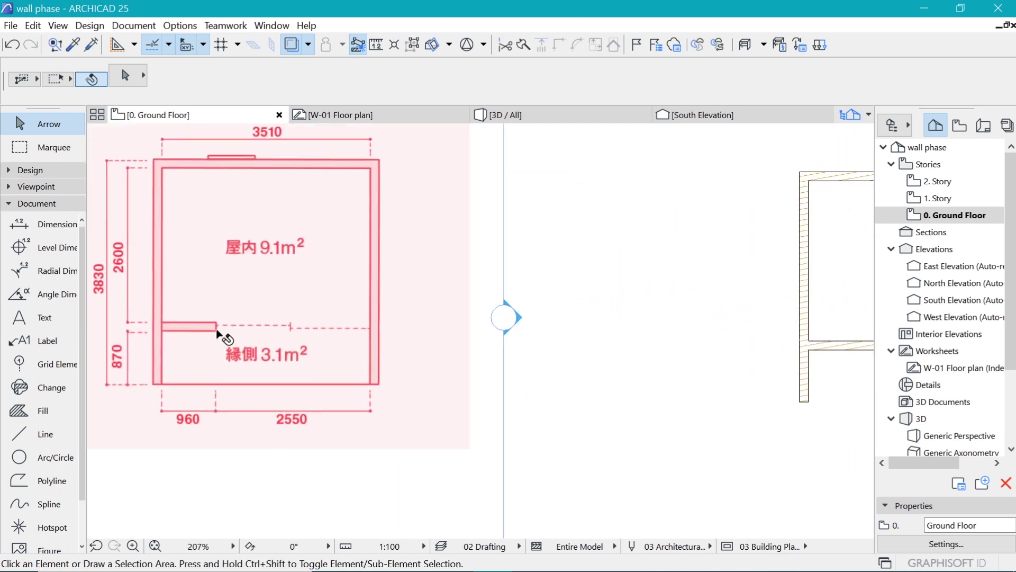
# Measure from the inner wall corner, then hide the trace reference
pyautogui.press('m')
pyautogui.click(215, 332)
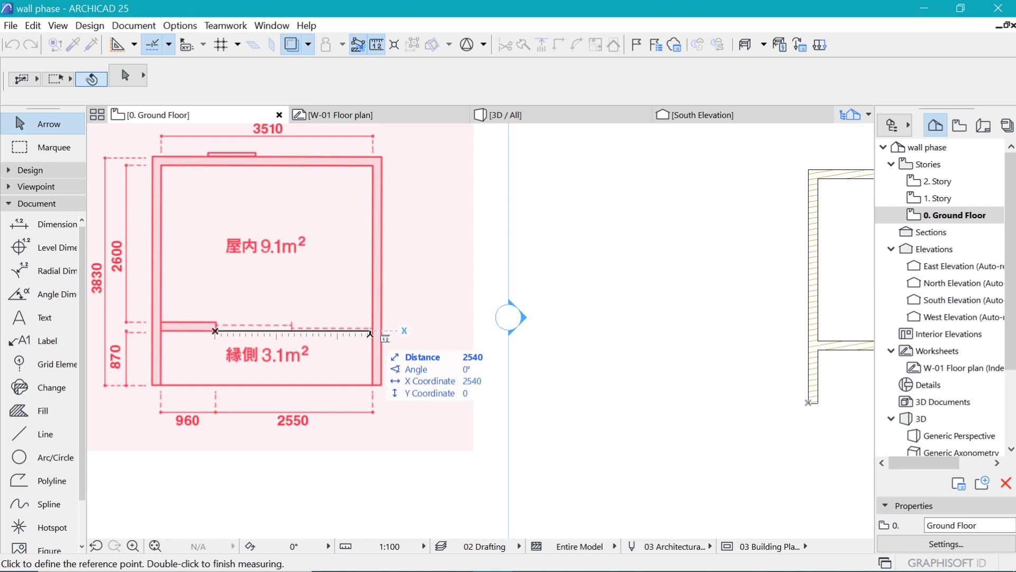
pyautogui.press('Escape')
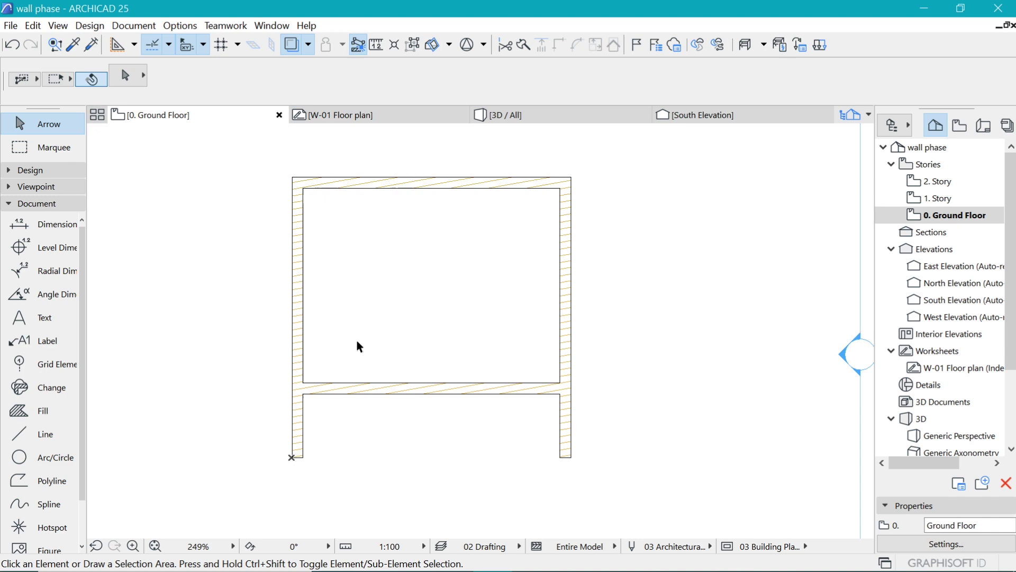
# Activate the Door tool and browse the door library to the Sliding Doors 25 folder
pyautogui.click(32, 170)
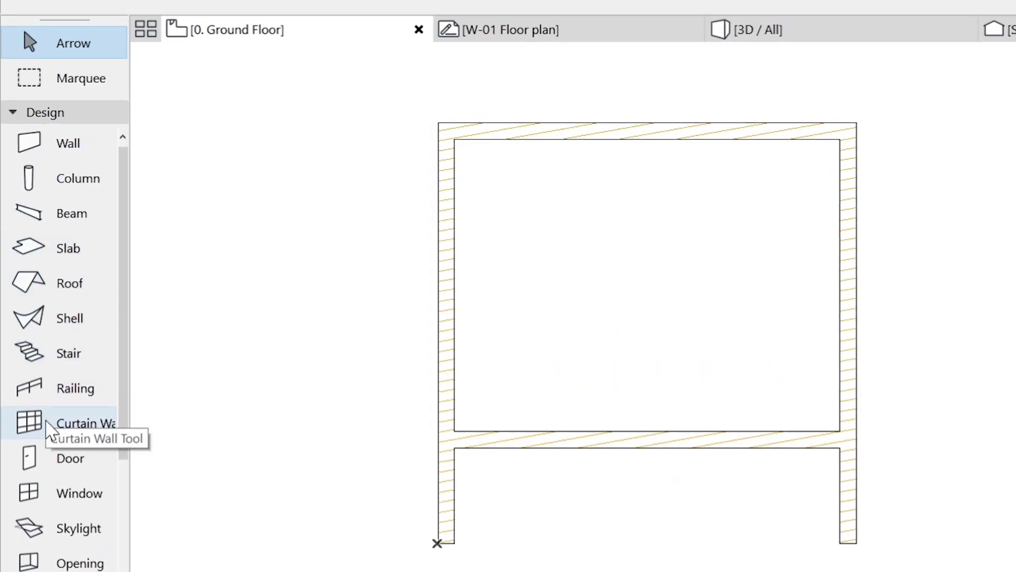
pyautogui.click(57, 461)
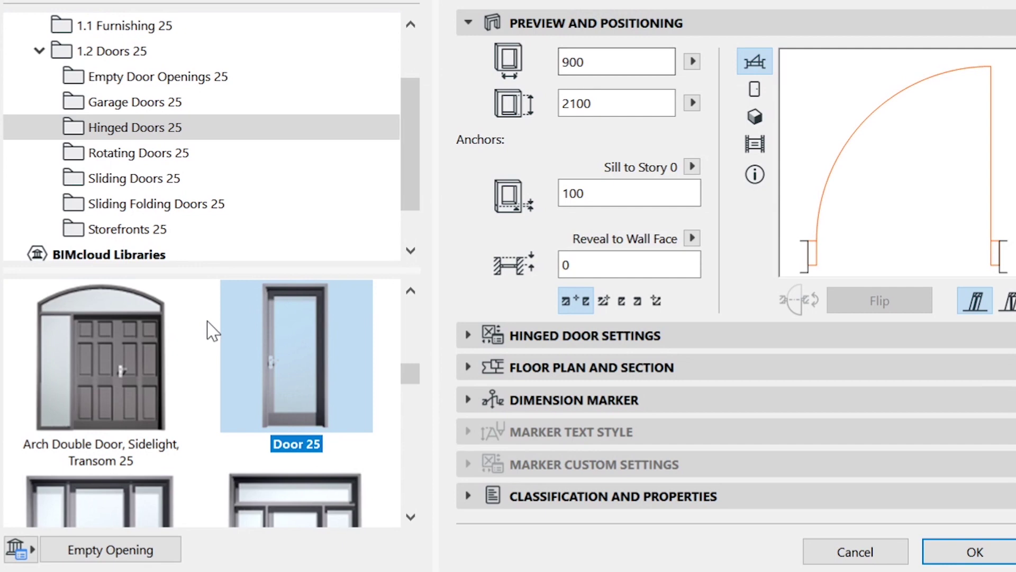
pyautogui.click(113, 78)
pyautogui.click(125, 102)
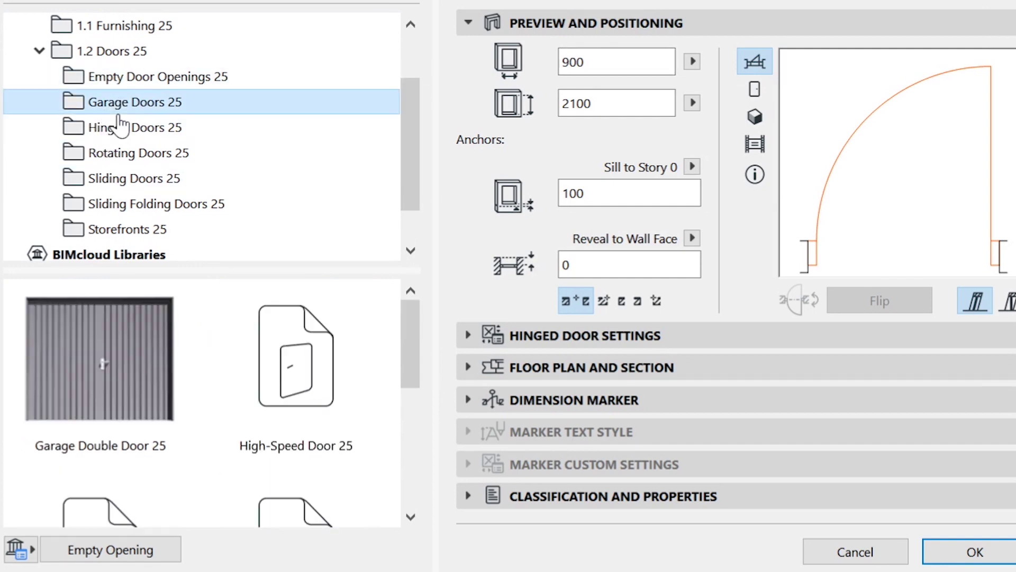
pyautogui.click(129, 179)
pyautogui.click(155, 205)
pyautogui.click(153, 128)
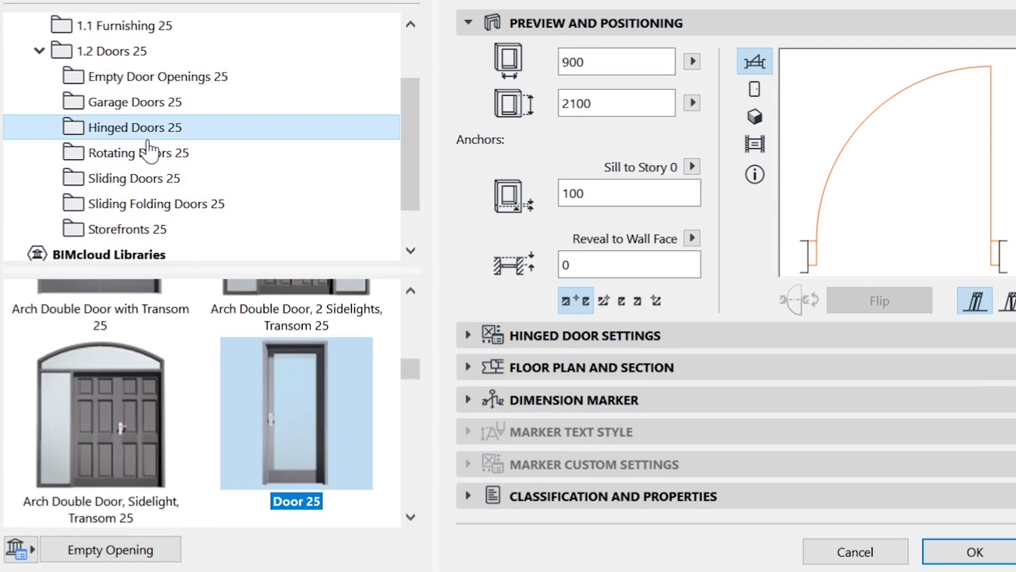
pyautogui.click(123, 180)
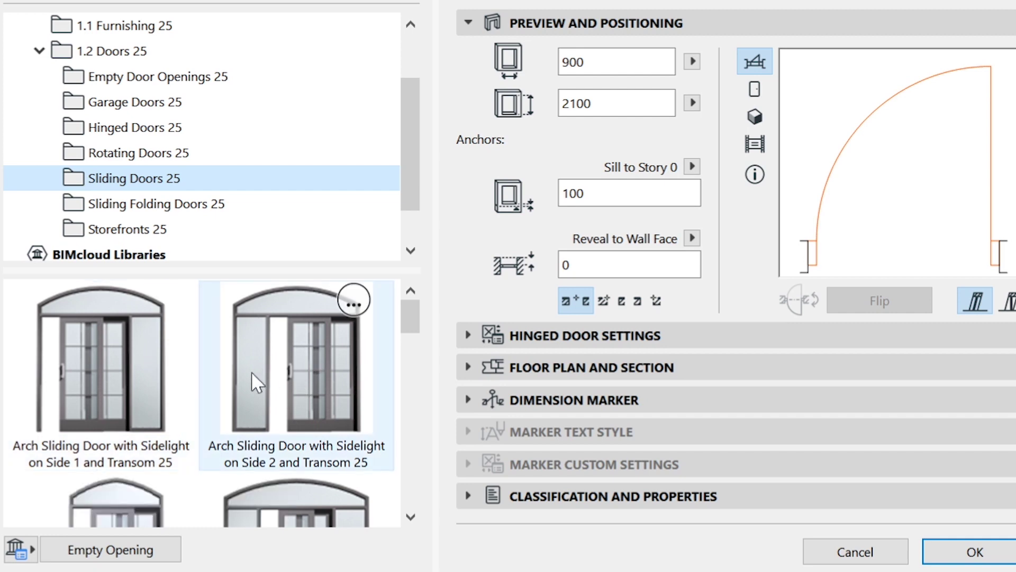
pyautogui.moveTo(415, 318); pyautogui.dragTo(406, 416)
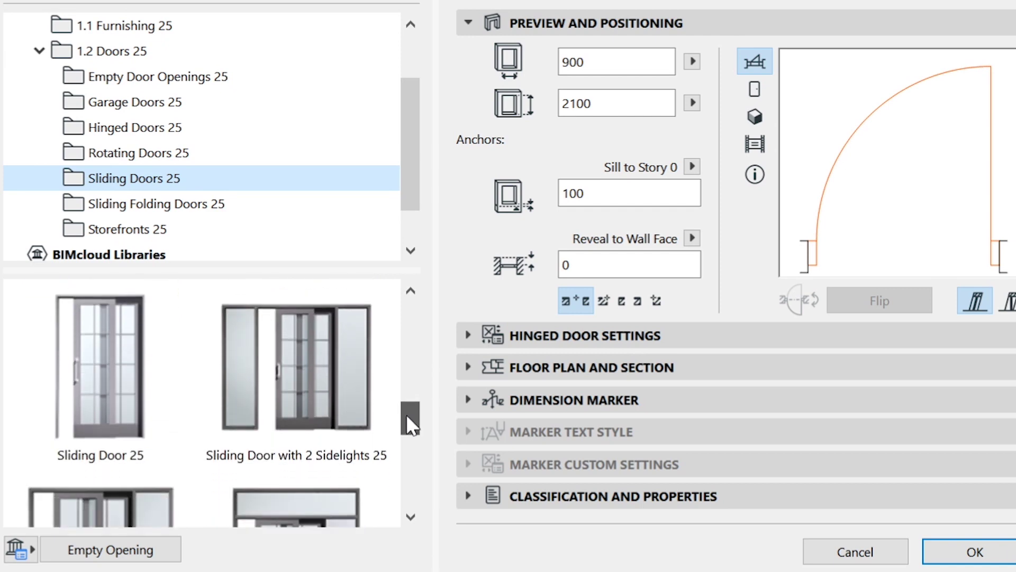
# Choose Sliding Door 25 at 2550 wide and 2100 high, and expand its Sliding Door Settings
pyautogui.click(139, 374)
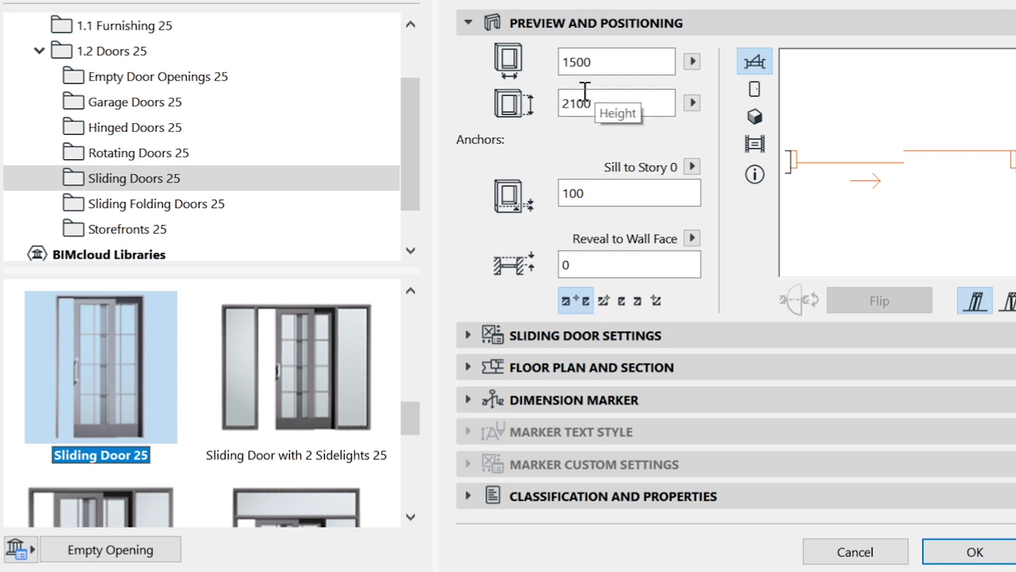
pyautogui.moveTo(673, 62); pyautogui.dragTo(553, 63)
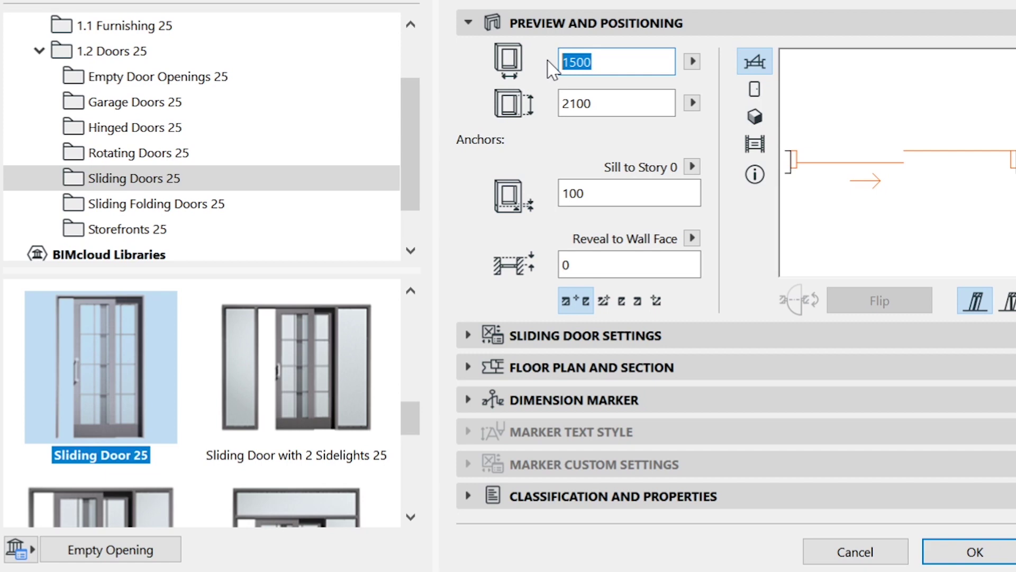
pyautogui.write('25')
pyautogui.click(651, 102)
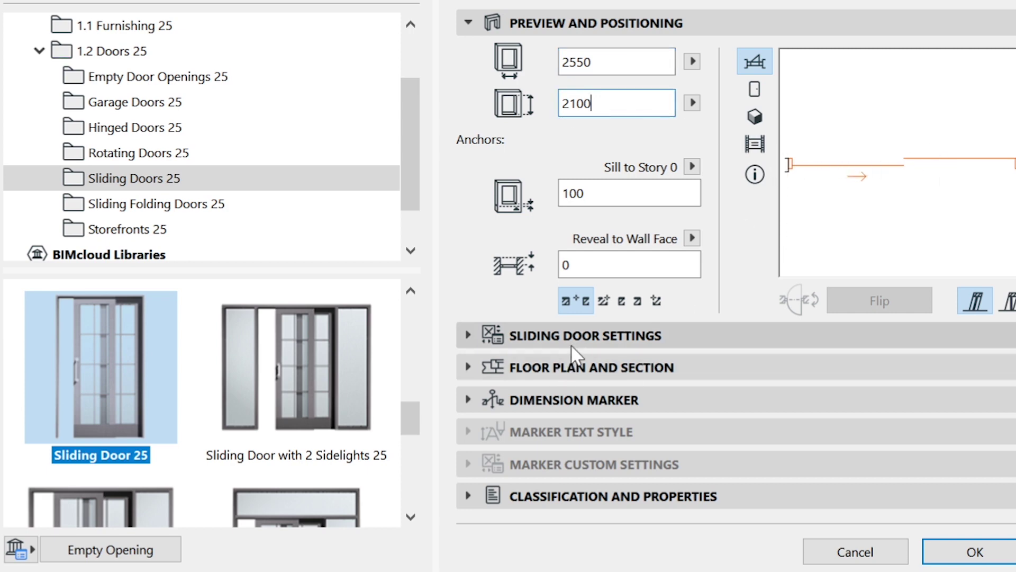
pyautogui.click(556, 337)
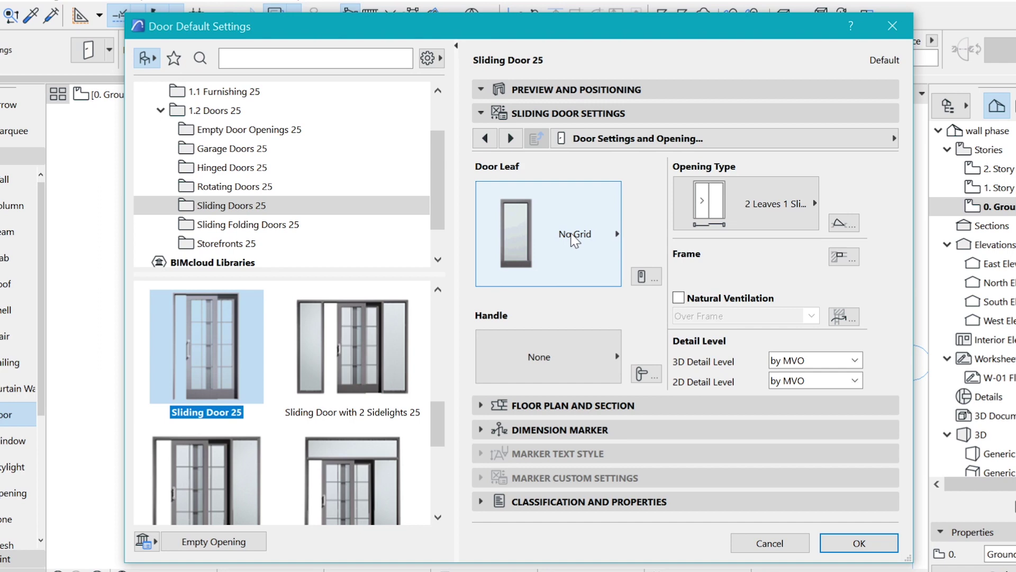
# Keep the No Grid door leaf and set the handle to Fix Handle 2
pyautogui.click(573, 237)
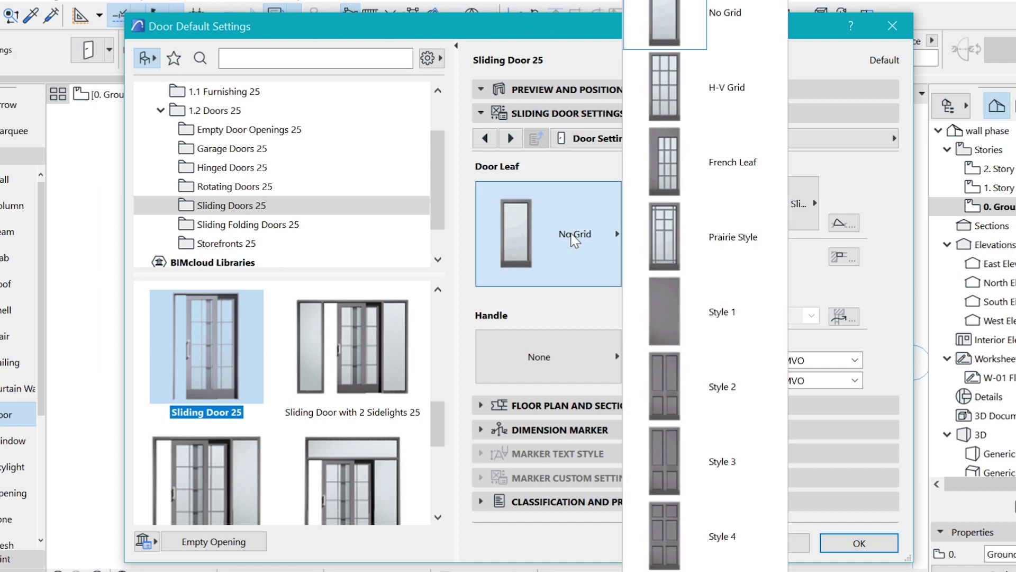
pyautogui.click(575, 239)
pyautogui.click(574, 238)
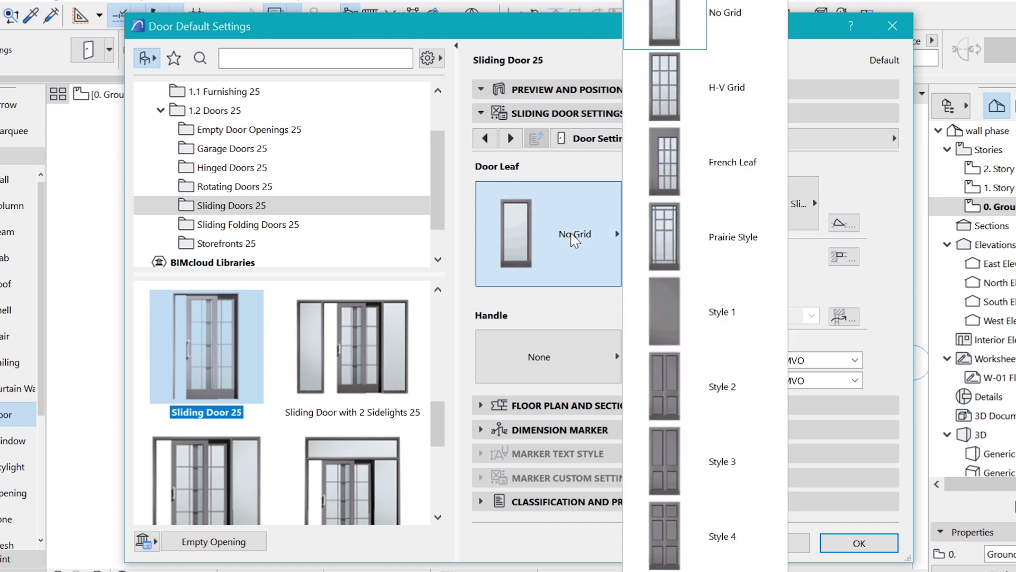
pyautogui.click(554, 277)
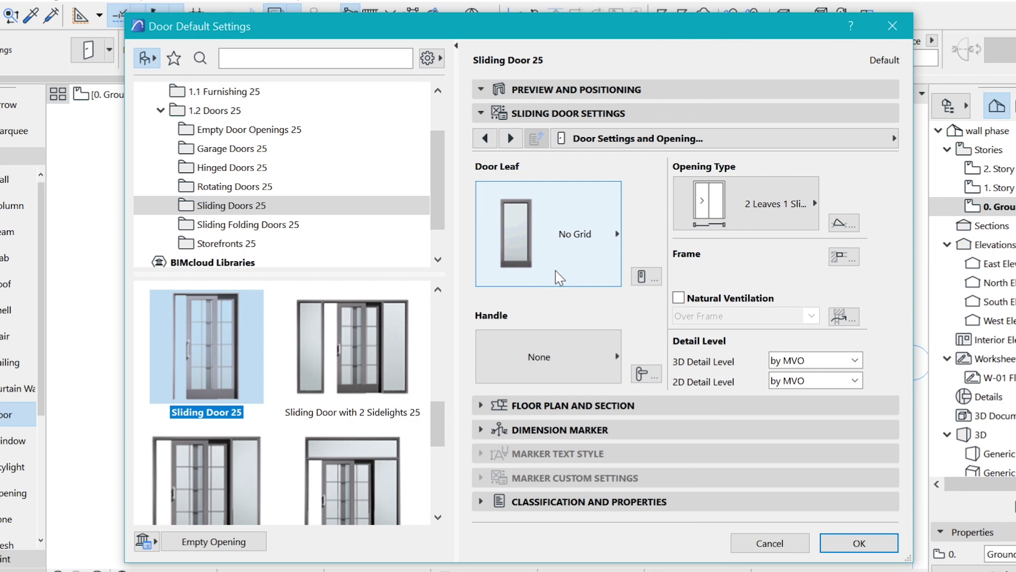
pyautogui.click(645, 374)
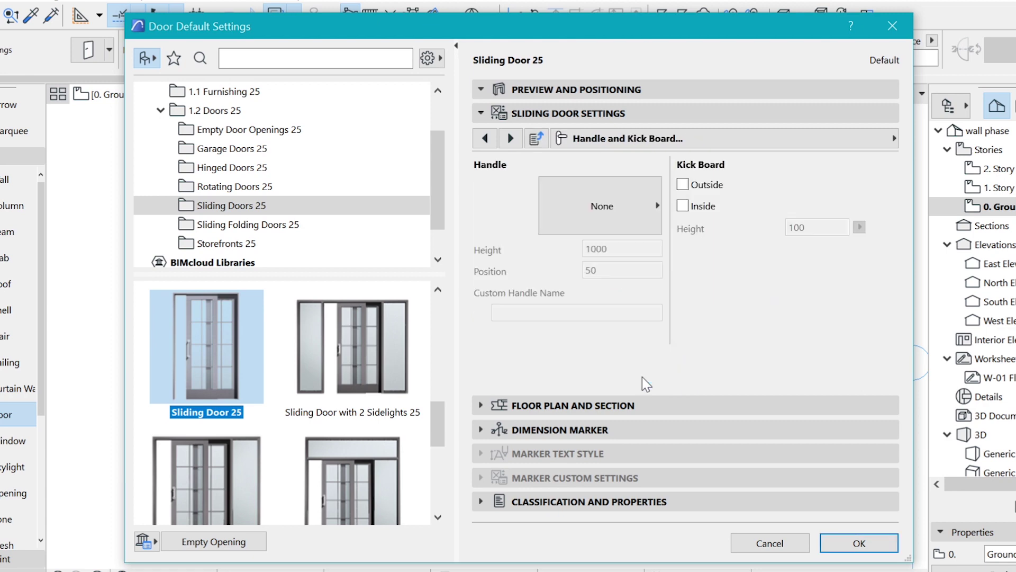
pyautogui.click(658, 204)
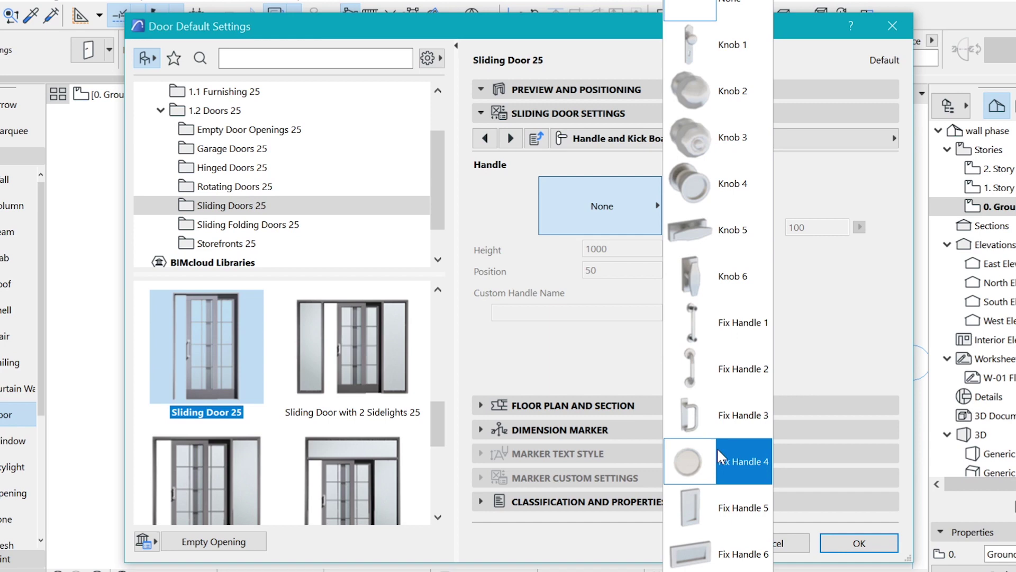
pyautogui.click(709, 367)
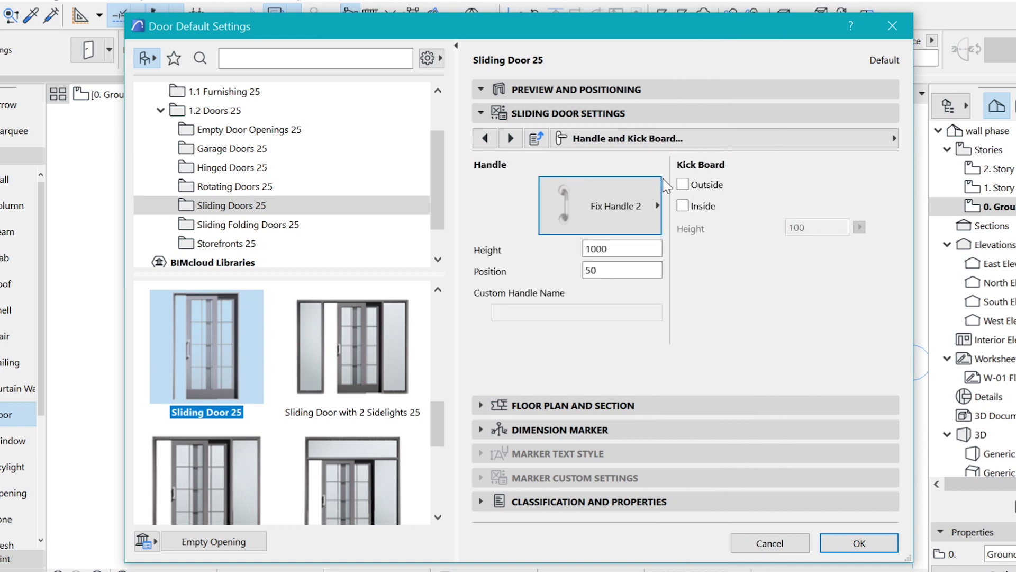
pyautogui.click(605, 144)
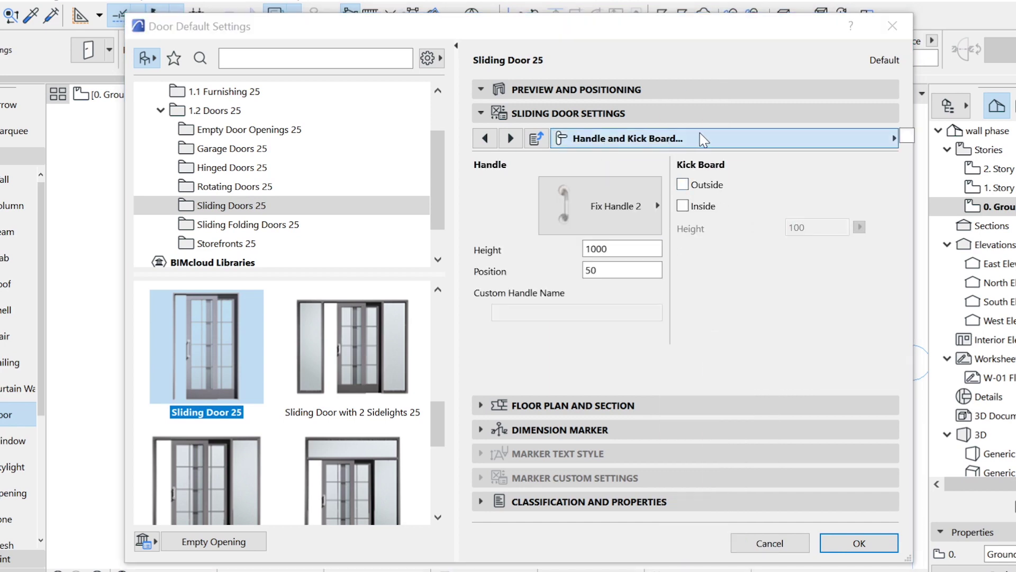
pyautogui.click(663, 269)
pyautogui.click(609, 203)
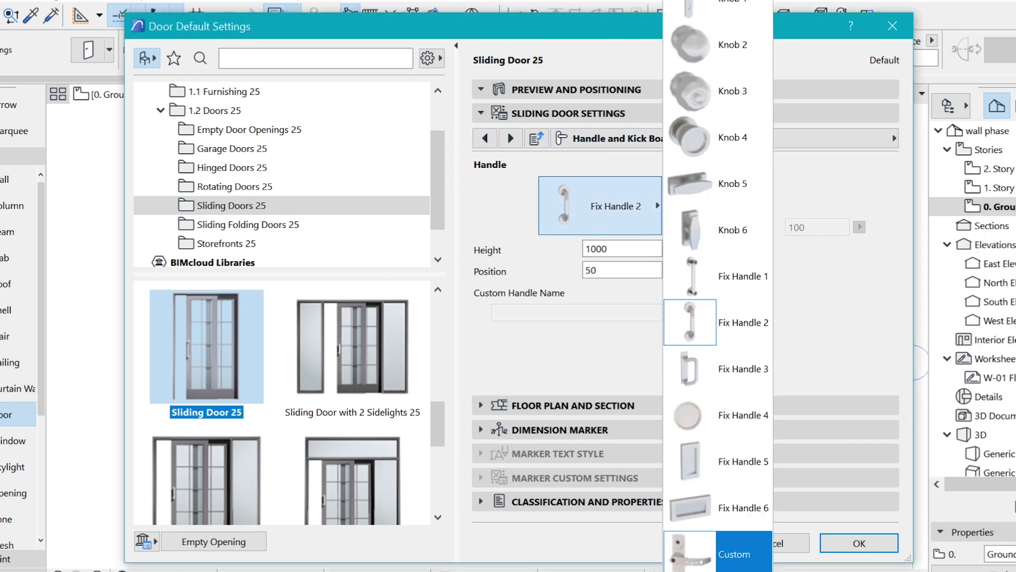
pyautogui.click(614, 361)
# Turn off both the outside and inside casings of the sliding door
pyautogui.click(699, 139)
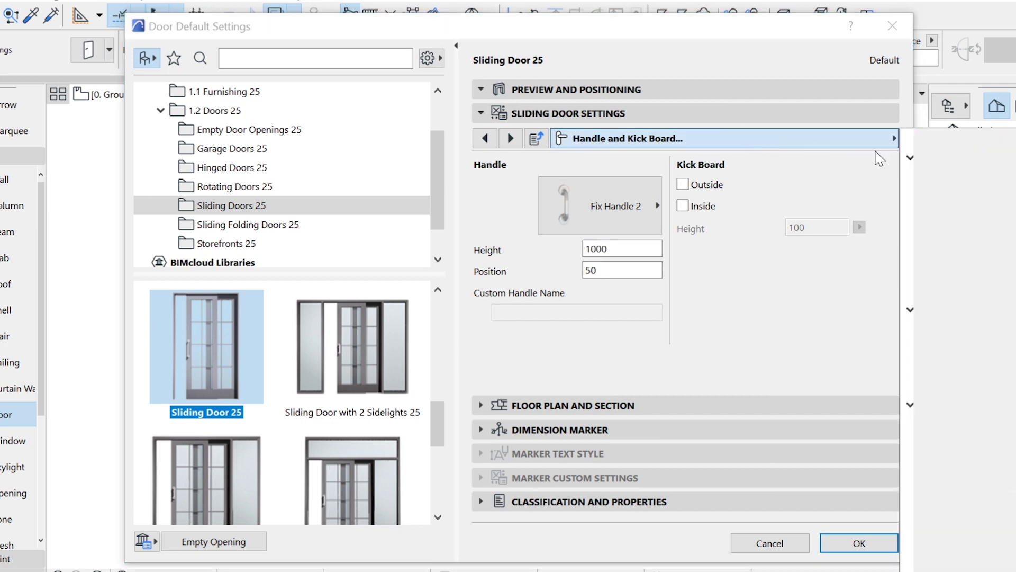
pyautogui.click(951, 158)
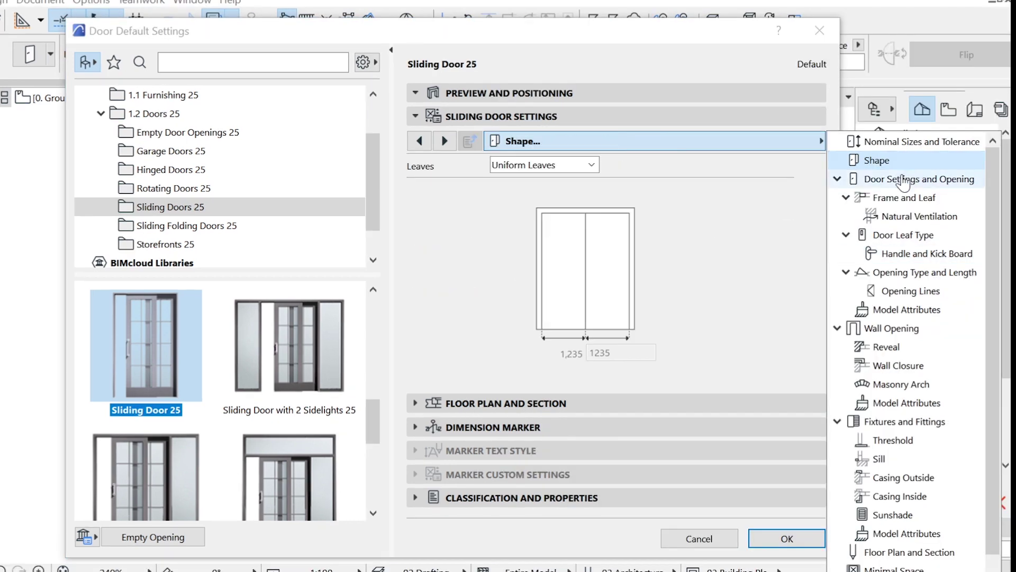
pyautogui.click(976, 196)
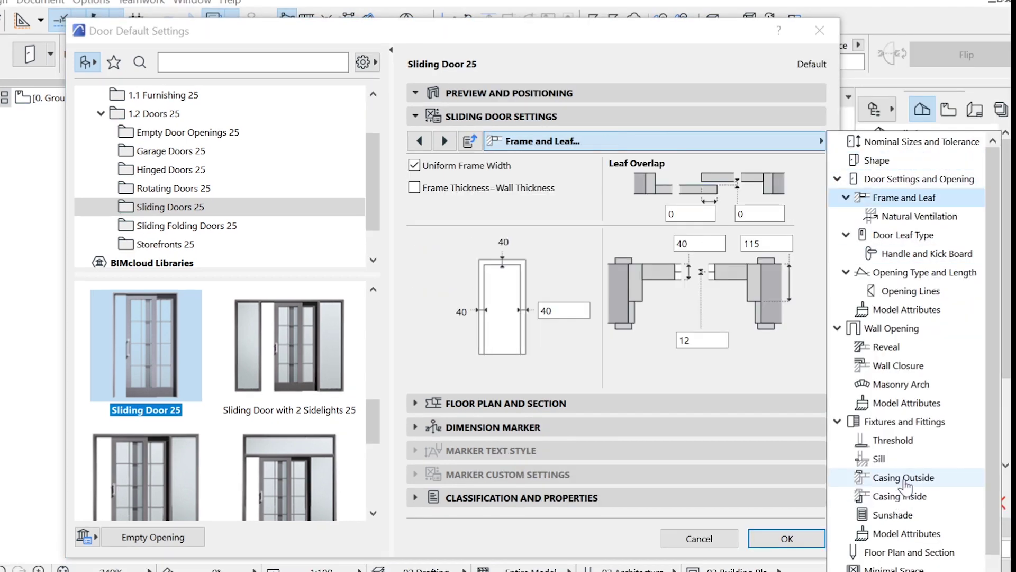
pyautogui.click(906, 479)
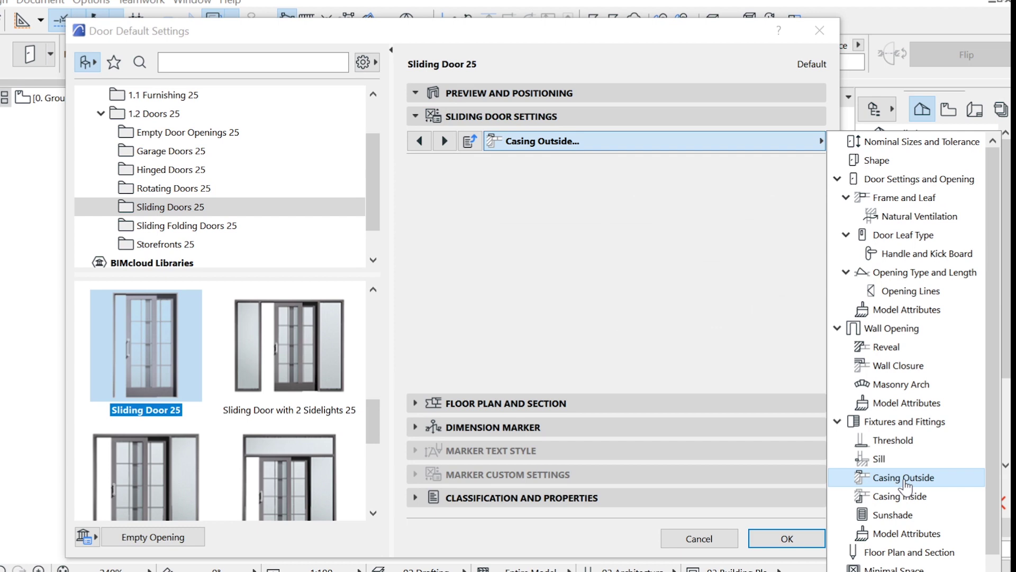
pyautogui.click(902, 497)
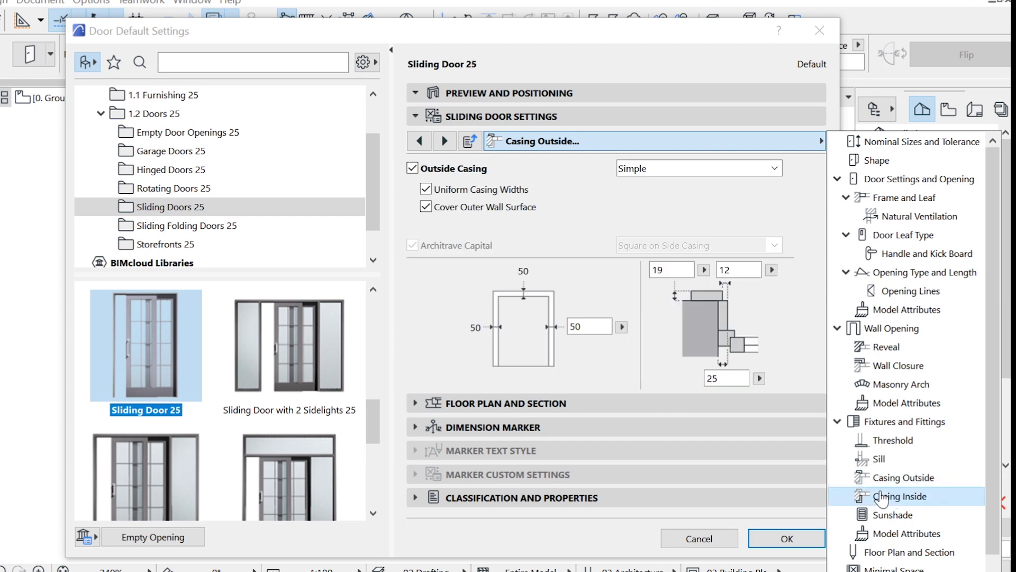
pyautogui.click(890, 480)
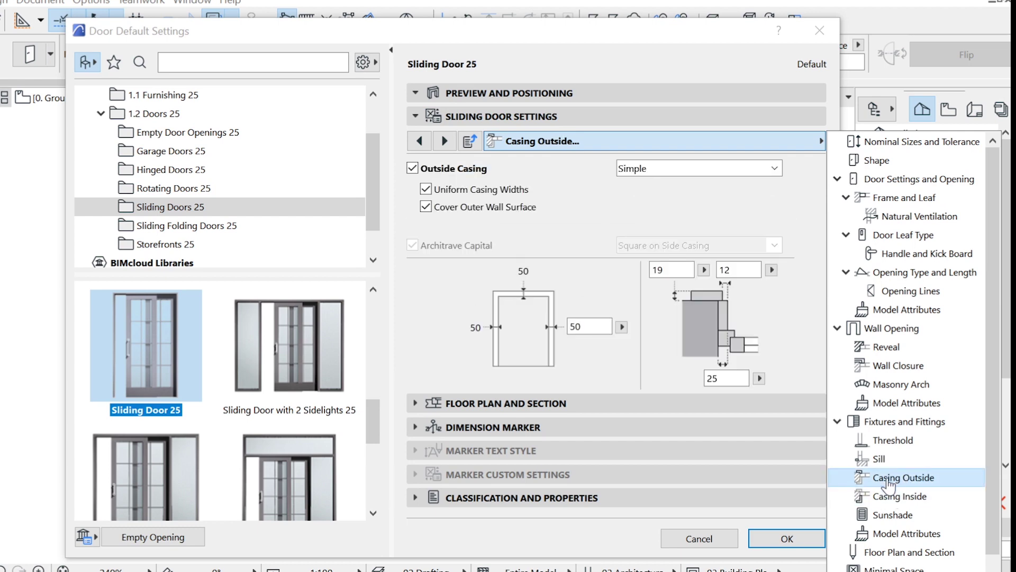
pyautogui.click(413, 168)
pyautogui.click(445, 140)
pyautogui.click(412, 167)
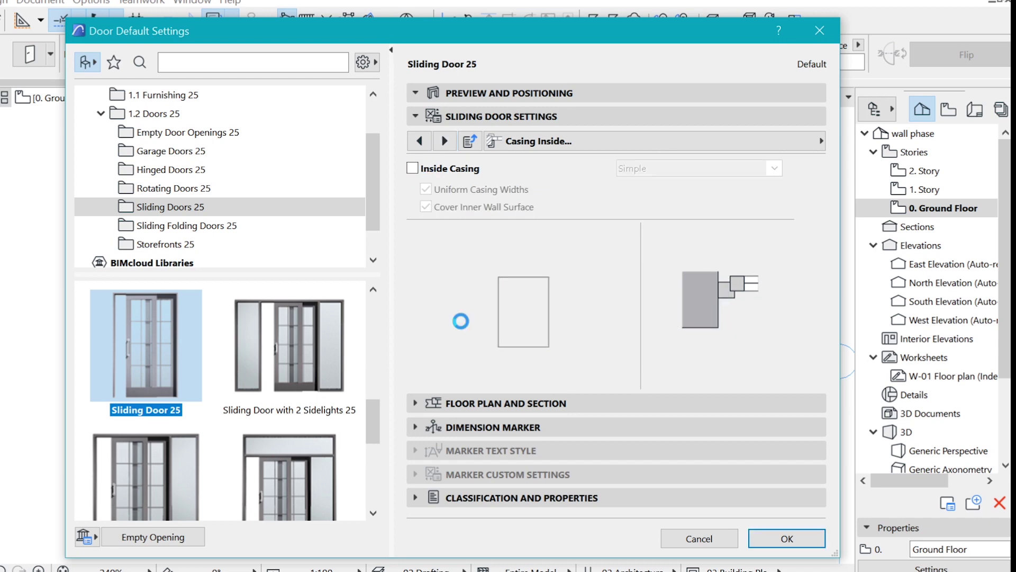
# After checking the house photo, override model view options, hide the 3D opening line, and confirm
pyautogui.hotkey('alt', 'Tab')
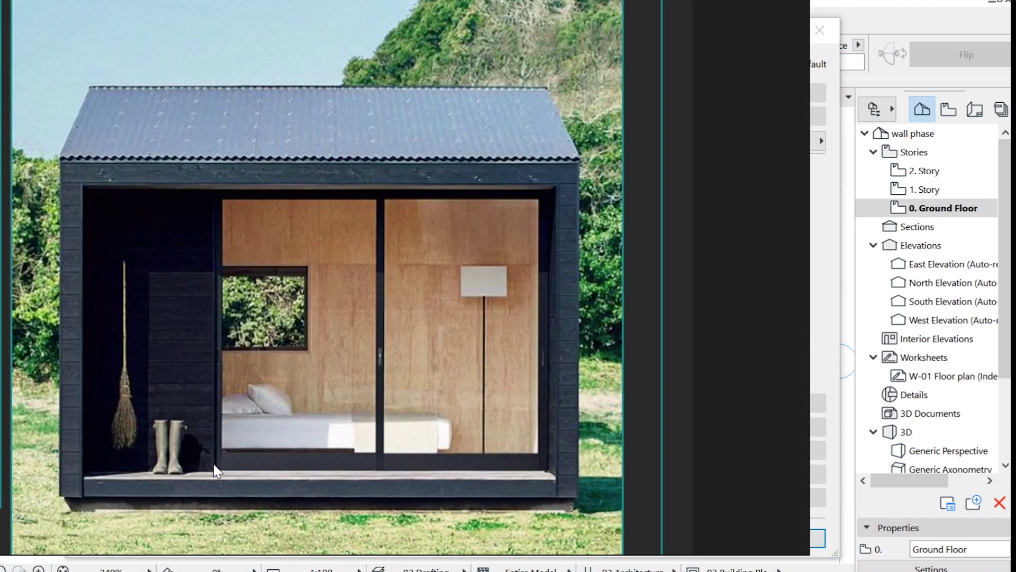
pyautogui.click(824, 351)
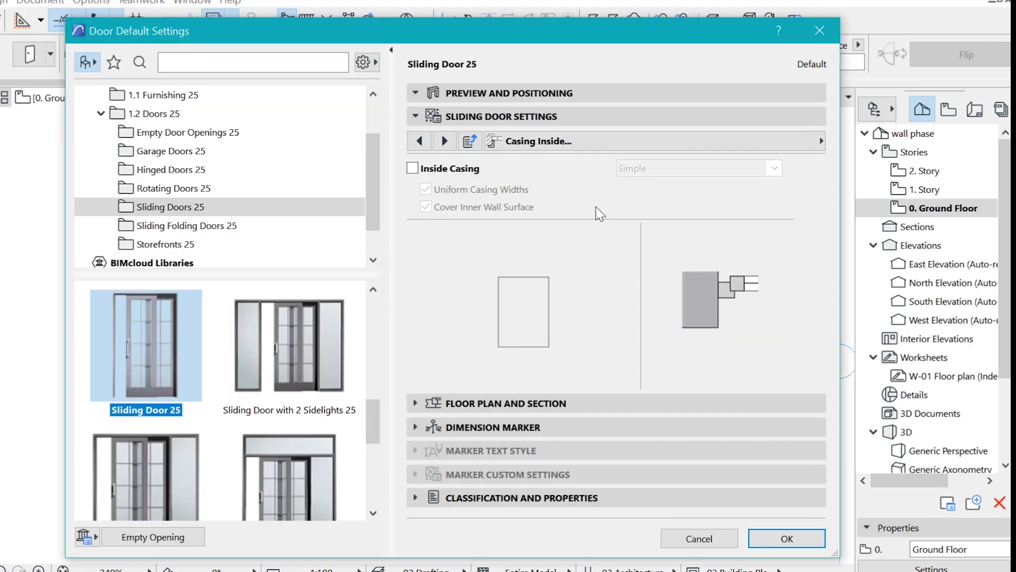
pyautogui.click(818, 141)
pyautogui.scroll(1, 931, 413)
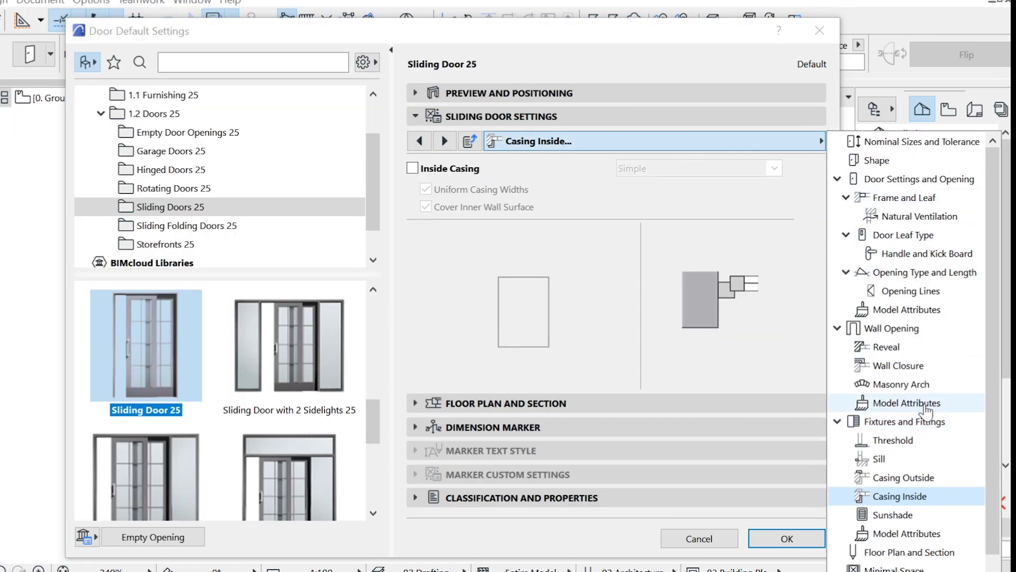
pyautogui.click(920, 298)
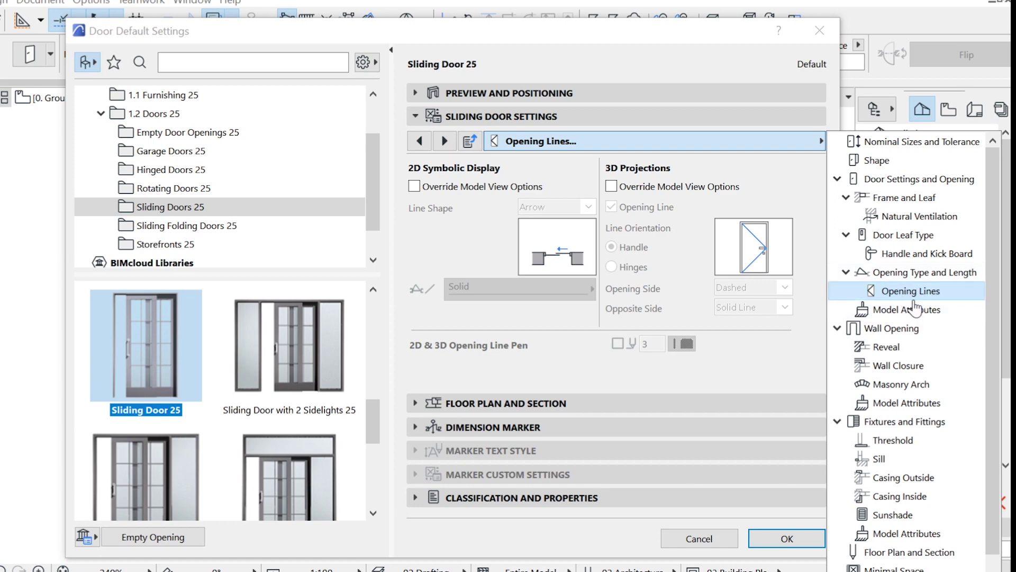
pyautogui.click(622, 188)
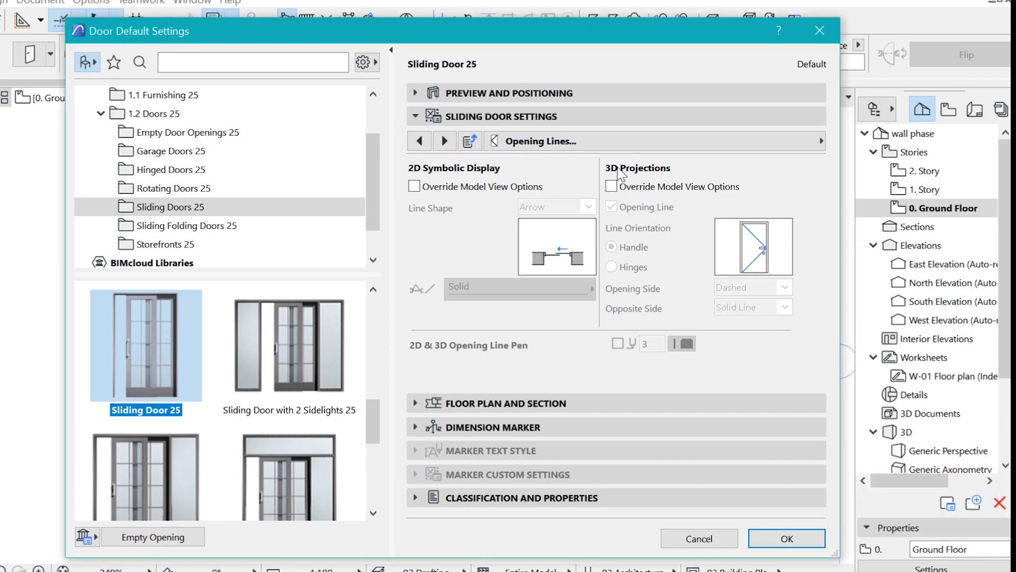
pyautogui.click(612, 188)
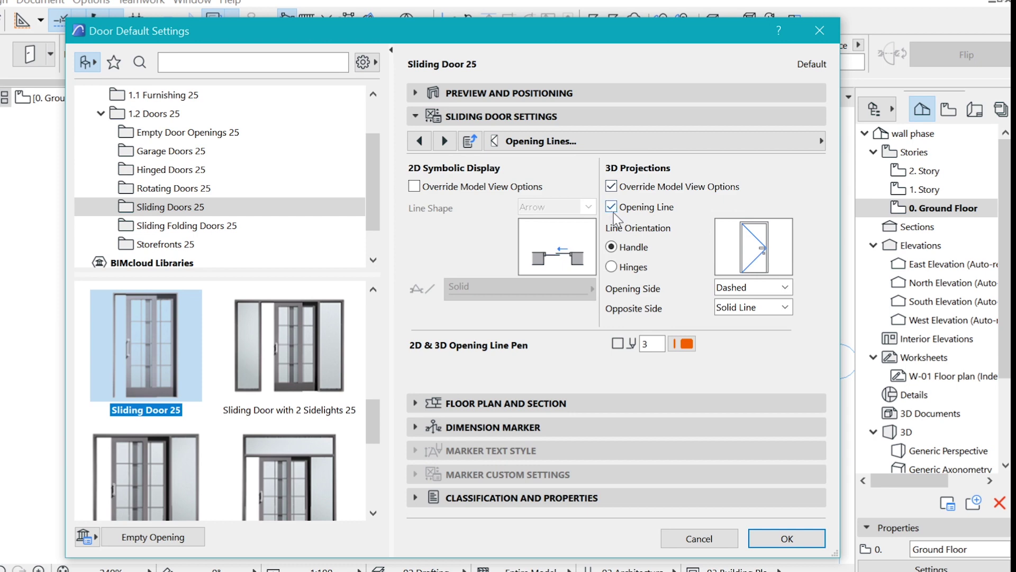
pyautogui.click(613, 207)
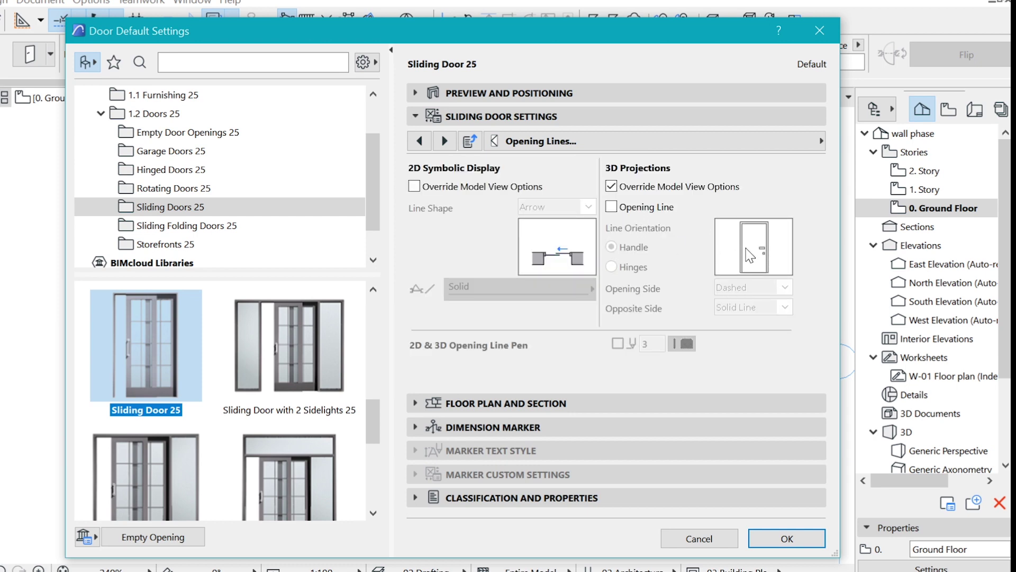
pyautogui.click(787, 538)
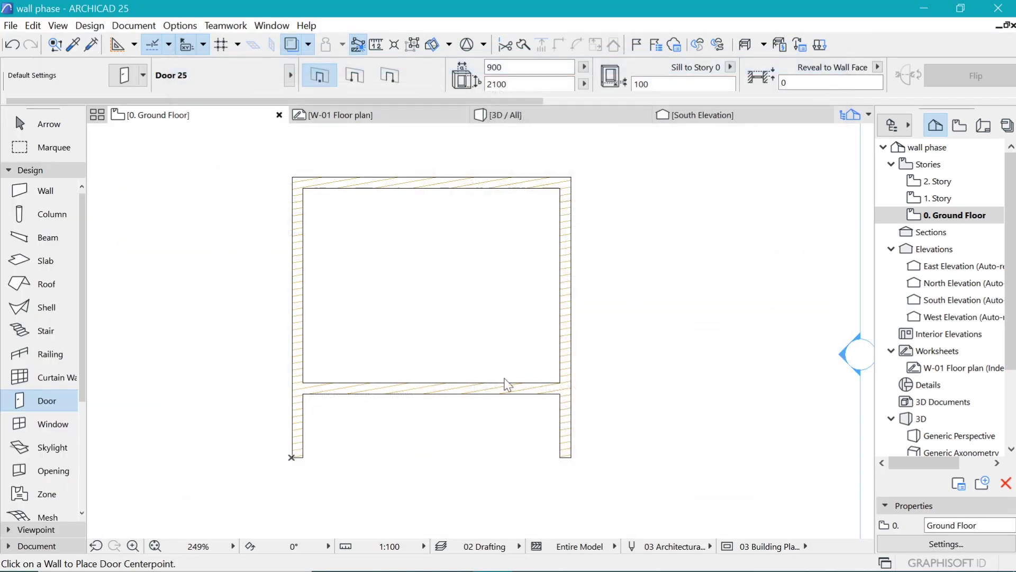
# Place the 2550 sliding door in the lower wall opening to the right, then select it
pyautogui.click(463, 398)
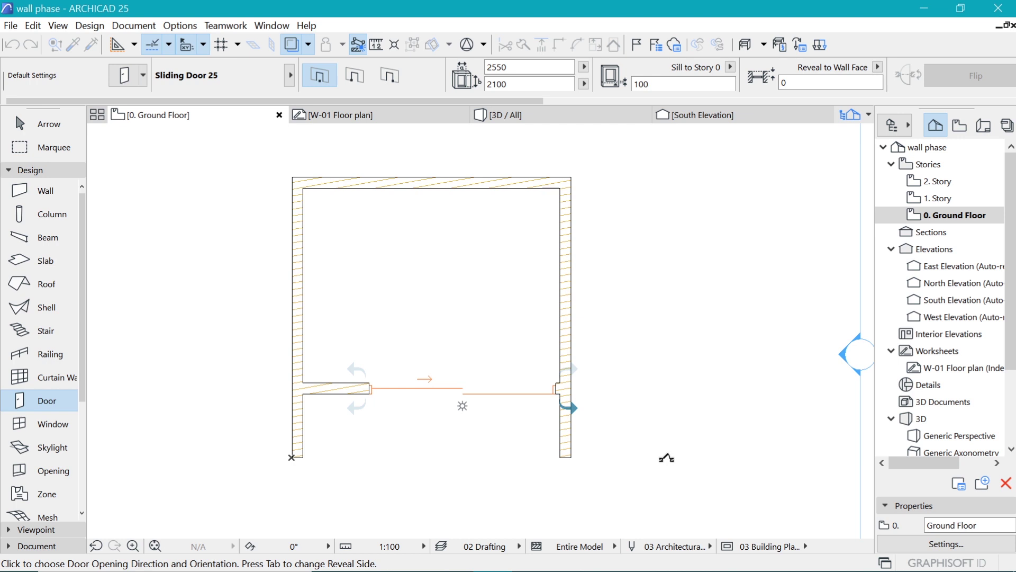
pyautogui.click(667, 457)
pyautogui.scroll(3, 488, 399)
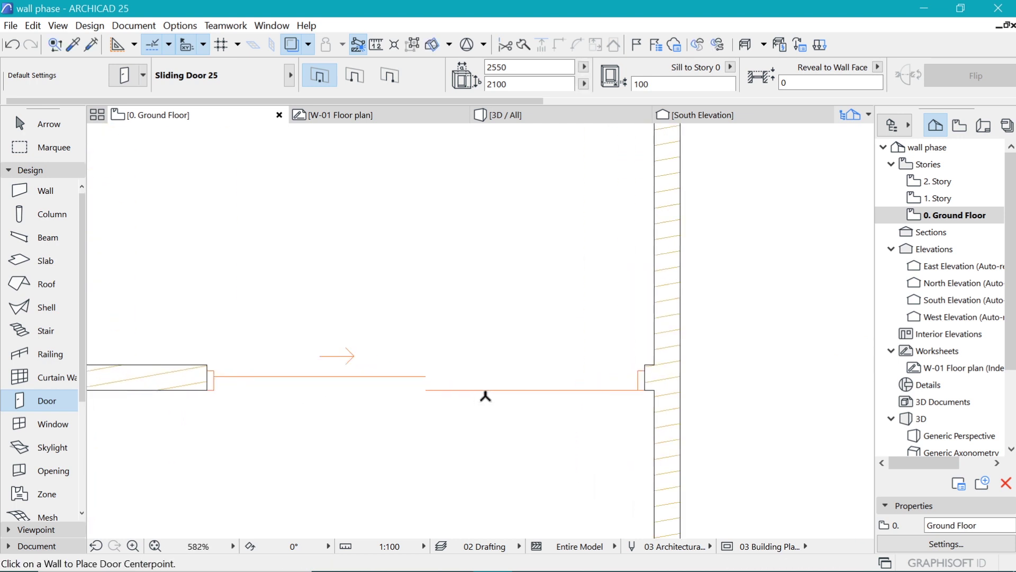
pyautogui.scroll(-1, 657, 418)
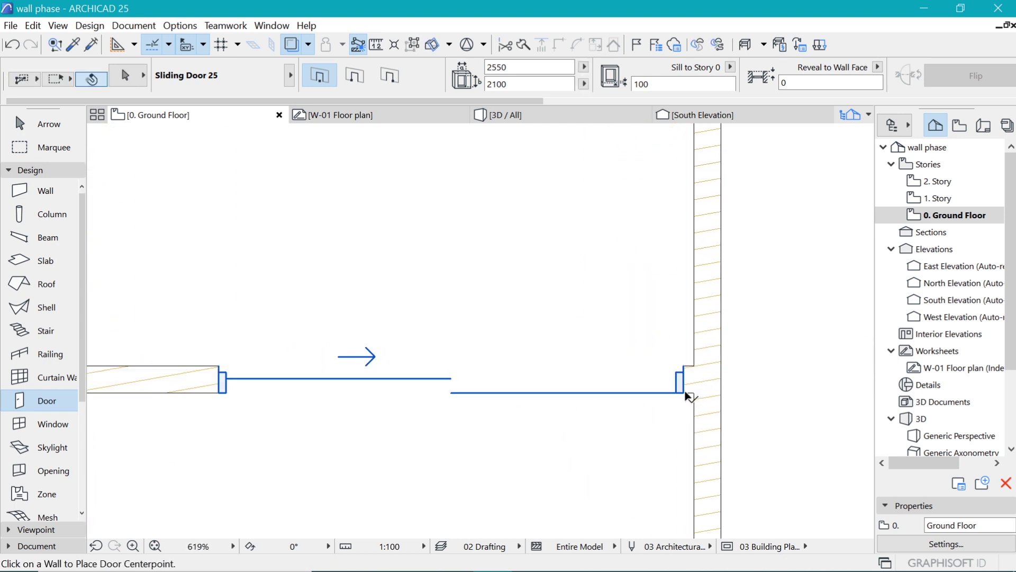
pyautogui.keyDown('shift'); pyautogui.click(687, 397); pyautogui.keyUp('shift')
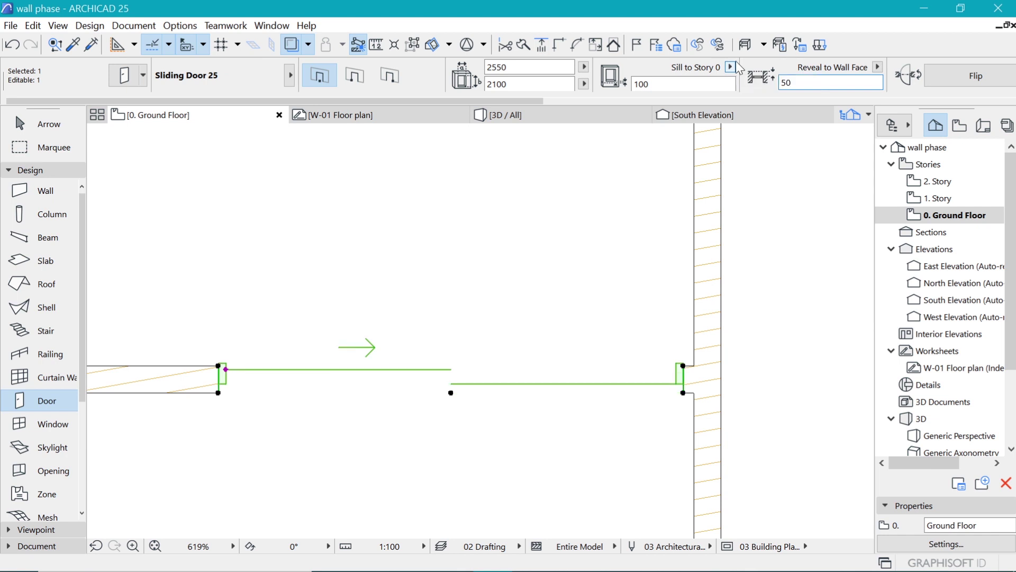
# Try reveal-to-wall-face values of 50 and then 2 for the door, cancelling the second edit
pyautogui.write('50')
pyautogui.press('Return')
pyautogui.write('2')
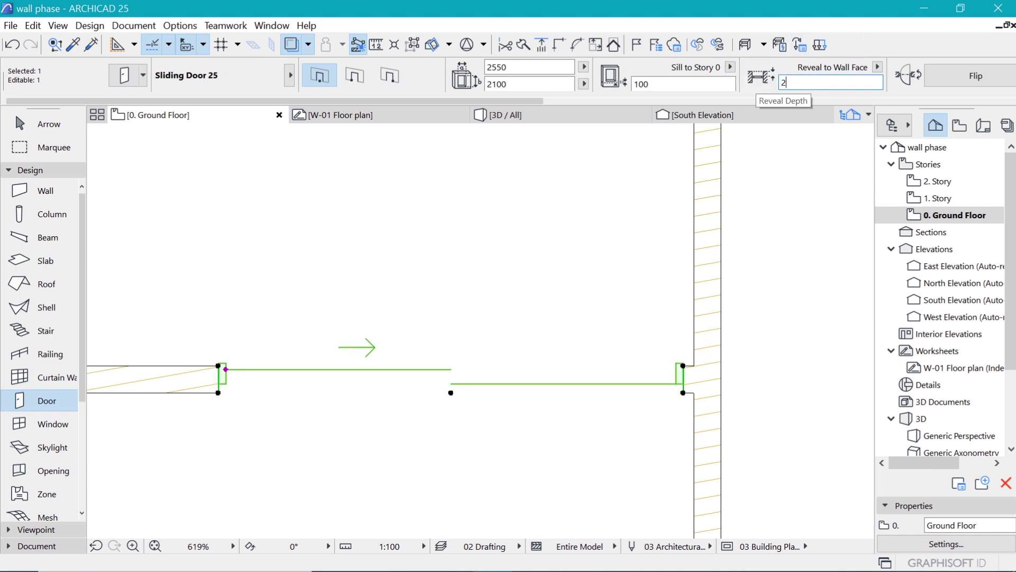
pyautogui.press('Escape')
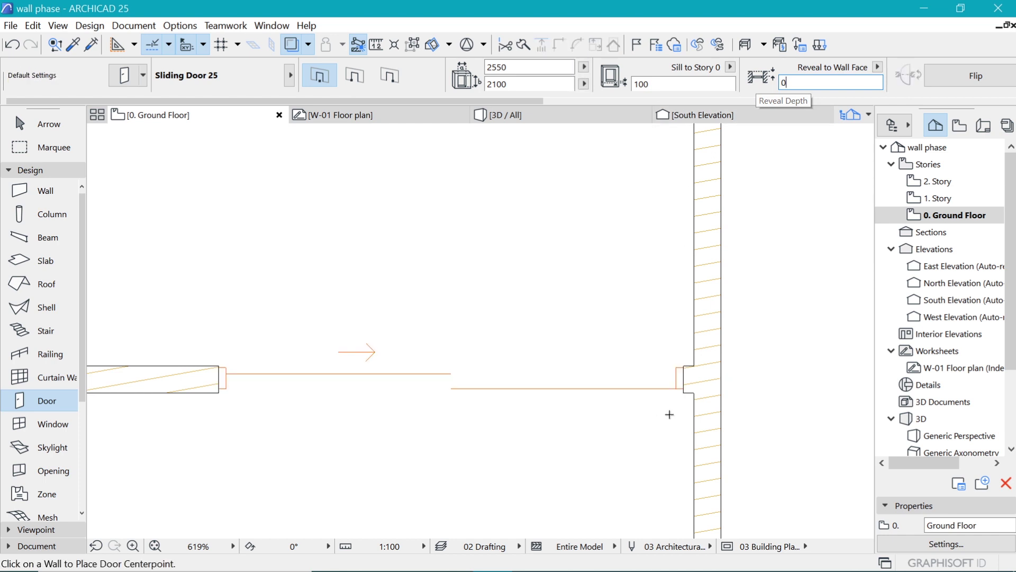
pyautogui.scroll(3, 686, 390)
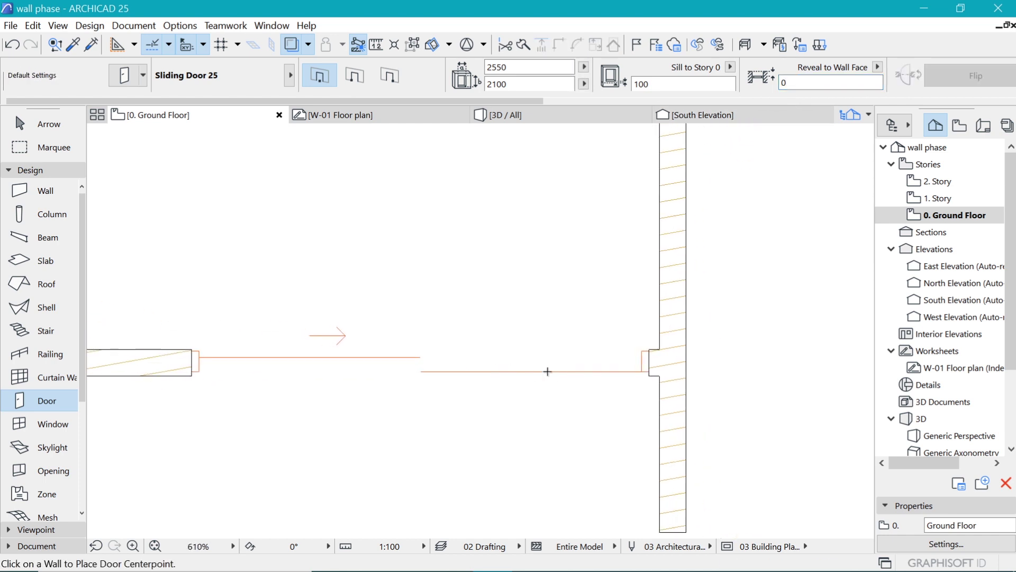
pyautogui.scroll(-4, 508, 344)
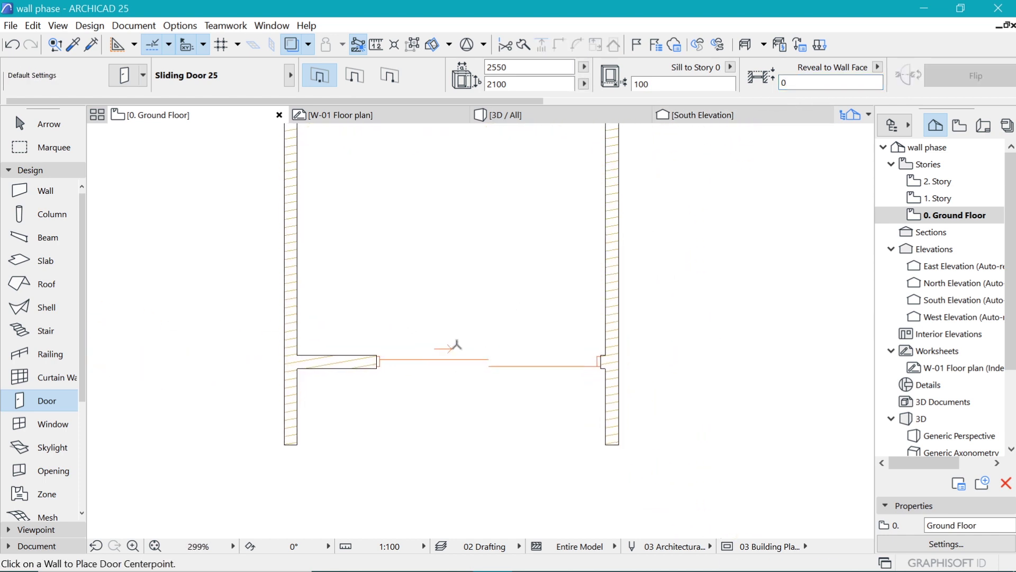
pyautogui.scroll(5, 635, 350)
# Drag the sliding door right until its frame snaps flush to the right wall face
pyautogui.click(651, 347)
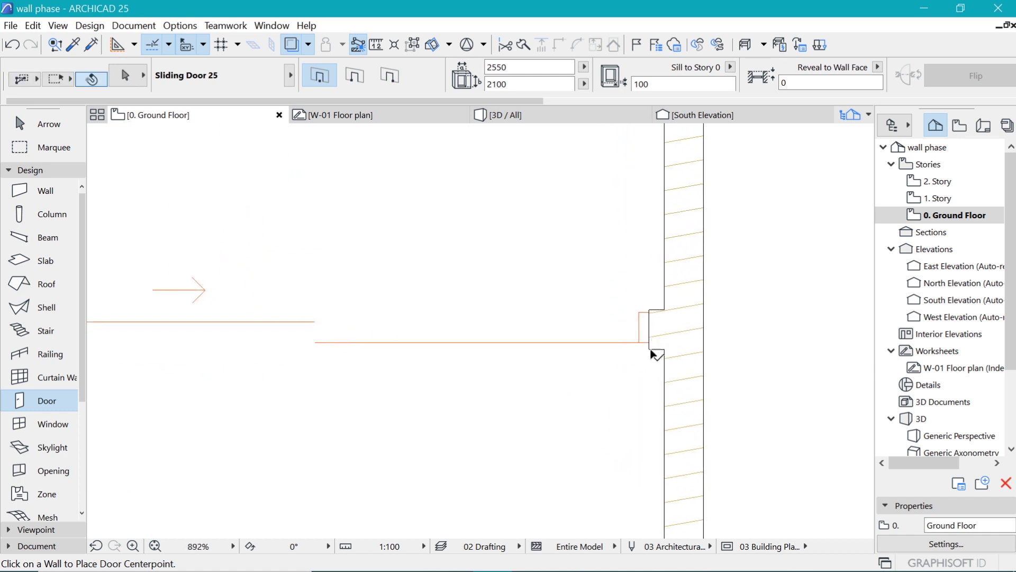
pyautogui.moveTo(651, 347); pyautogui.dragTo(663, 353)
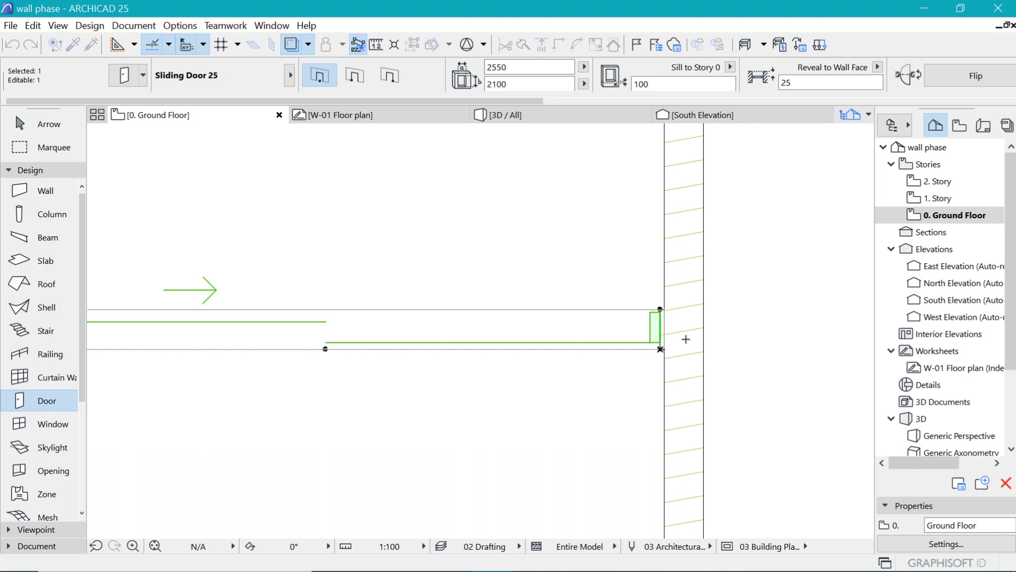
pyautogui.scroll(-6, 774, 339)
pyautogui.scroll(-7, 774, 338)
pyautogui.scroll(6, 653, 325)
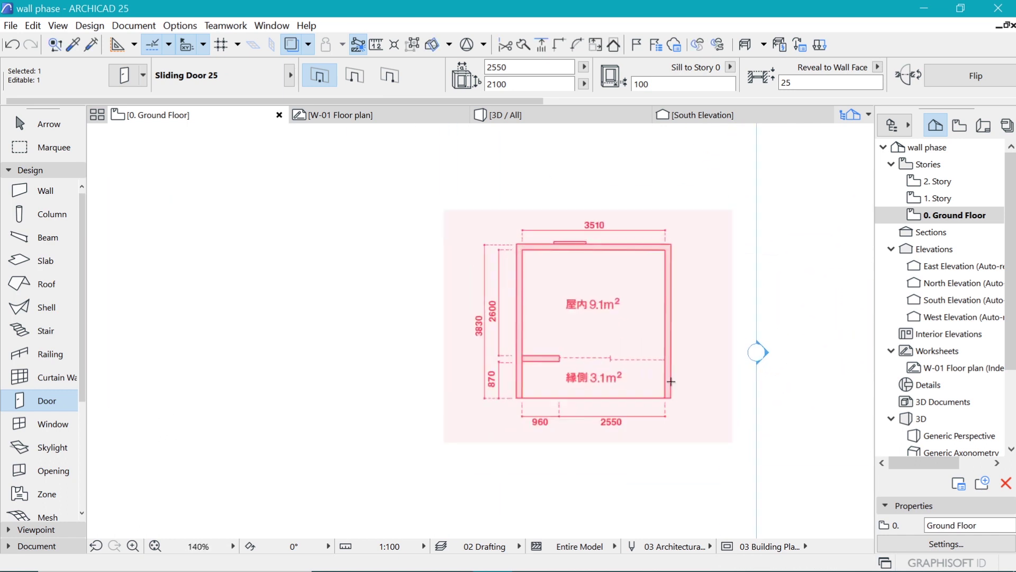
pyautogui.scroll(-5, 388, 206)
pyautogui.moveTo(778, 271); pyautogui.dragTo(556, 361, button='middle')
pyautogui.scroll(5, 556, 360)
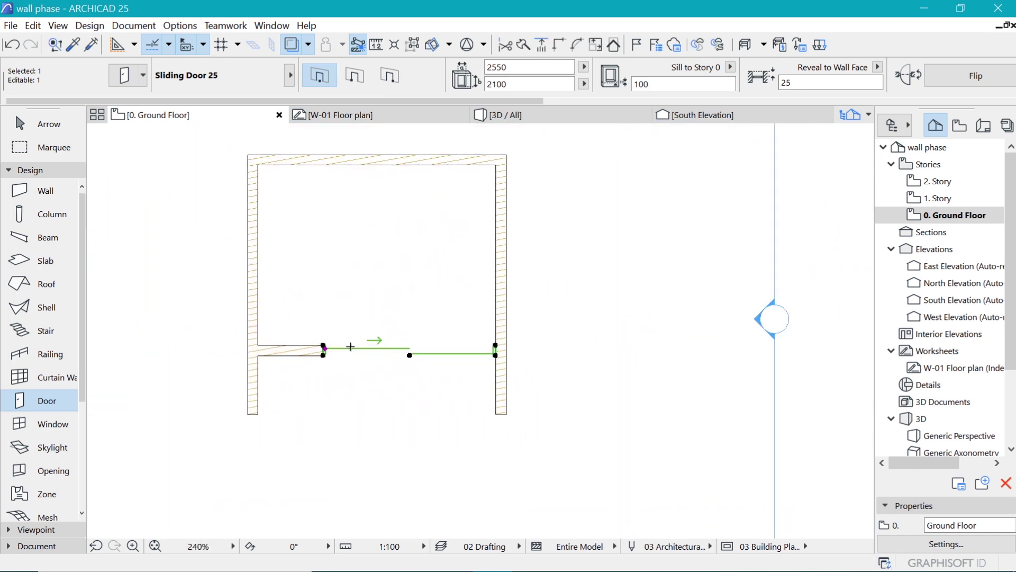
pyautogui.press('Escape')
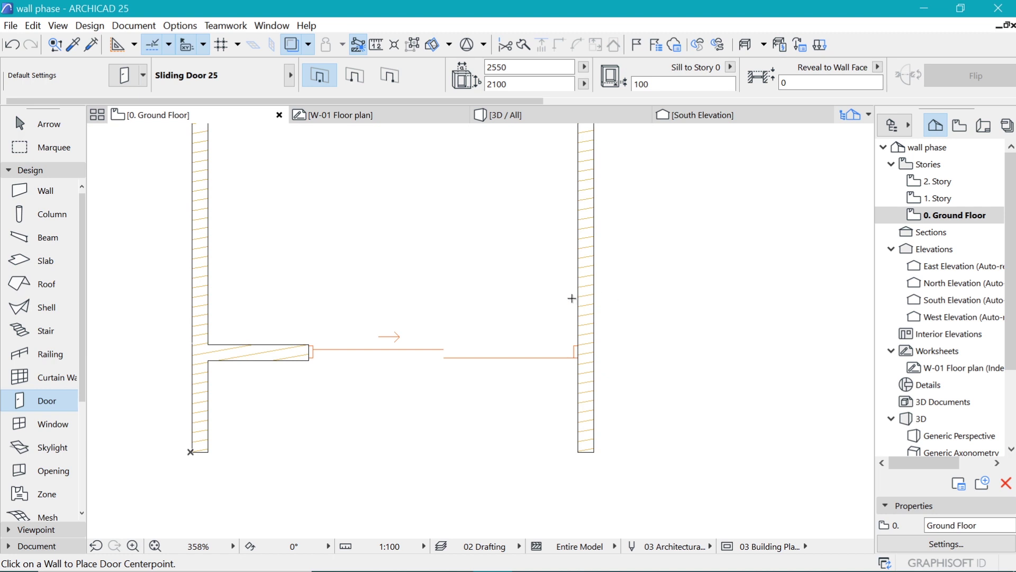
pyautogui.scroll(-1, 572, 298)
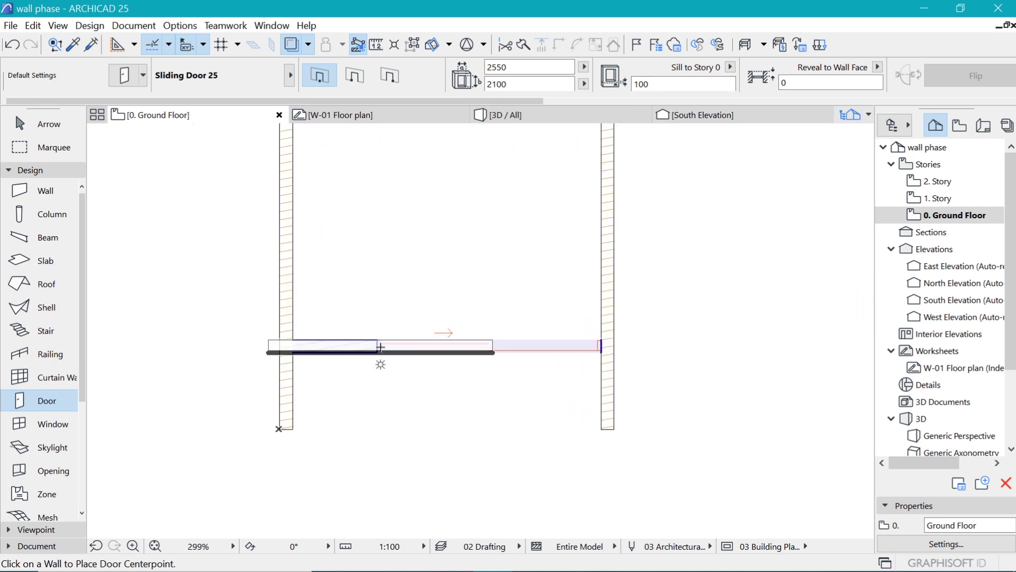
# In the 3D view, place a sliding door in the front wall
pyautogui.click(551, 116)
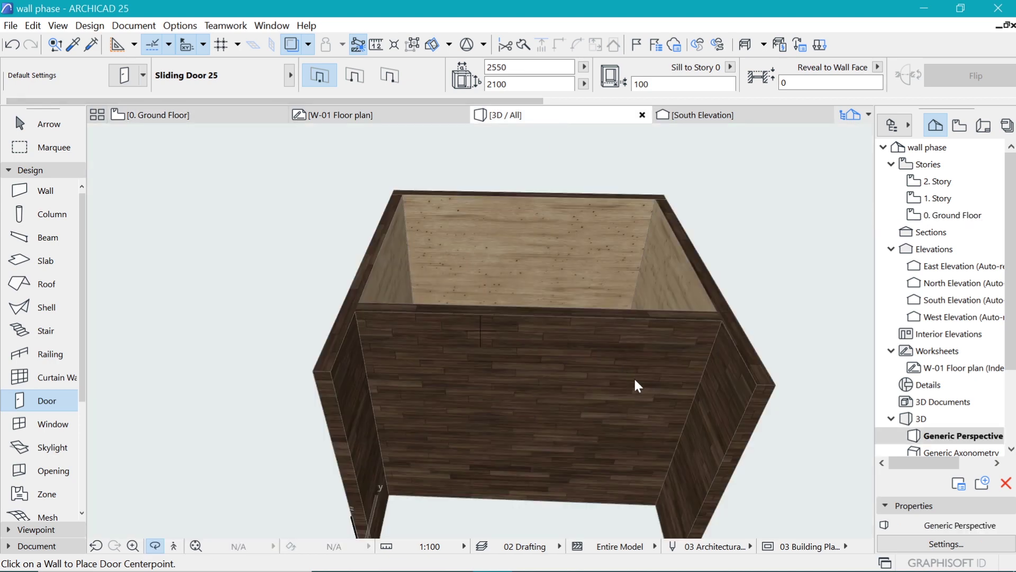
pyautogui.click(661, 424)
pyautogui.keyDown('shift'); pyautogui.moveTo(658, 422); pyautogui.dragTo(681, 441, button='middle'); pyautogui.keyUp('shift')
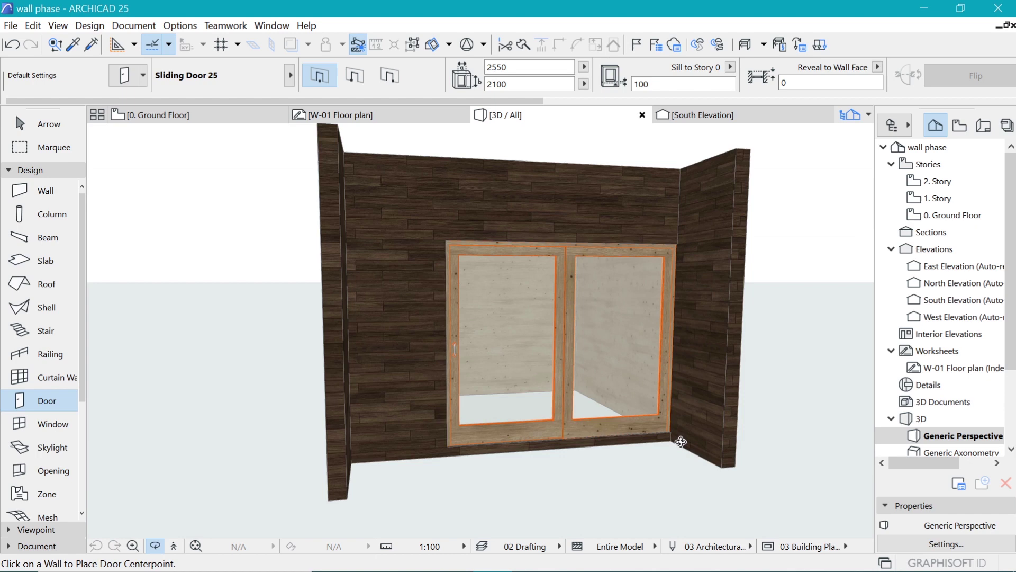
# Set the door's sill height to 0 and orbit to view the wall frontally
pyautogui.keyDown('shift'); pyautogui.click(478, 356); pyautogui.keyUp('shift')
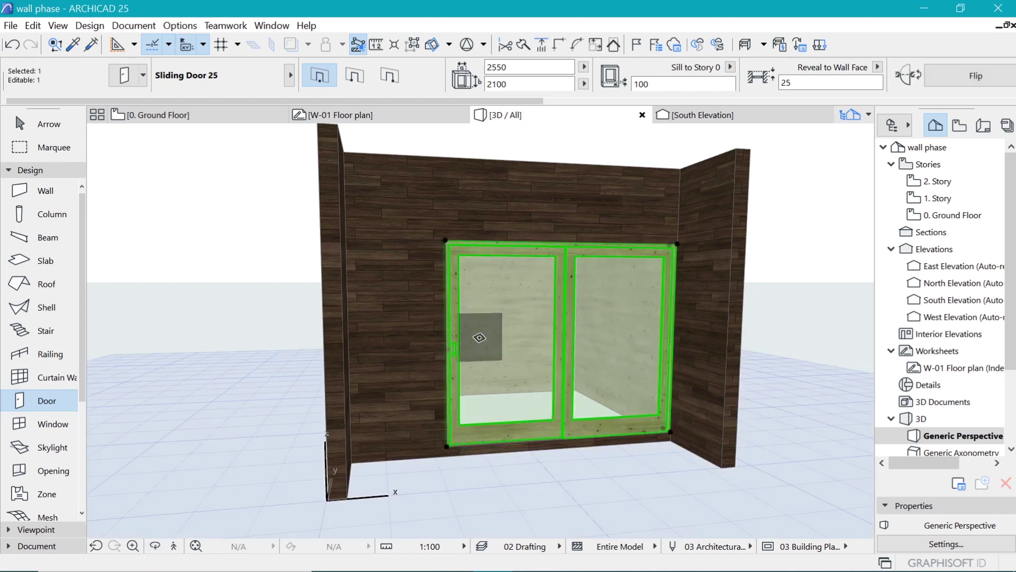
pyautogui.click(640, 85)
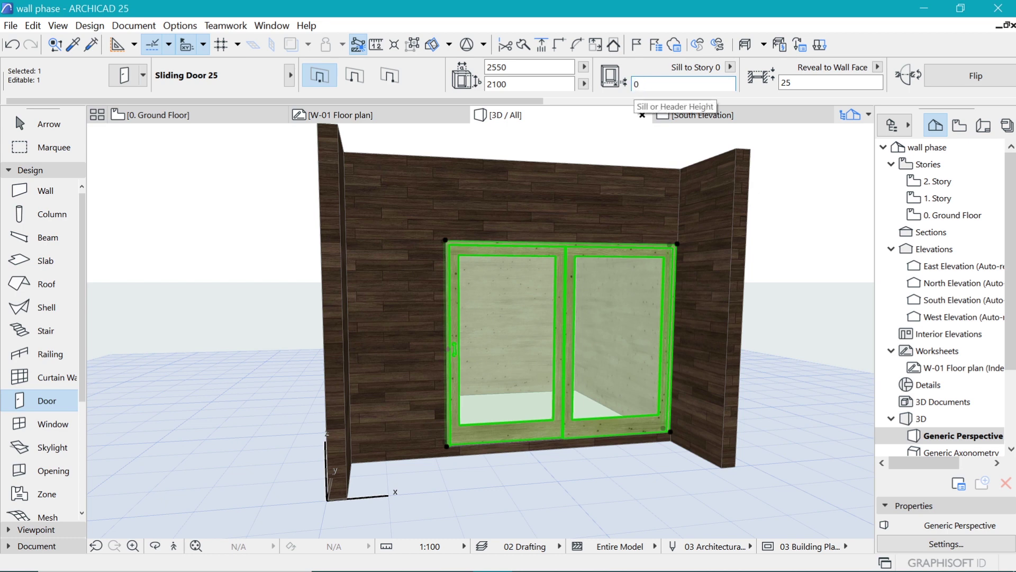
pyautogui.press('Return')
pyautogui.press('Escape')
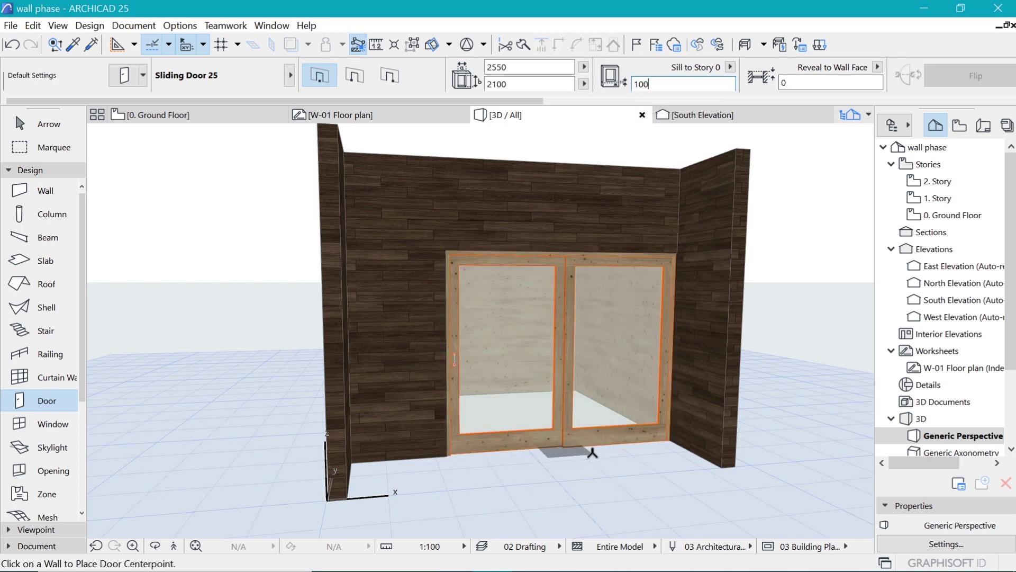
pyautogui.keyDown('shift'); pyautogui.moveTo(477, 329); pyautogui.dragTo(606, 334, button='middle'); pyautogui.keyUp('shift')
pyautogui.scroll(3, 598, 280)
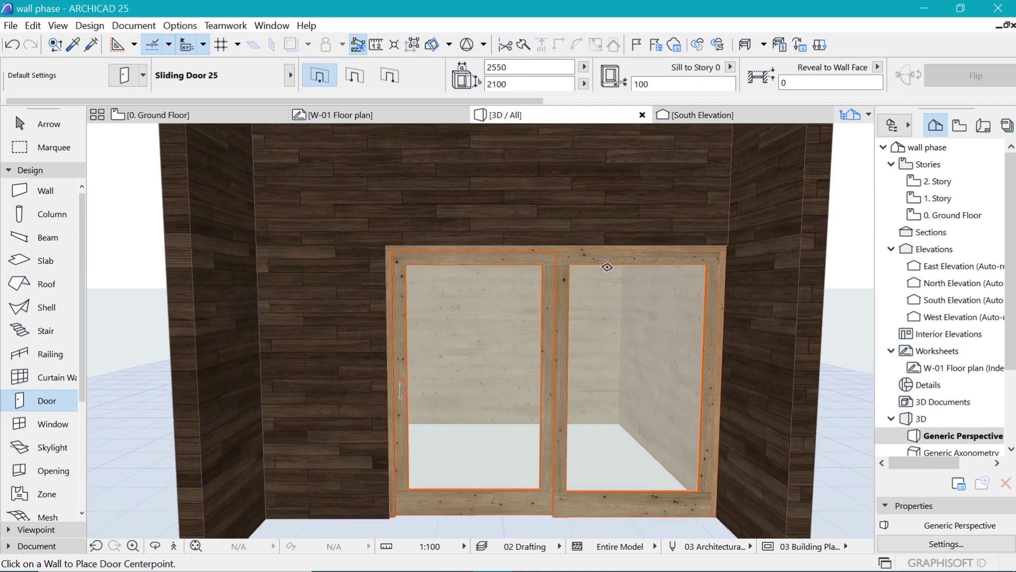
pyautogui.scroll(-3, 598, 279)
pyautogui.scroll(5, 625, 275)
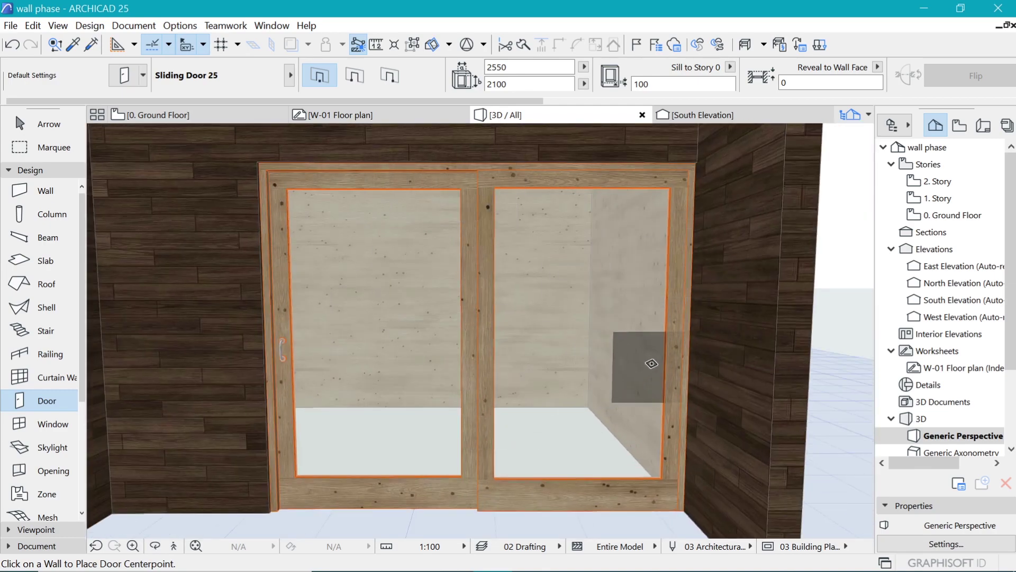
# Give the sliding door uniform surfaces using Metal - Iron for frame and leaves
pyautogui.keyDown('shift'); pyautogui.click(486, 166); pyautogui.keyUp('shift')
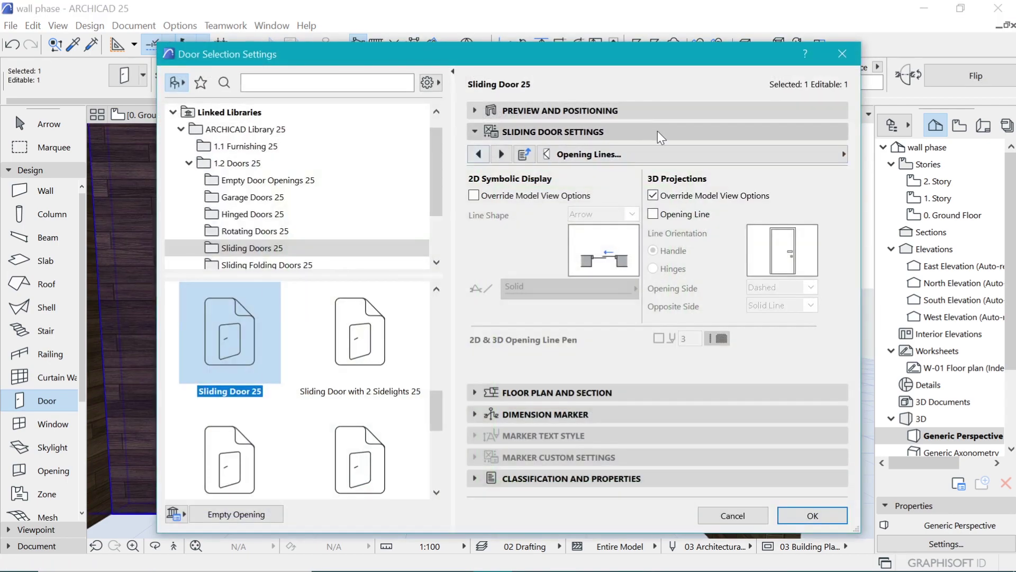
pyautogui.click(664, 147)
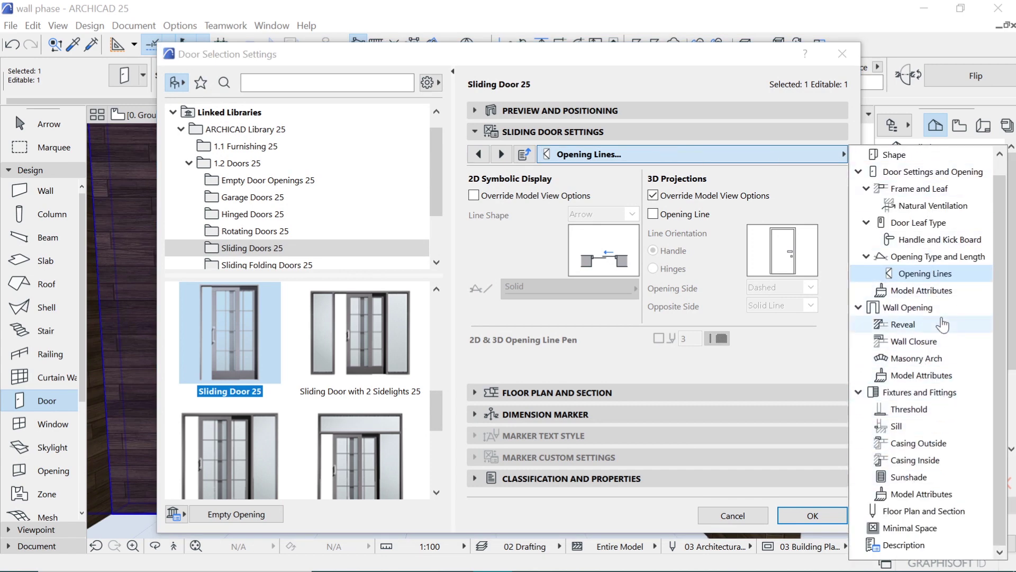
pyautogui.click(936, 375)
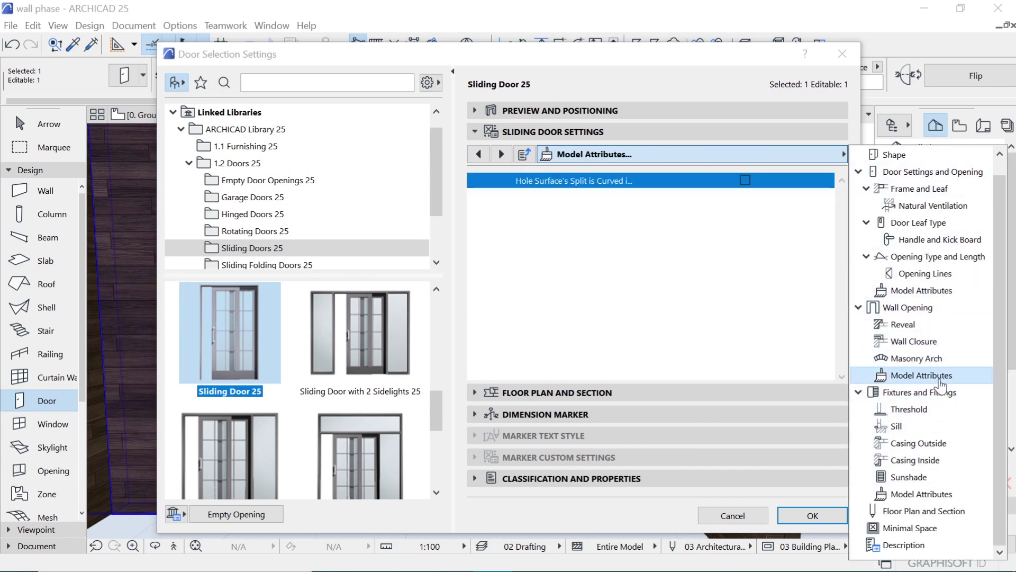
pyautogui.scroll(1, 938, 315)
pyautogui.click(923, 309)
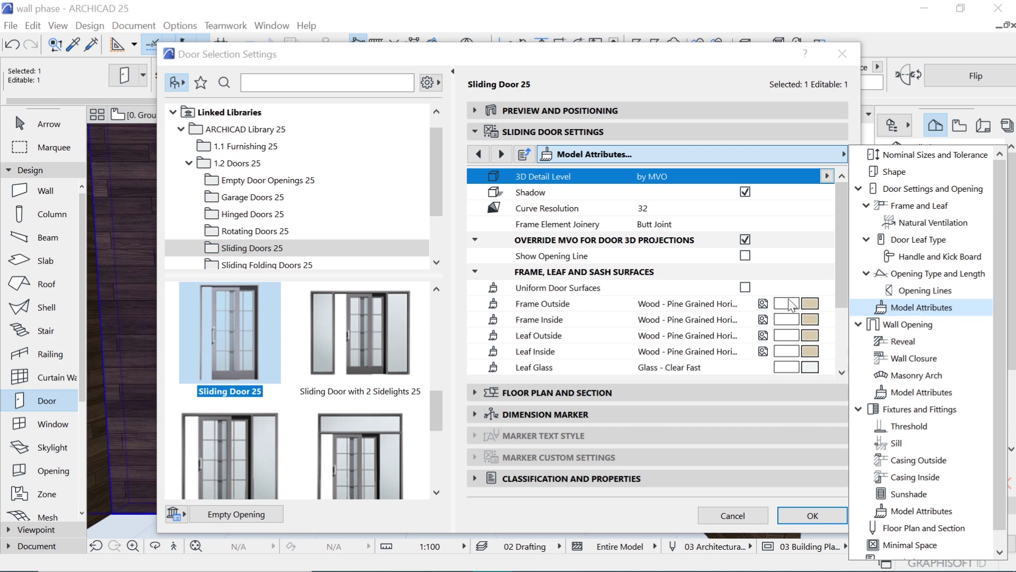
pyautogui.click(745, 291)
pyautogui.click(745, 287)
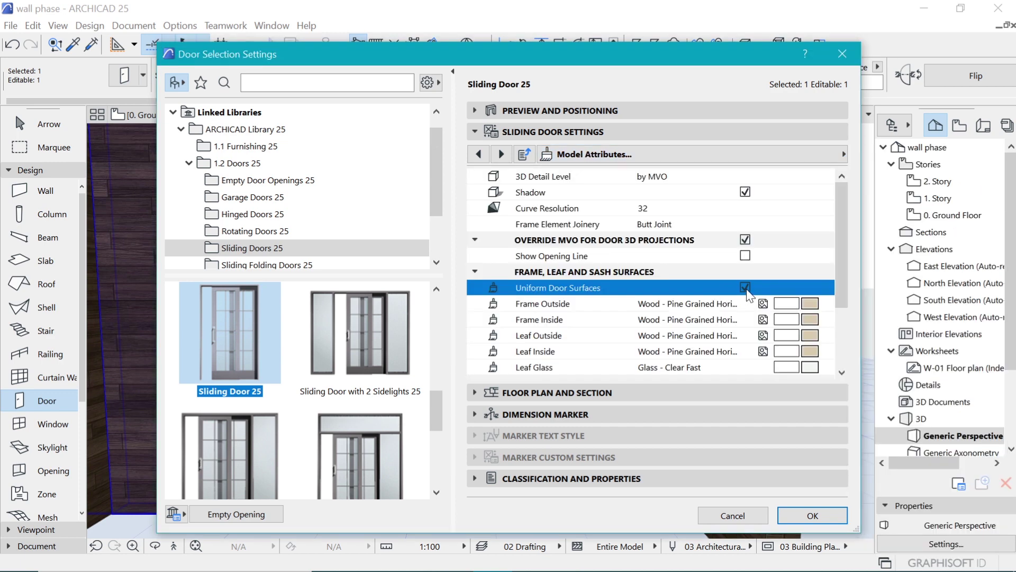
pyautogui.click(817, 304)
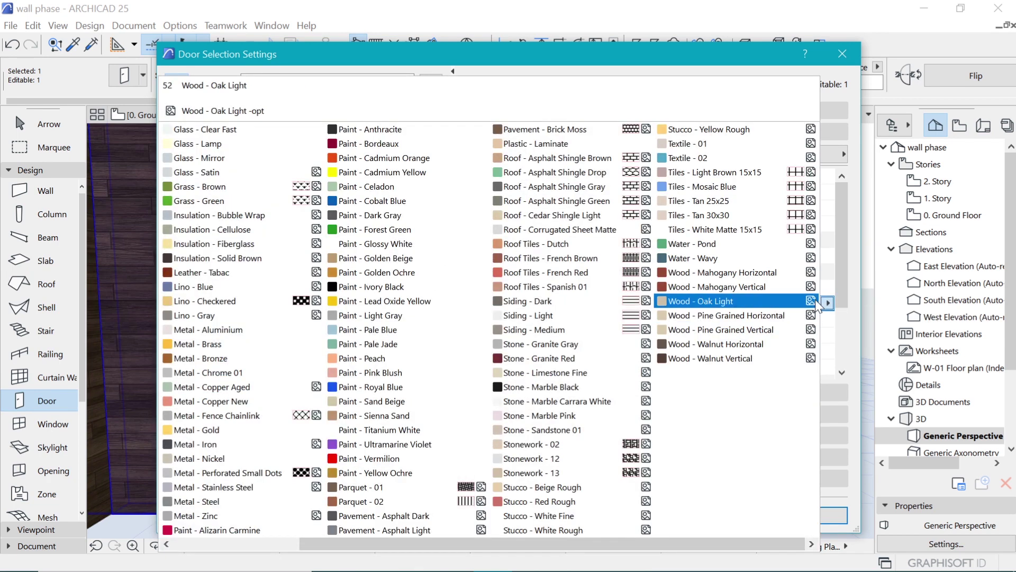
pyautogui.press('i')
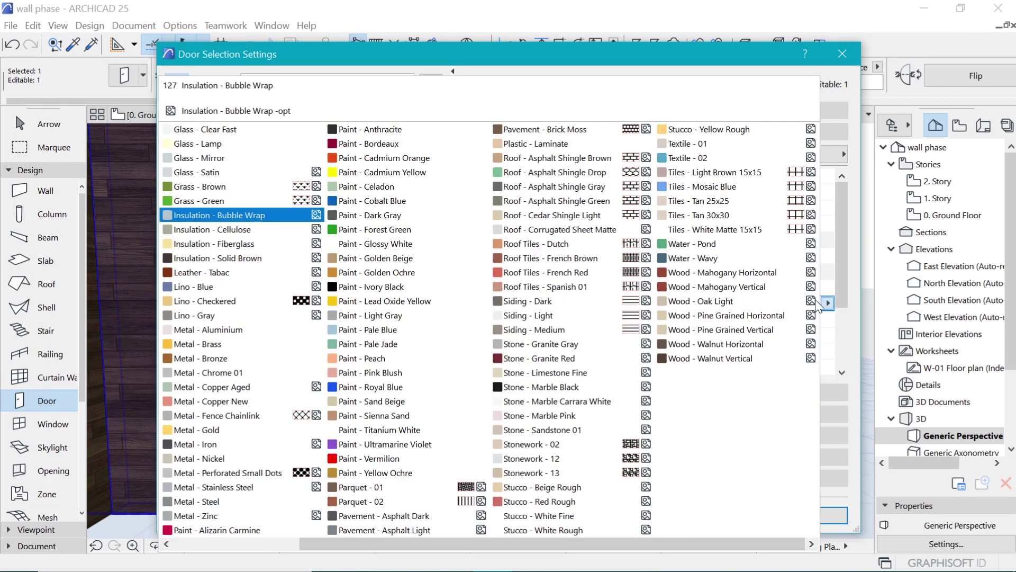
pyautogui.press('m')
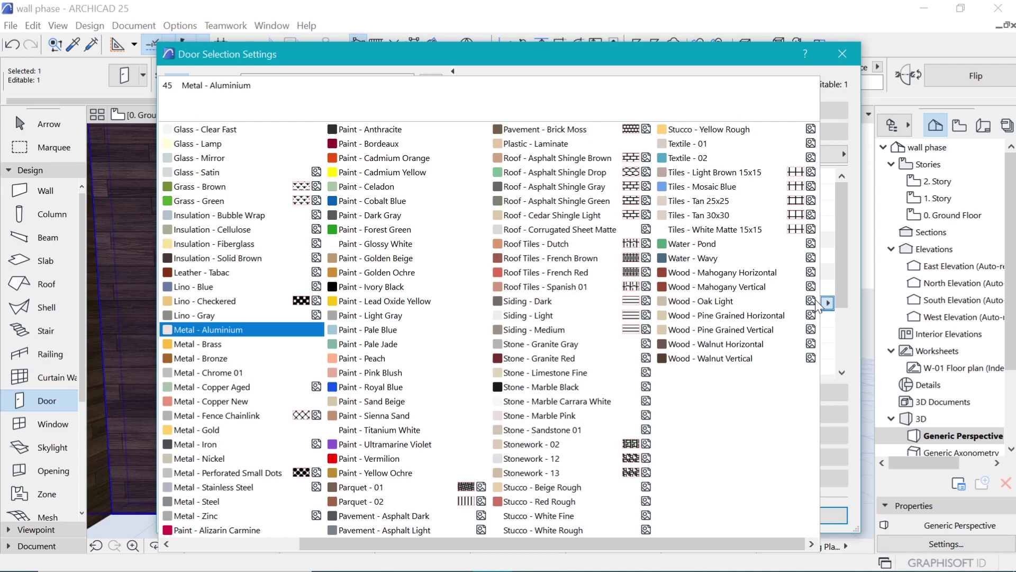
pyautogui.click(229, 449)
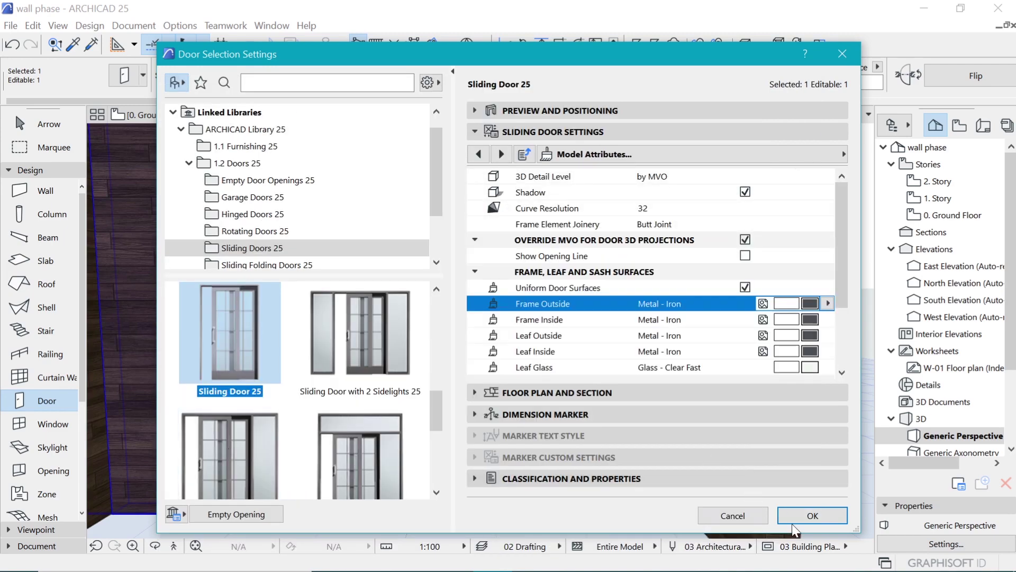
pyautogui.click(828, 503)
# Orbit around the door, select it, and view then close the cabin reference photo
pyautogui.scroll(-3, 662, 333)
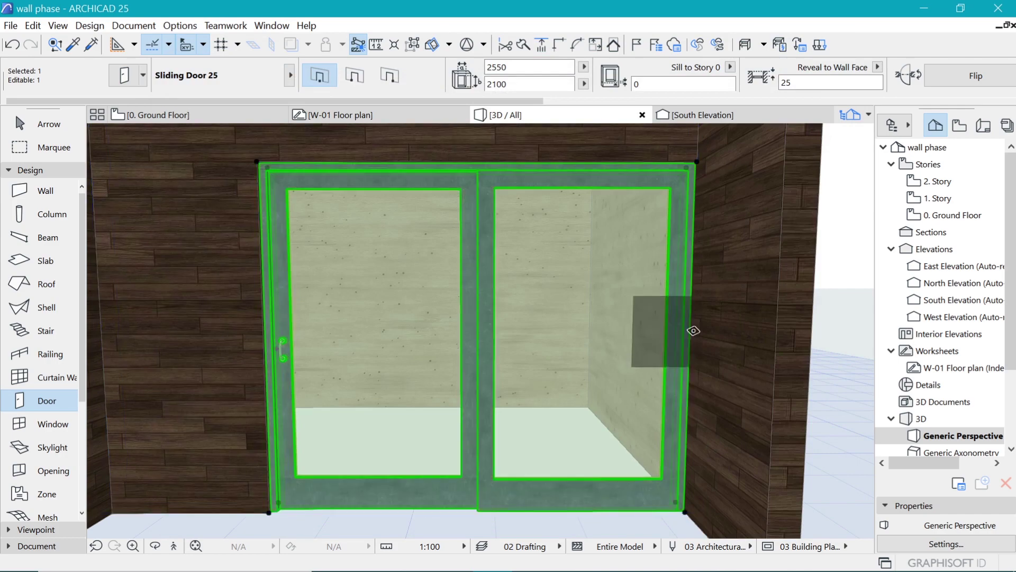
pyautogui.press('Escape')
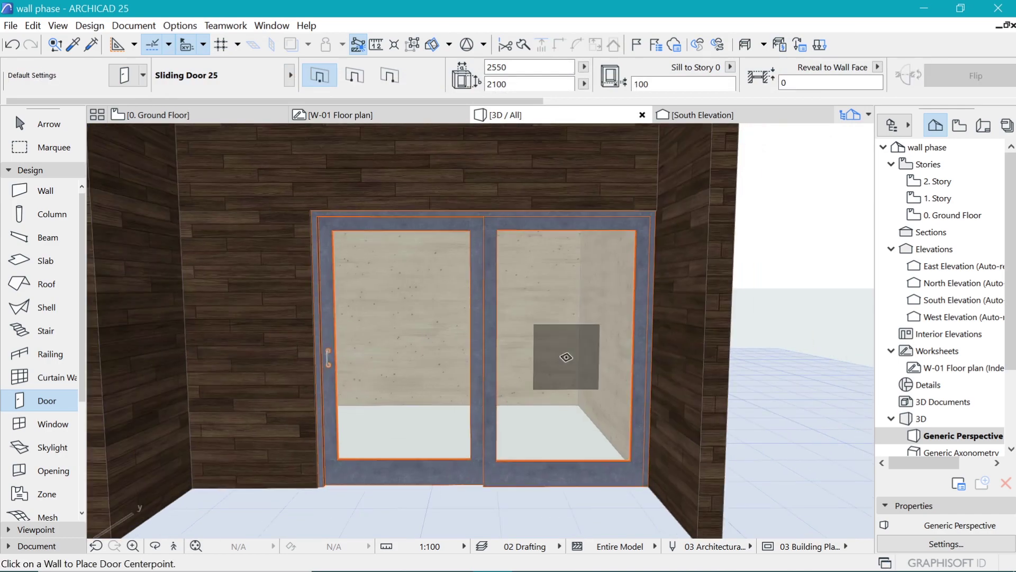
pyautogui.keyDown('shift'); pyautogui.moveTo(565, 356); pyautogui.dragTo(553, 371, button='middle'); pyautogui.keyUp('shift')
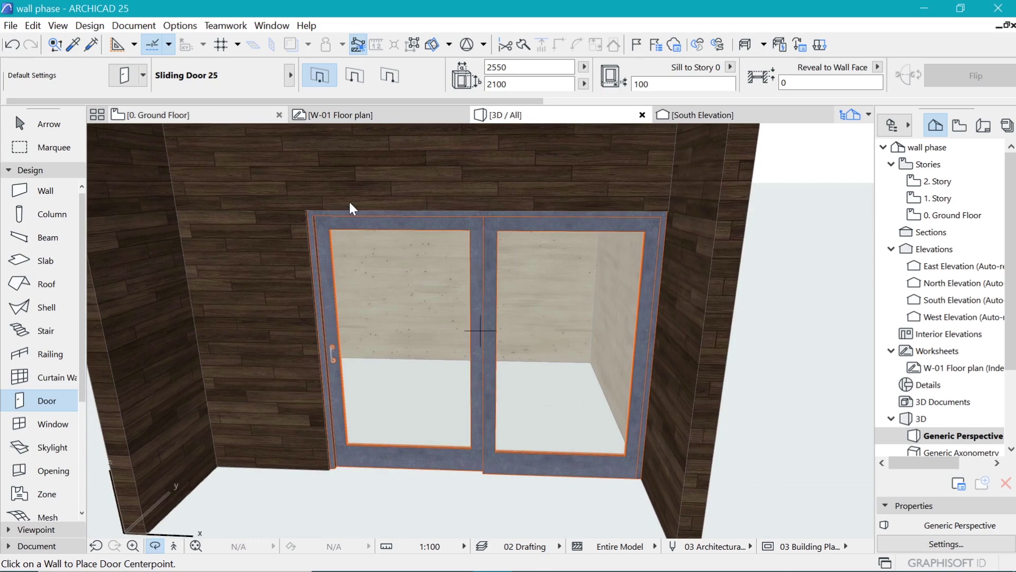
pyautogui.keyDown('shift'); pyautogui.click(687, 222); pyautogui.keyUp('shift')
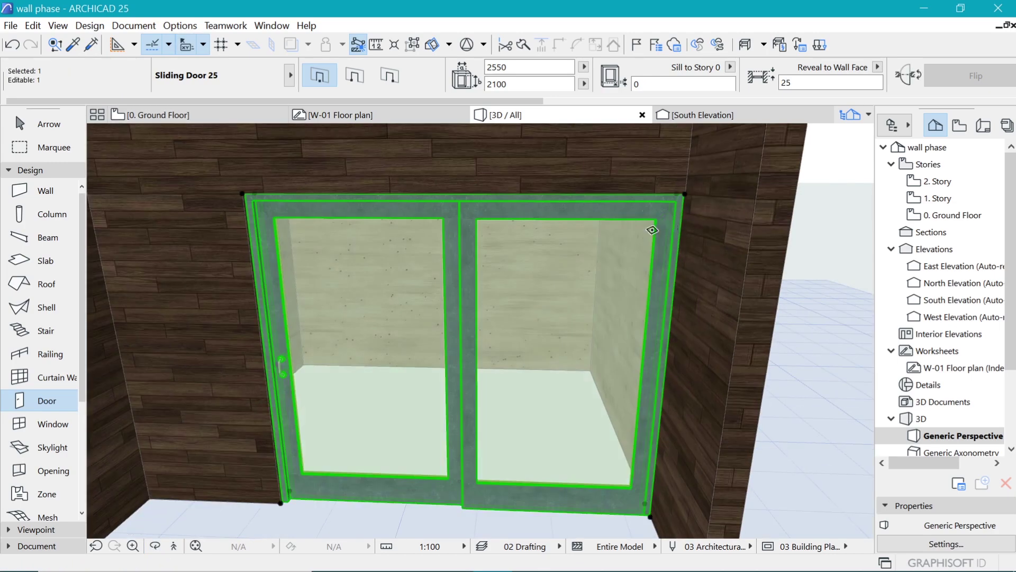
pyautogui.click(611, 562)
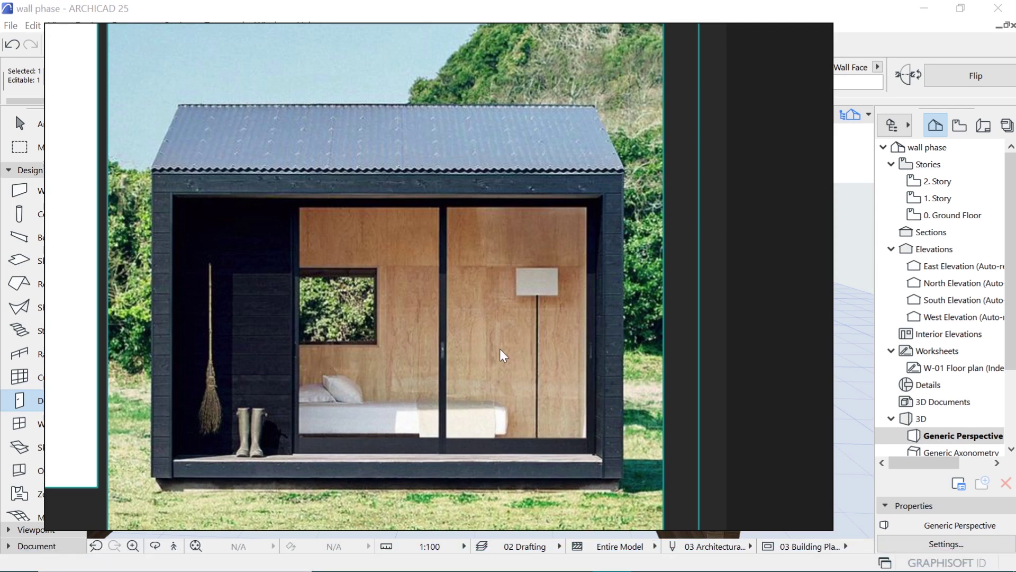
pyautogui.click(865, 376)
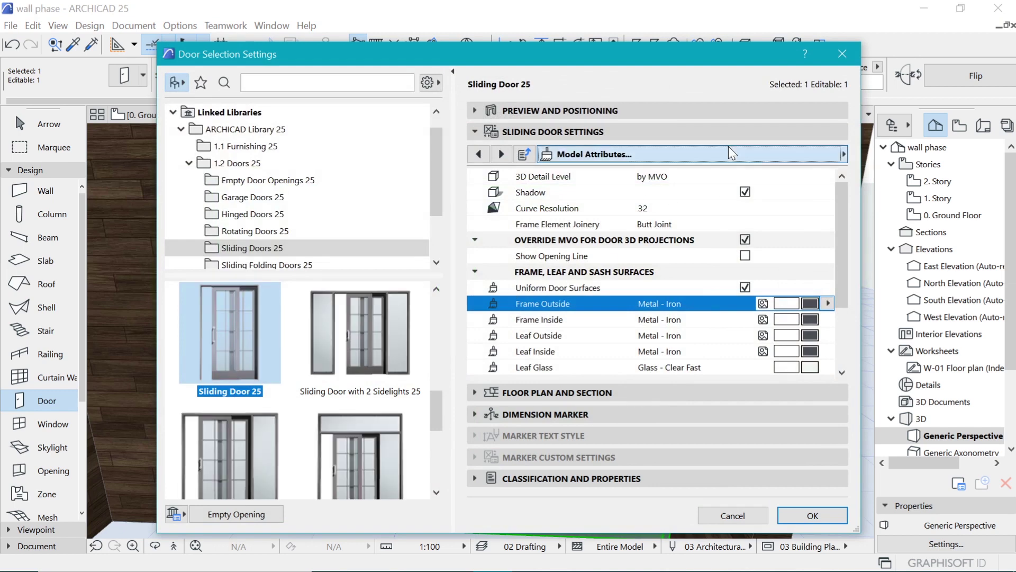
# Change the sliding door to the 2 Sliding Leaves opening type, then view the 0. Ground Floor plan
pyautogui.click(729, 153)
pyautogui.scroll(1, 937, 211)
pyautogui.click(945, 189)
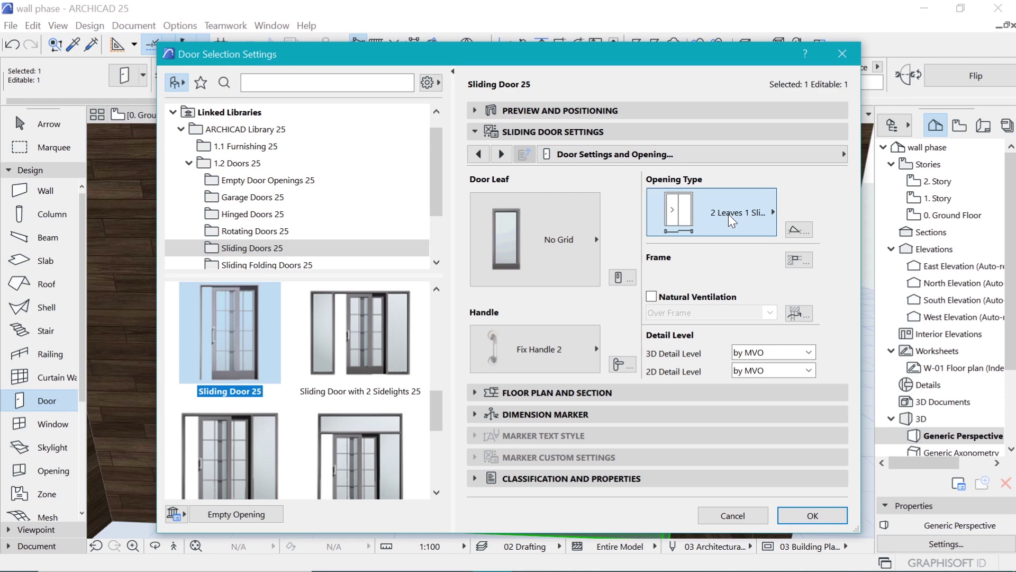
pyautogui.click(729, 214)
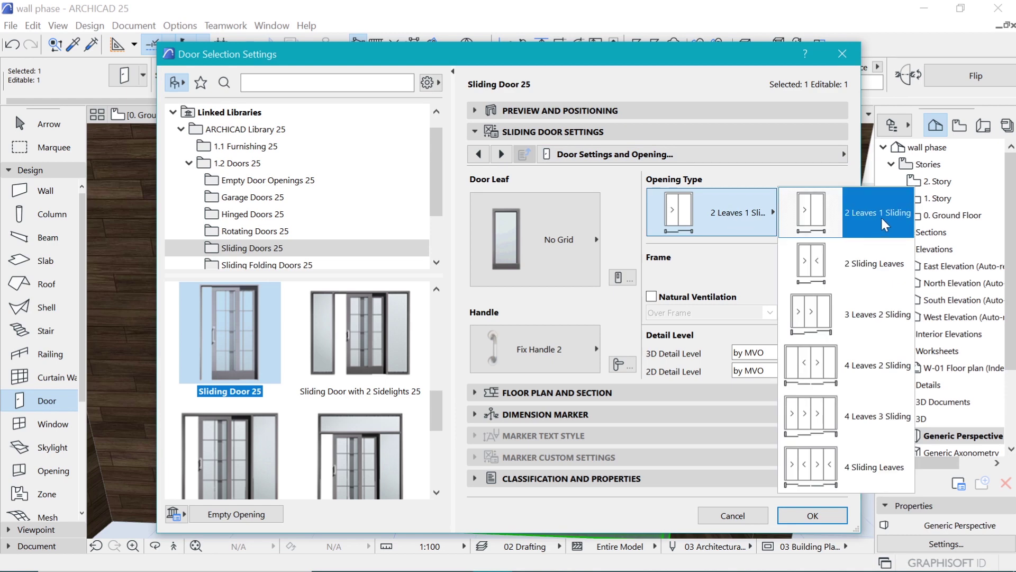
pyautogui.click(849, 270)
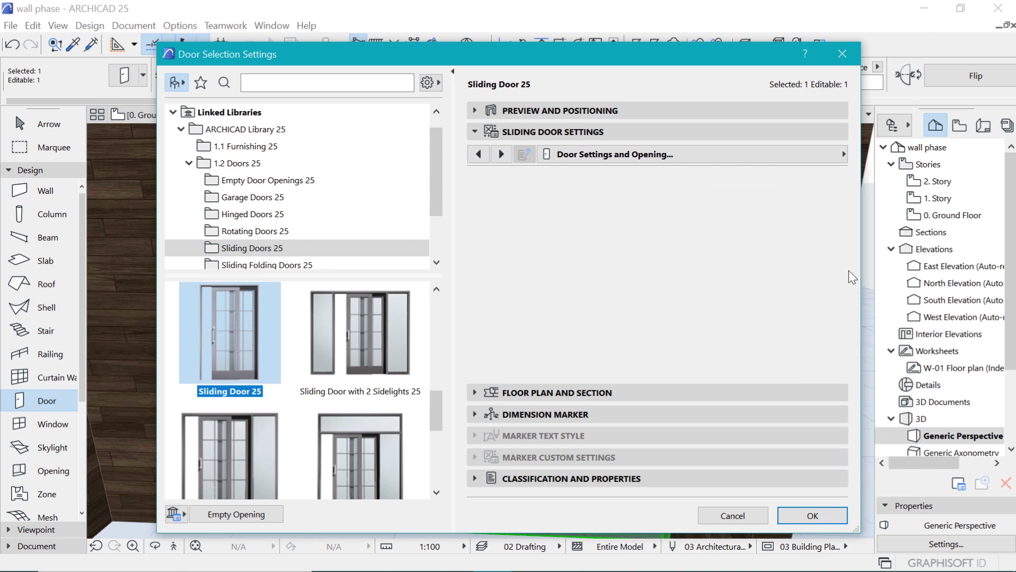
pyautogui.click(814, 516)
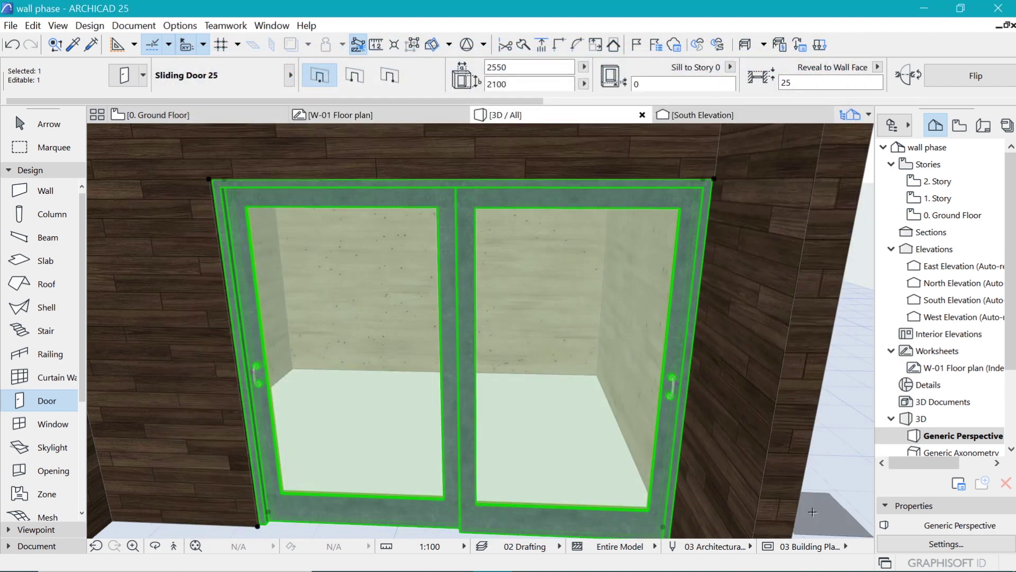
pyautogui.press('Escape')
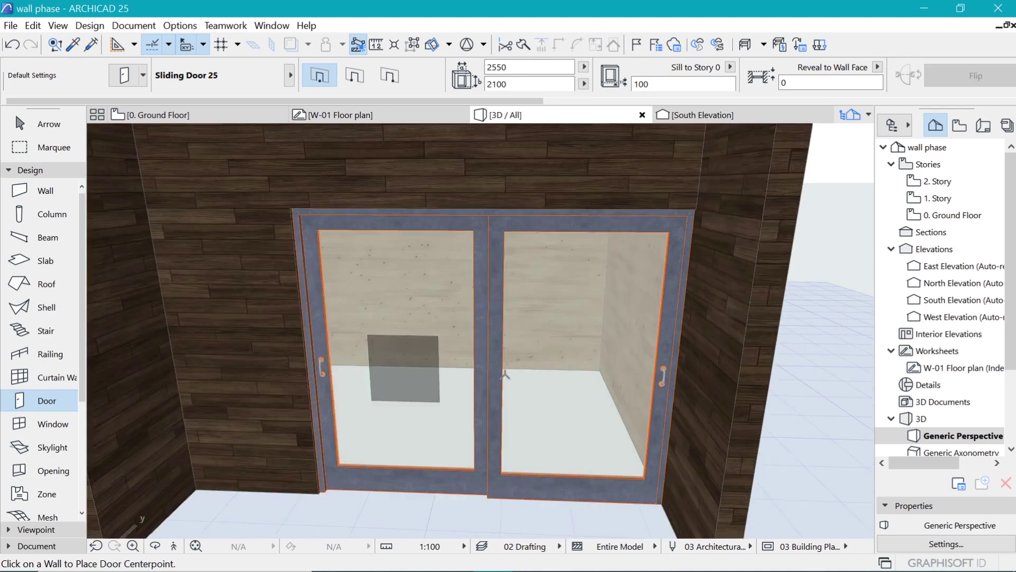
pyautogui.click(156, 115)
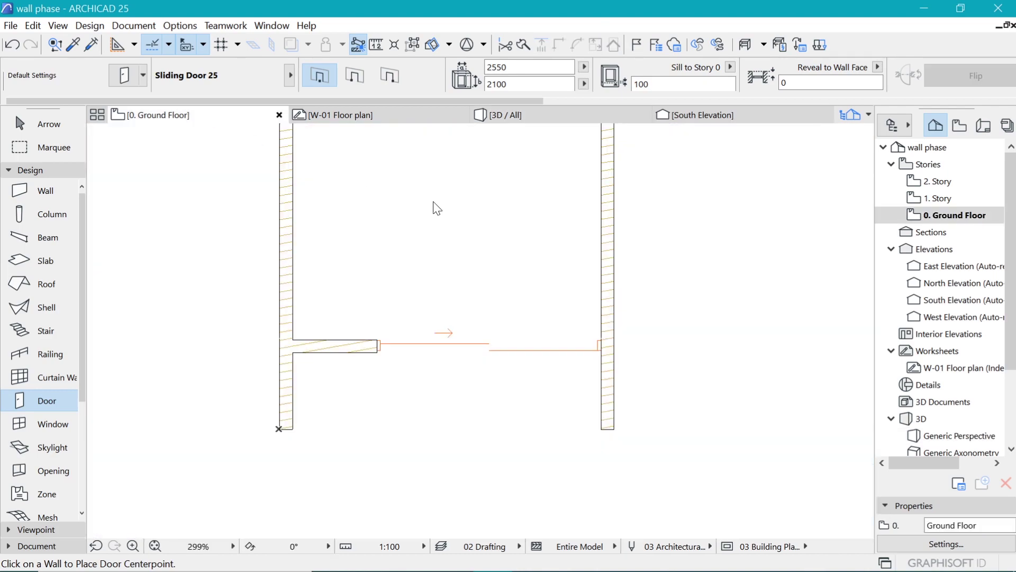
# Place the sliding door in the front wall opening and switch to the Window tool
pyautogui.moveTo(433, 202); pyautogui.dragTo(438, 241, button='middle')
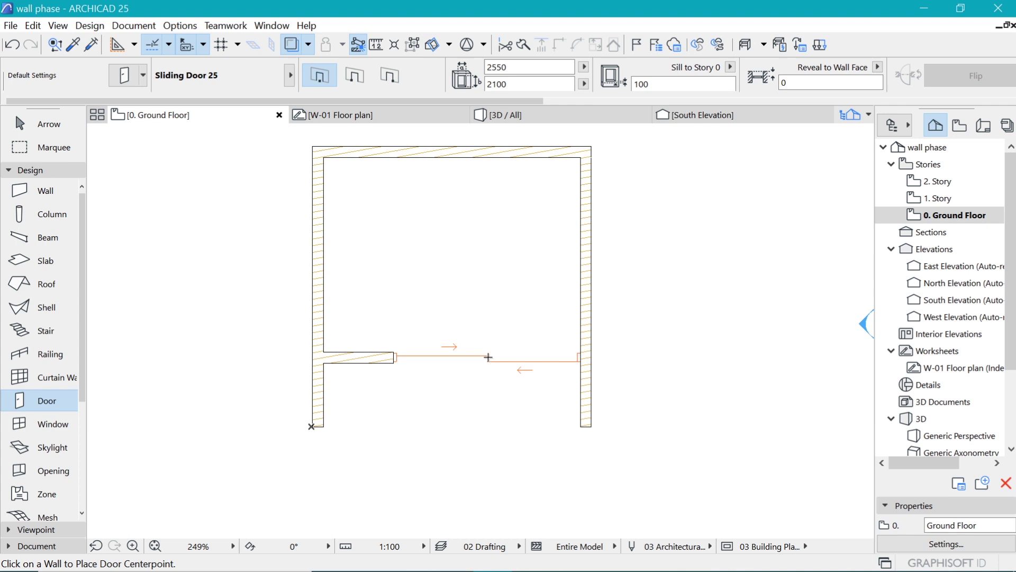
pyautogui.press('Escape')
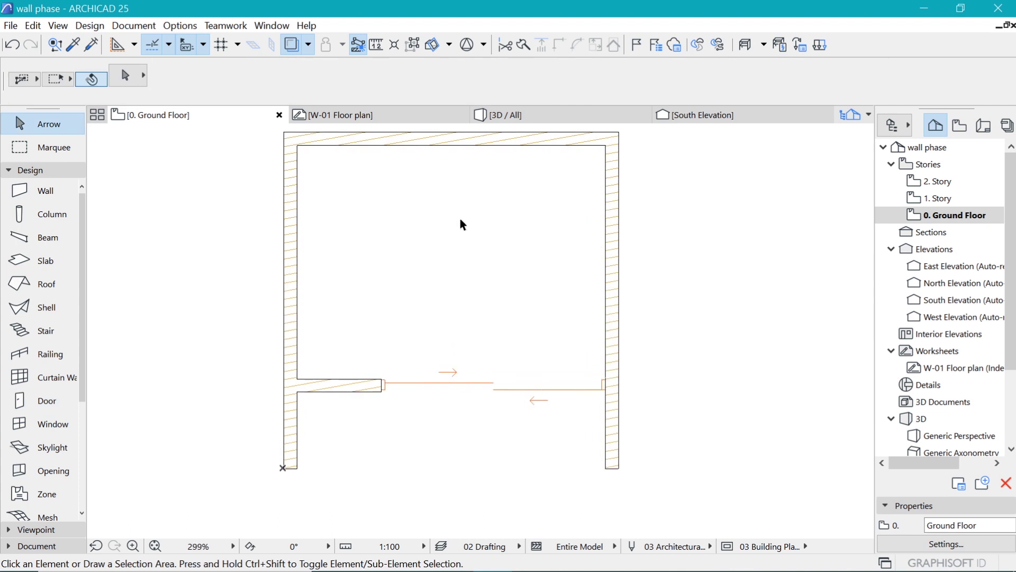
pyautogui.scroll(-2, 460, 220)
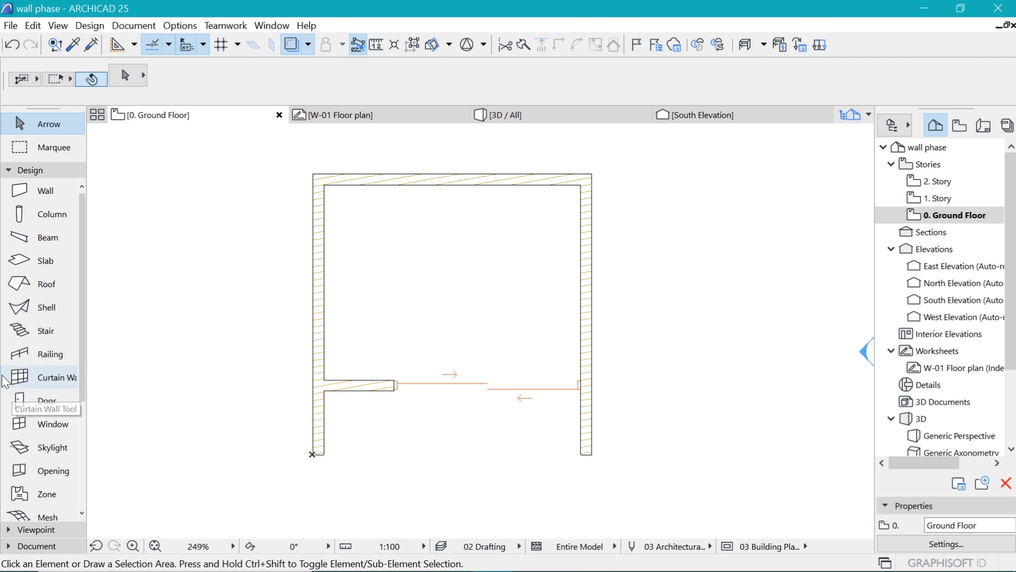
pyautogui.click(45, 430)
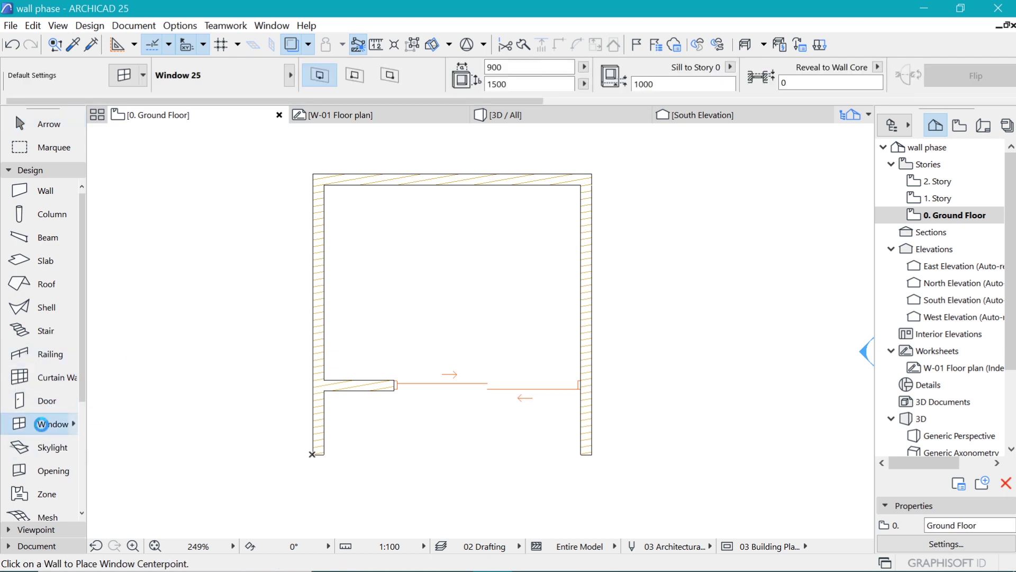
# Set the Window 25 default width and height to 700 × 700, then bring up the cabin photo
pyautogui.doubleClick(41, 423)
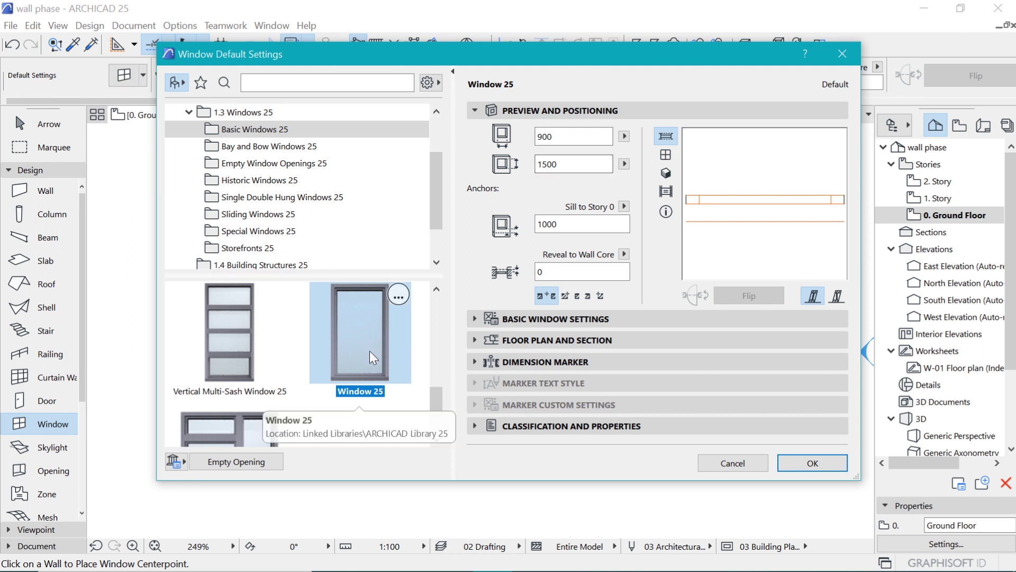
pyautogui.doubleClick(532, 134)
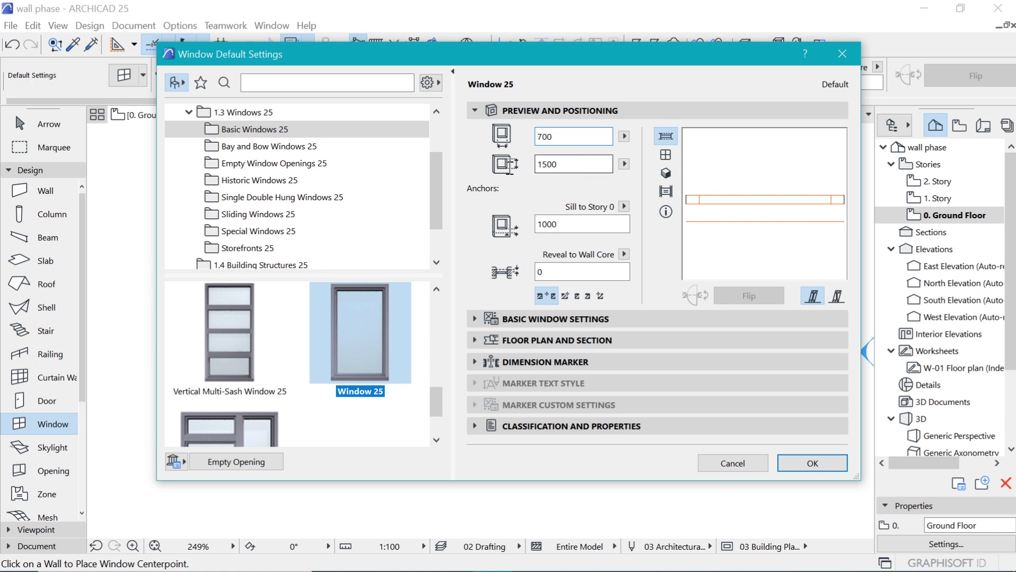
pyautogui.press('Tab')
pyautogui.write('700')
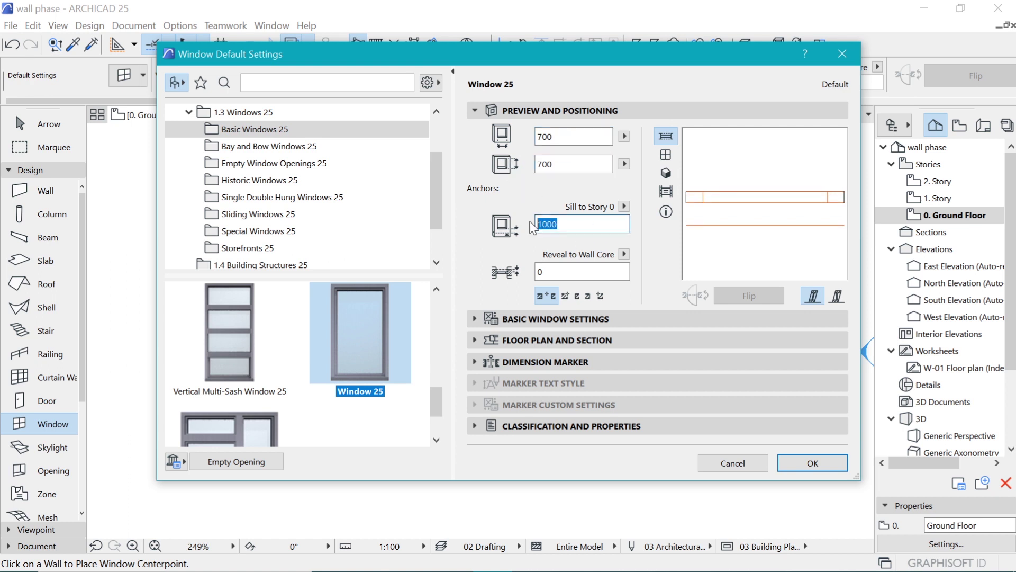
pyautogui.click(611, 562)
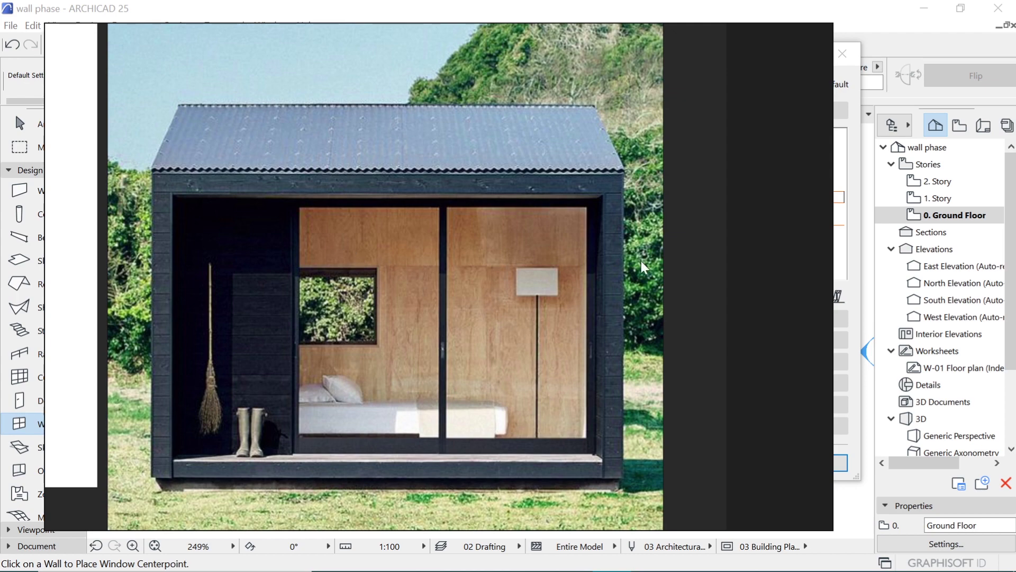
# Close the photo and review the window's preview, positioning and basic settings
pyautogui.click(855, 320)
pyautogui.click(574, 111)
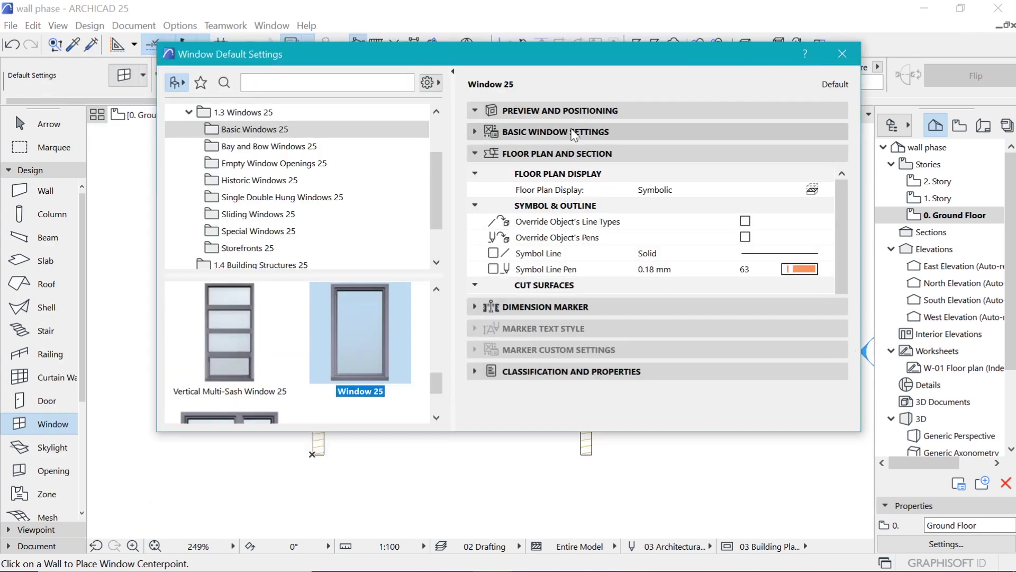
pyautogui.click(574, 112)
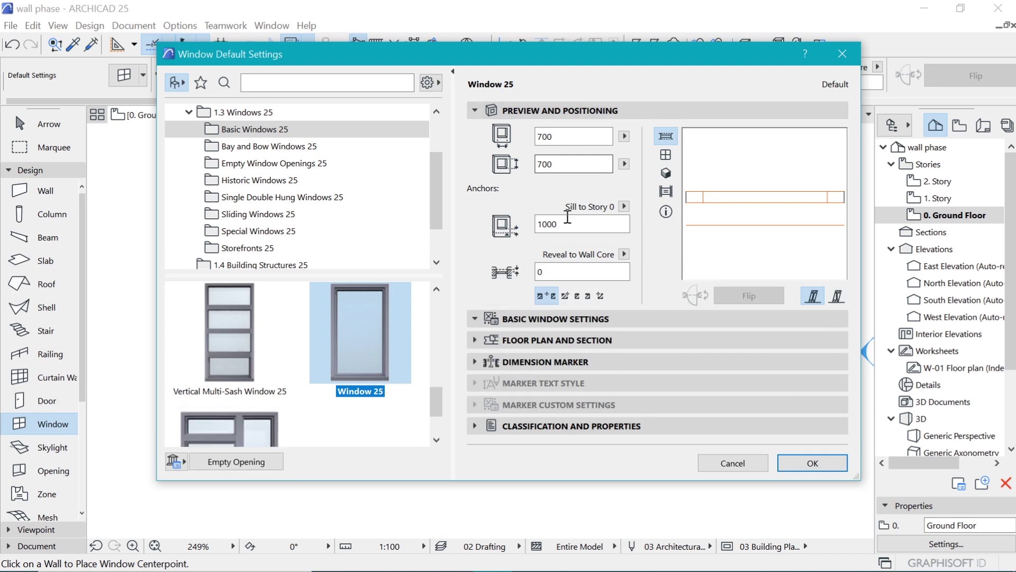
pyautogui.click(568, 221)
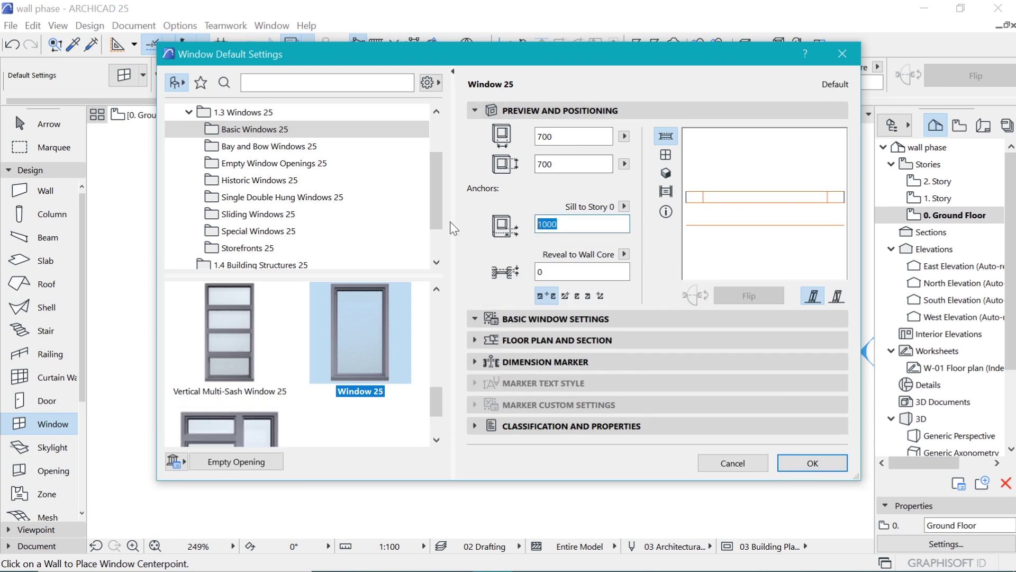
pyautogui.click(600, 319)
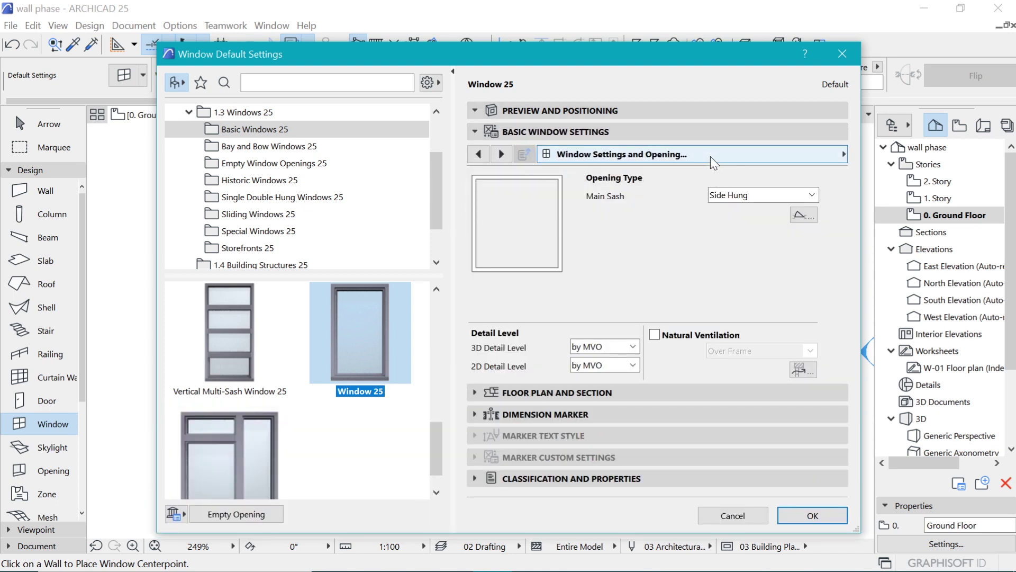
pyautogui.click(713, 155)
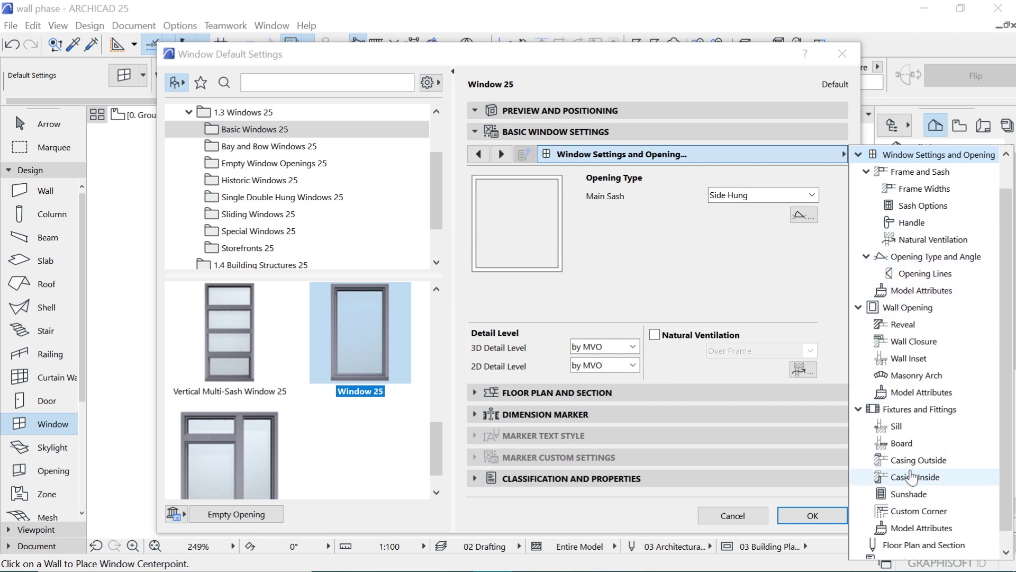
pyautogui.scroll(-1, 885, 540)
pyautogui.scroll(3, 892, 309)
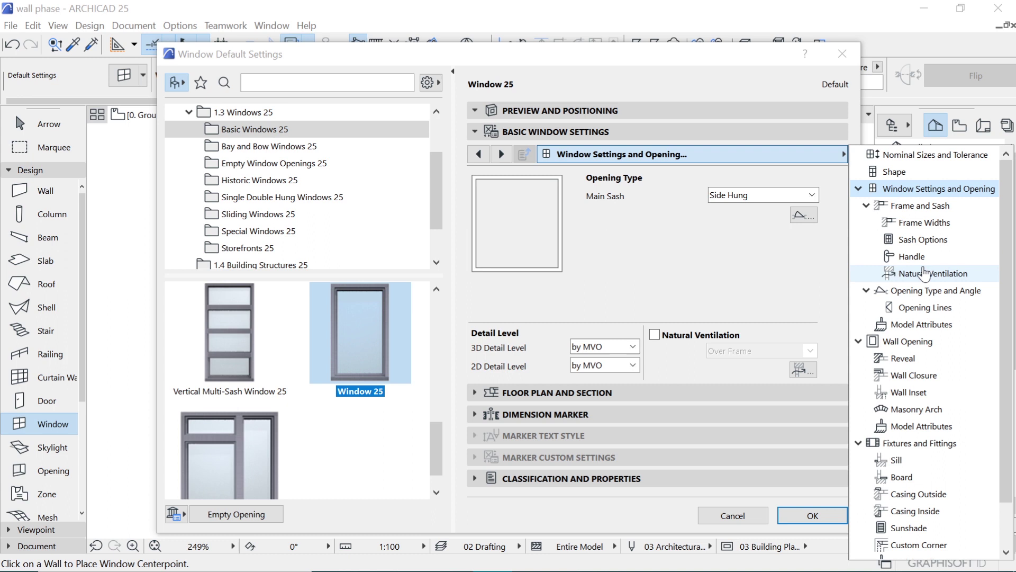
# Browse the window settings pages from Shape through Natural Ventilation to Model Attributes
pyautogui.click(906, 176)
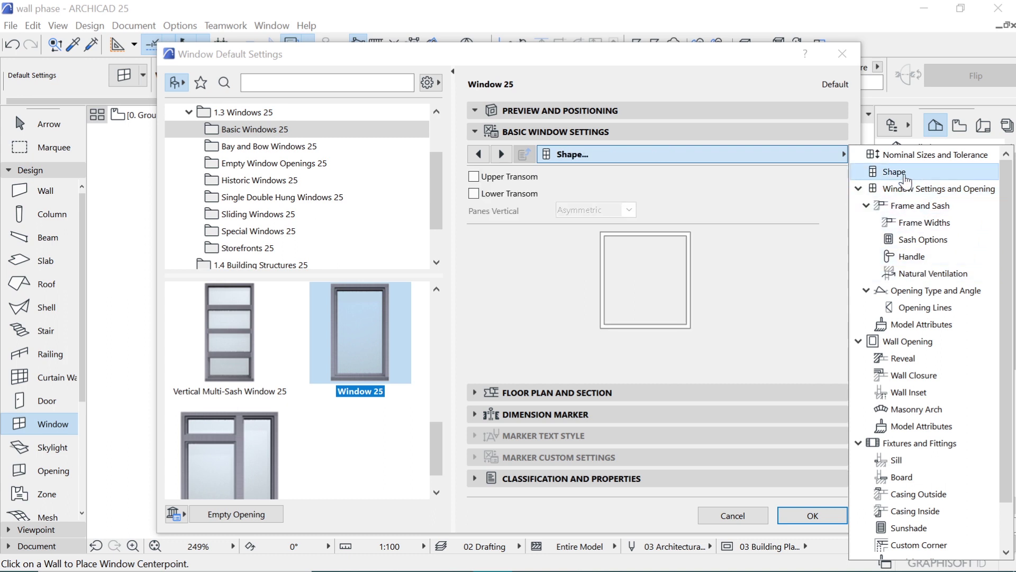
pyautogui.click(911, 188)
pyautogui.click(923, 205)
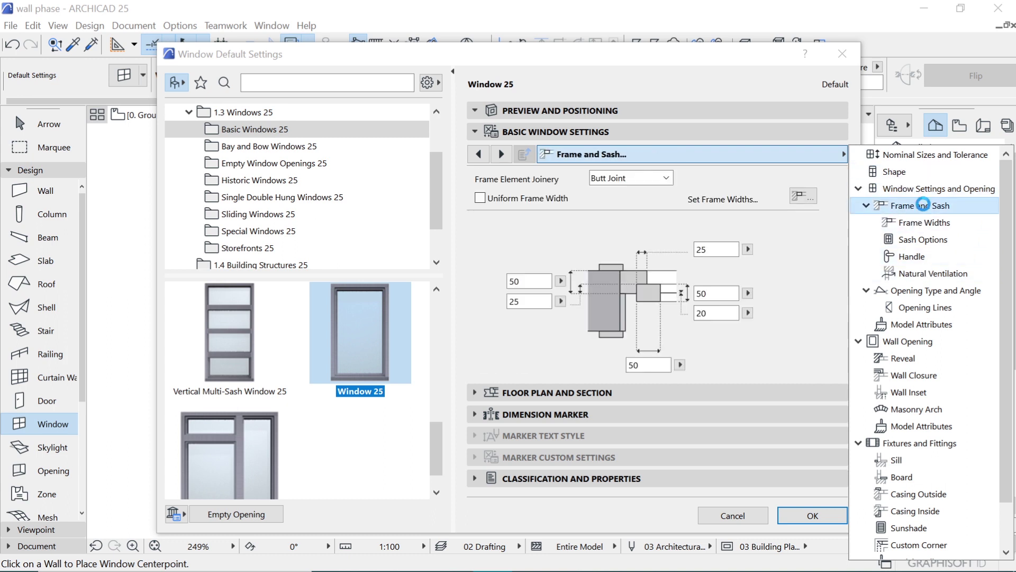
pyautogui.click(926, 221)
pyautogui.click(924, 239)
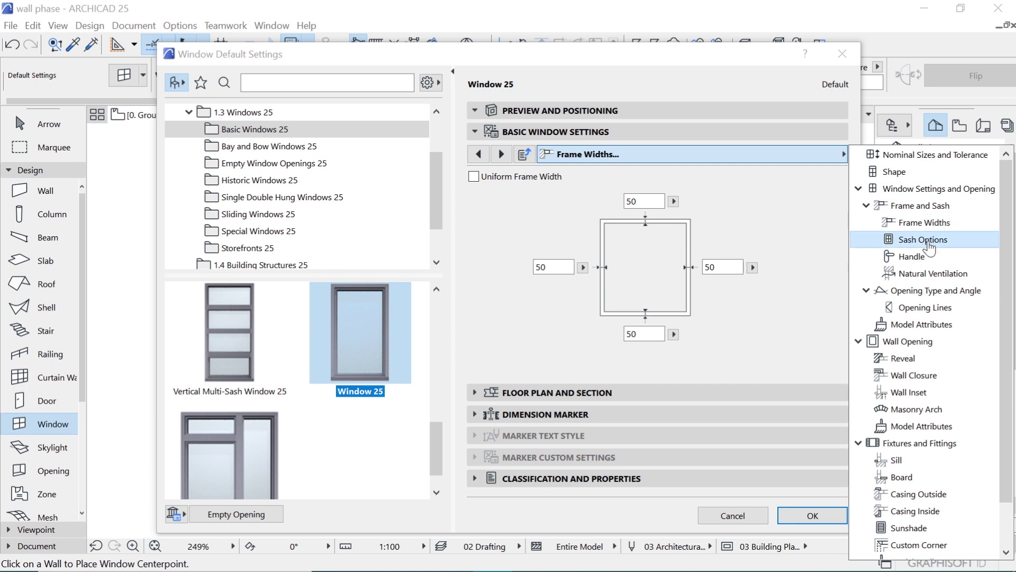
pyautogui.click(934, 274)
pyautogui.click(939, 325)
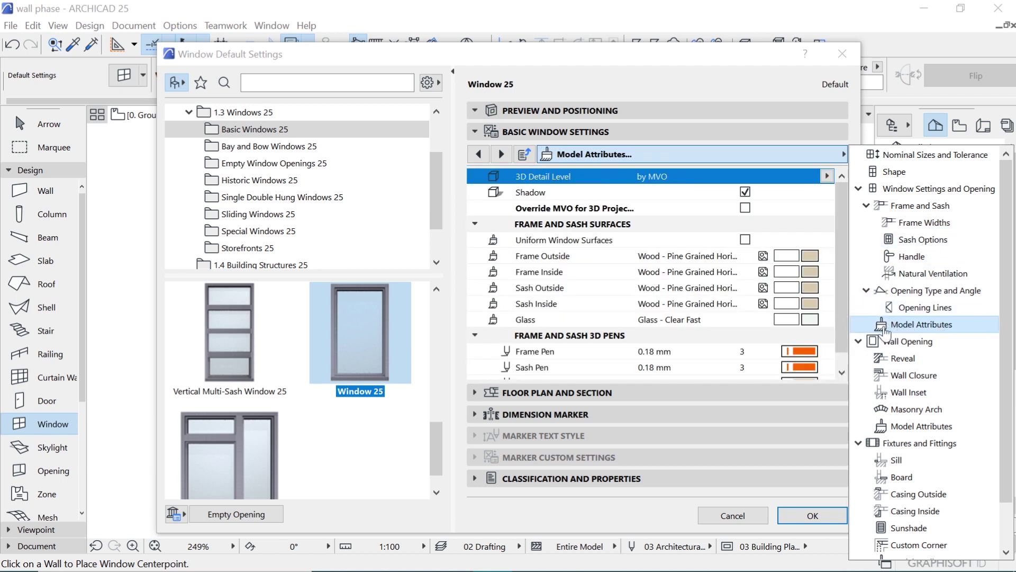
# Make the window surfaces uniform, with Metal - Iron for the outside frame
pyautogui.click(746, 239)
pyautogui.click(810, 255)
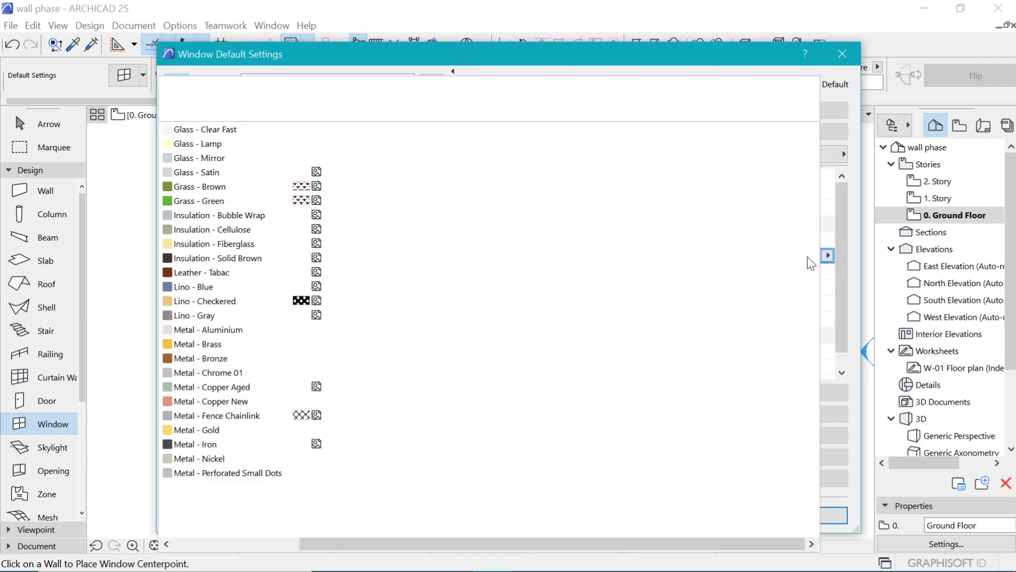
pyautogui.click(485, 377)
pyautogui.click(826, 154)
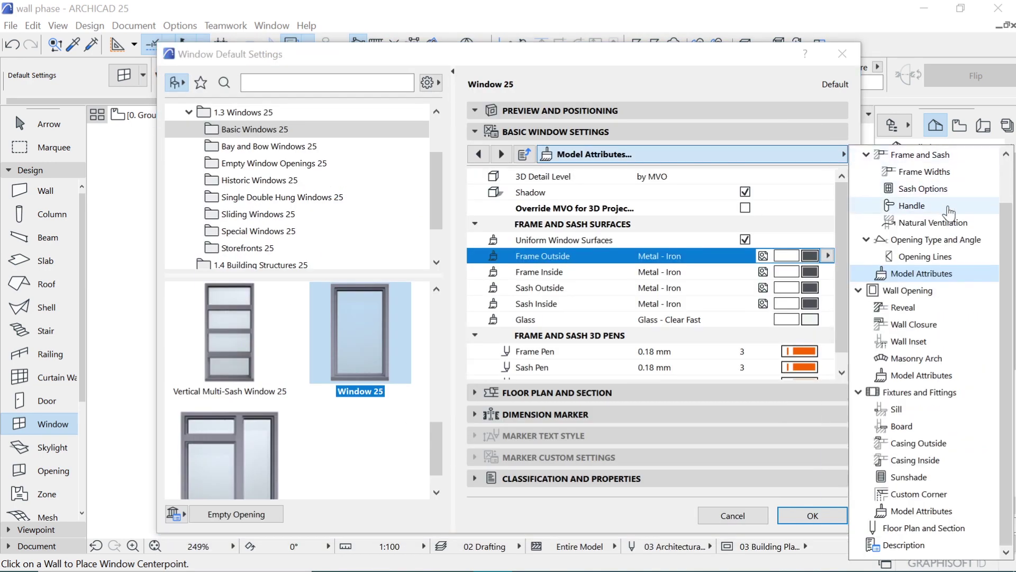
pyautogui.scroll(1, 943, 204)
# Set the window opening type to Top Hung
pyautogui.click(933, 192)
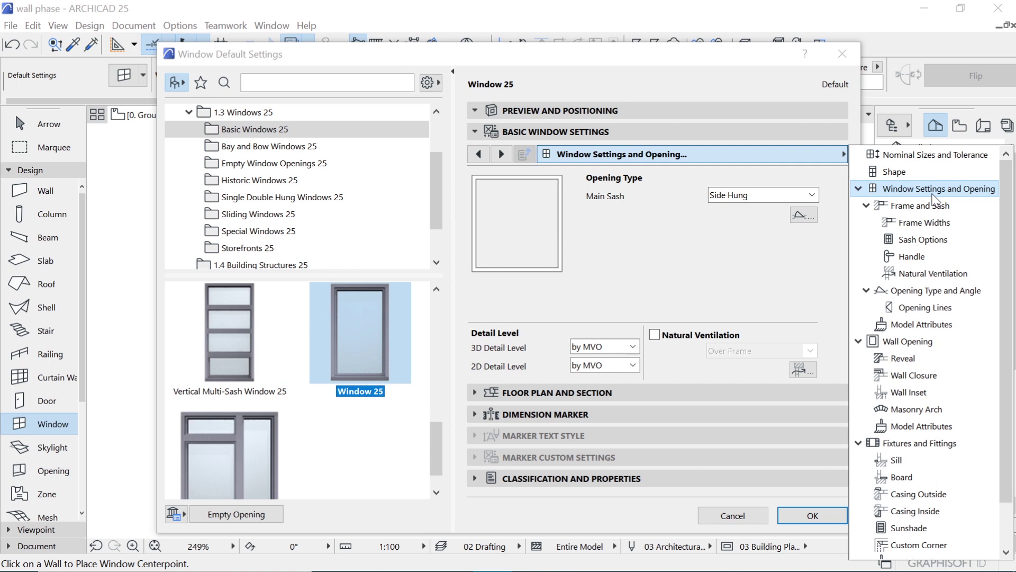
pyautogui.click(812, 195)
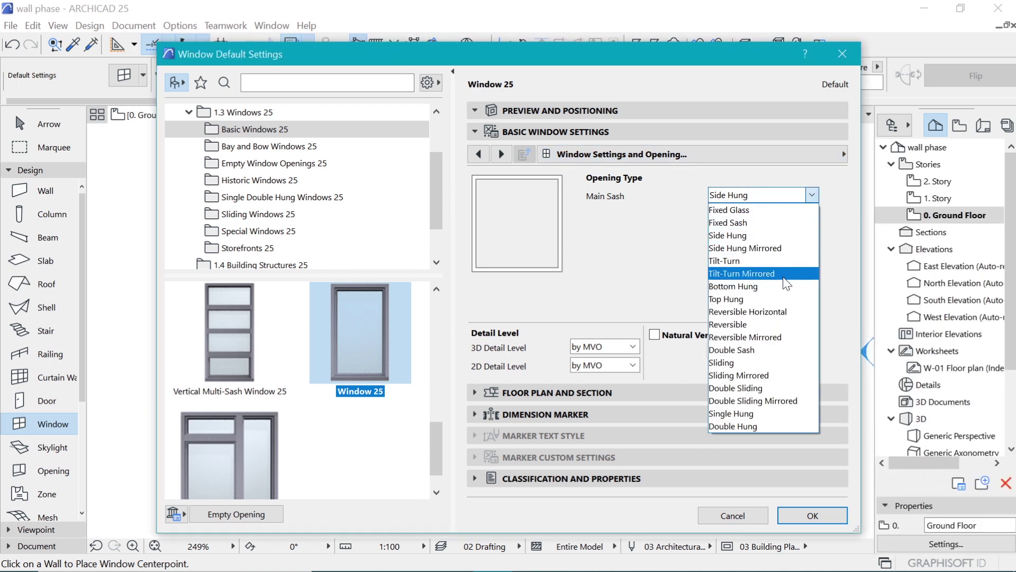
pyautogui.click(746, 301)
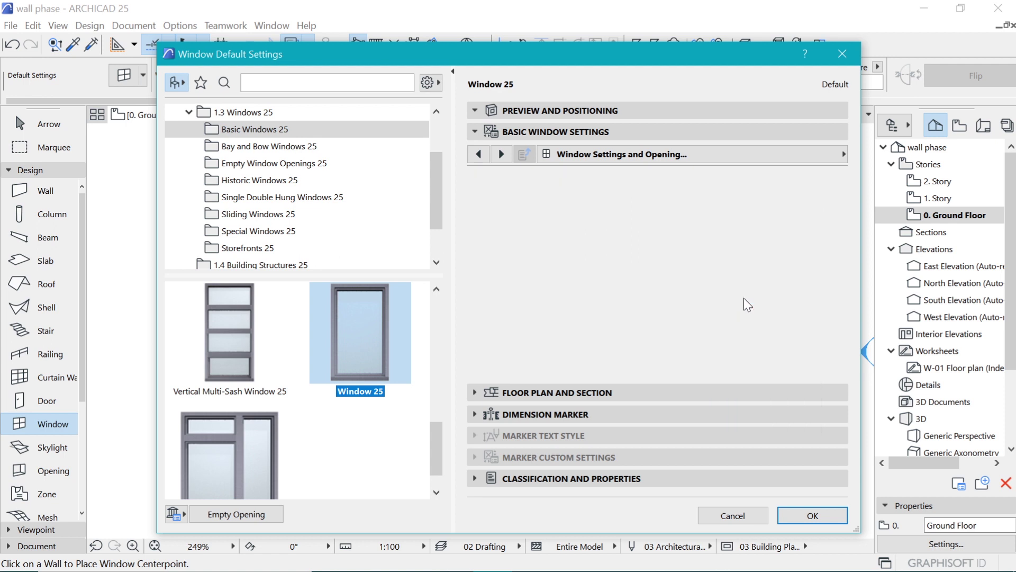
# Override the 3D opening line display options on the Opening Lines page
pyautogui.click(836, 154)
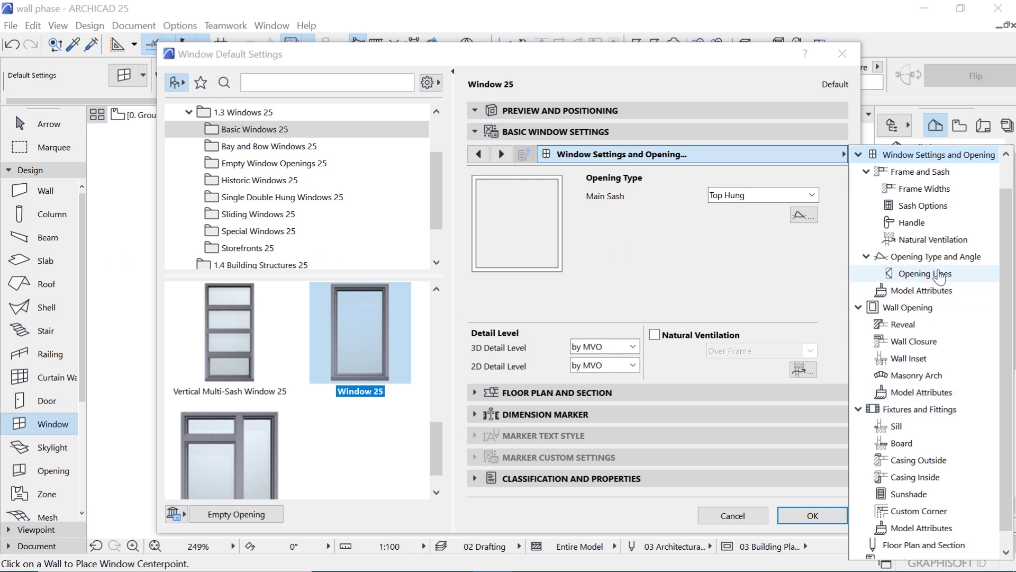
pyautogui.click(940, 273)
pyautogui.click(656, 272)
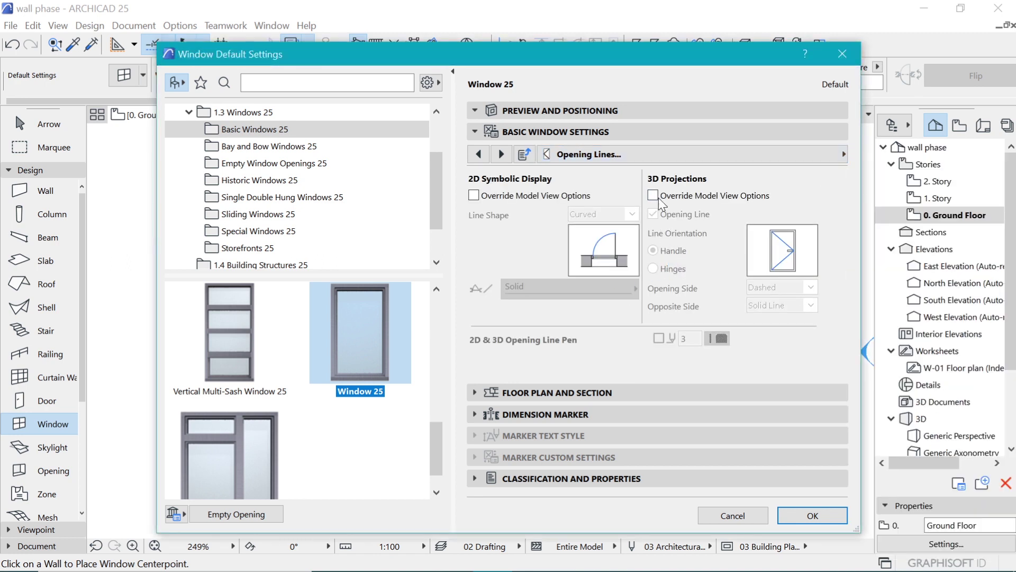
pyautogui.click(735, 197)
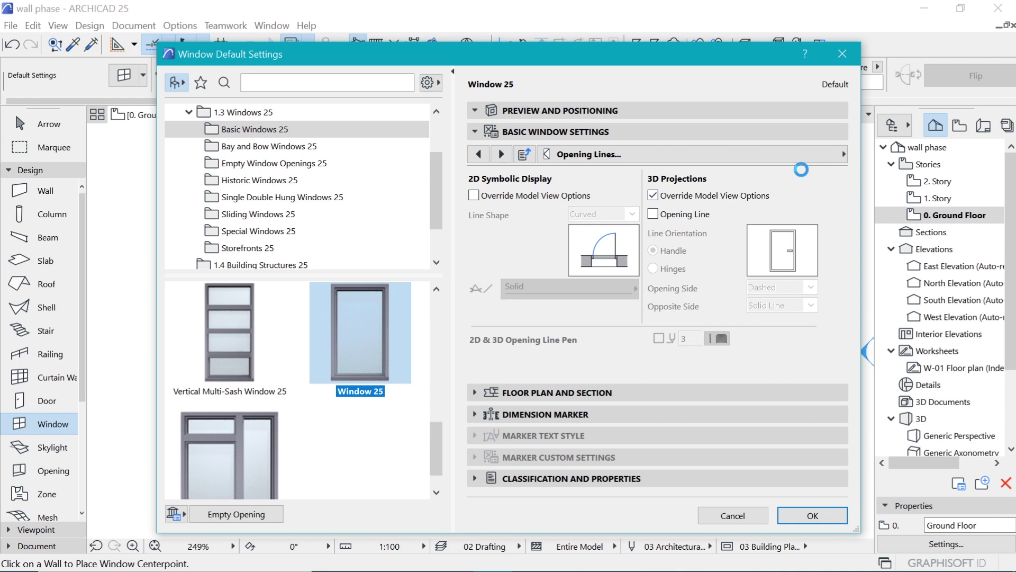
# Review the Custom Corner, Casing Outside and Casing Inside pages, leaving inside casing off
pyautogui.click(811, 154)
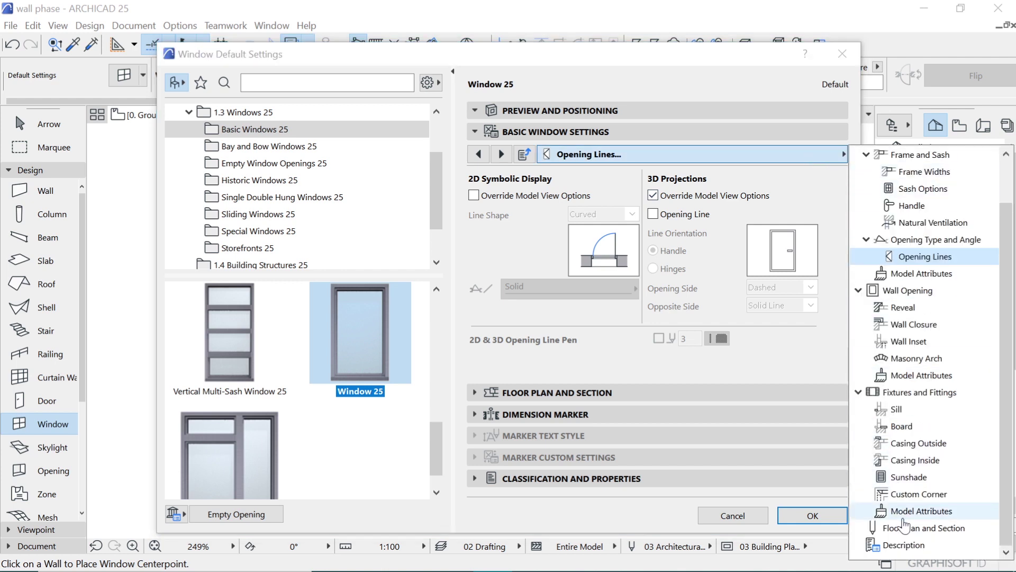
pyautogui.click(916, 495)
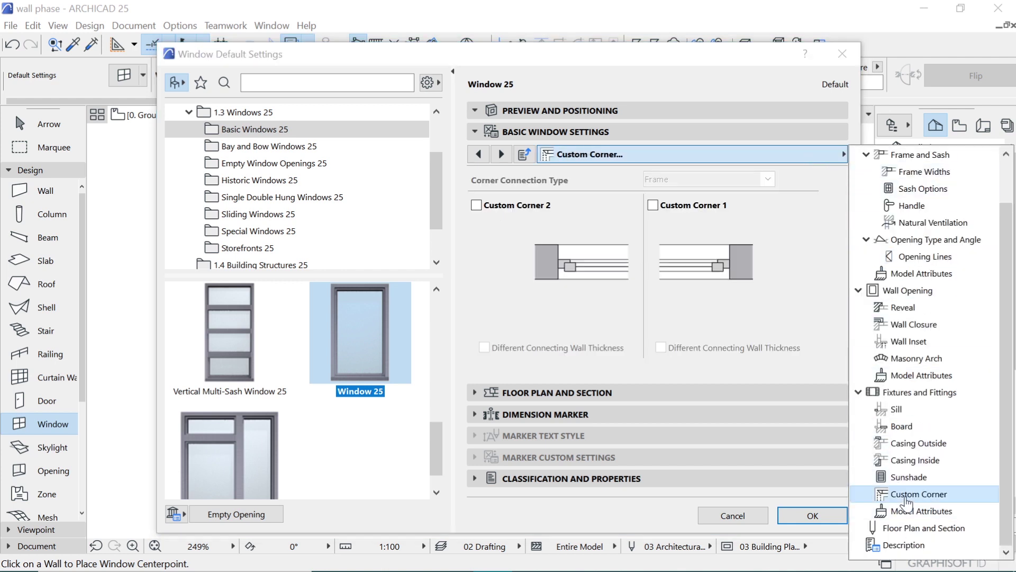
pyautogui.click(916, 445)
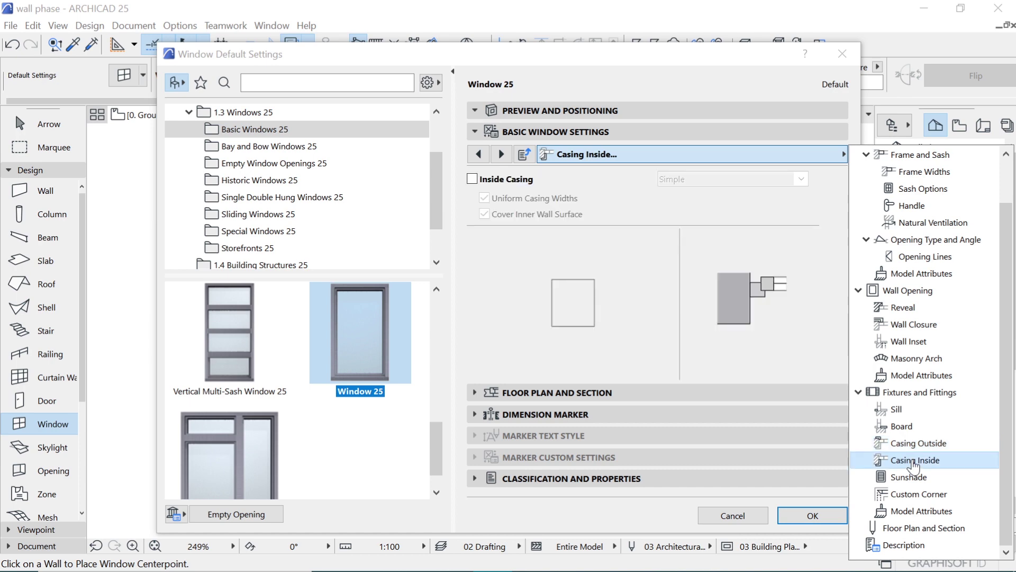
pyautogui.click(914, 461)
pyautogui.click(620, 363)
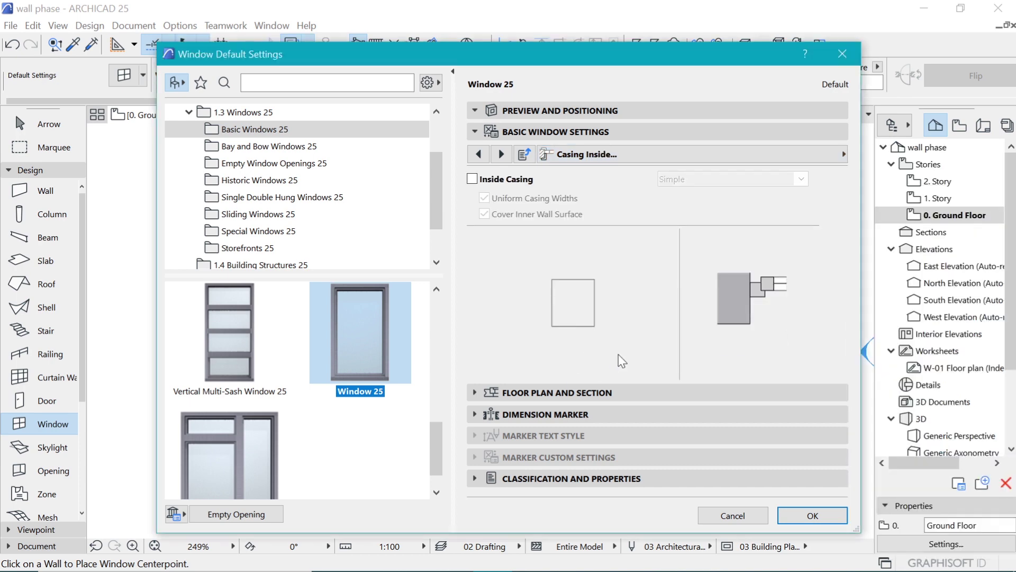
# Place the window centred in the top wall, opening toward the outside
pyautogui.click(813, 517)
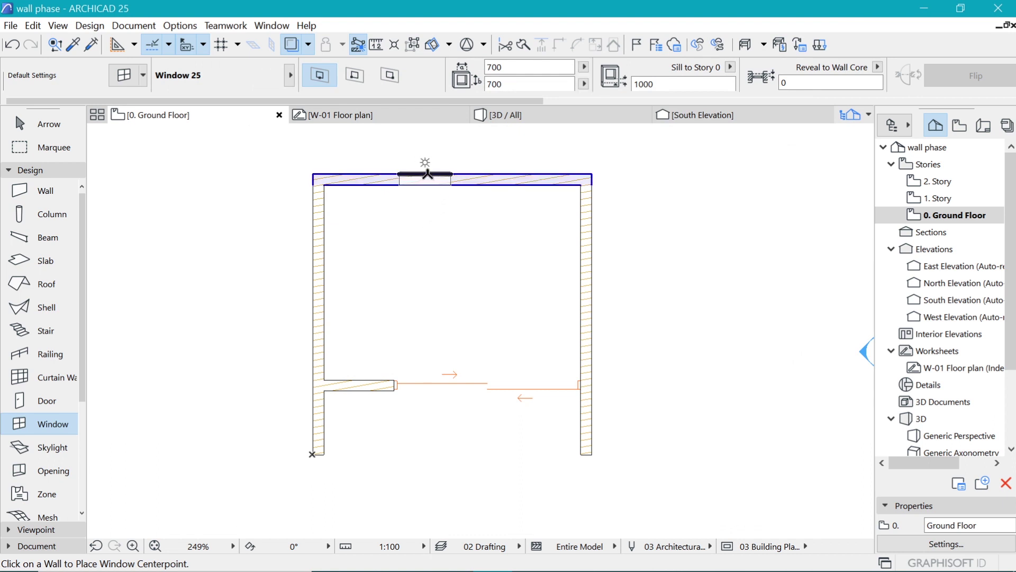
pyautogui.click(437, 172)
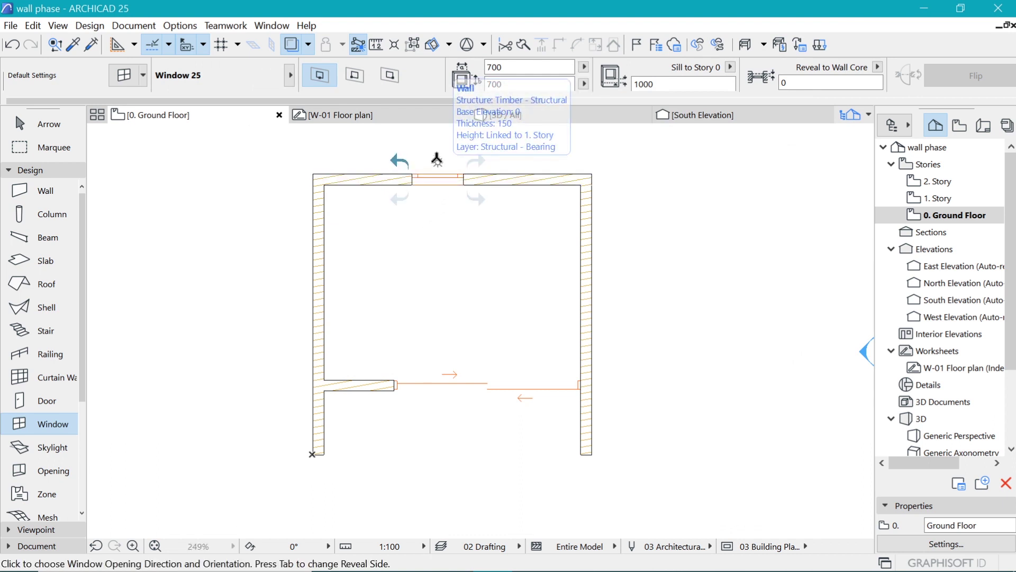
pyautogui.click(437, 158)
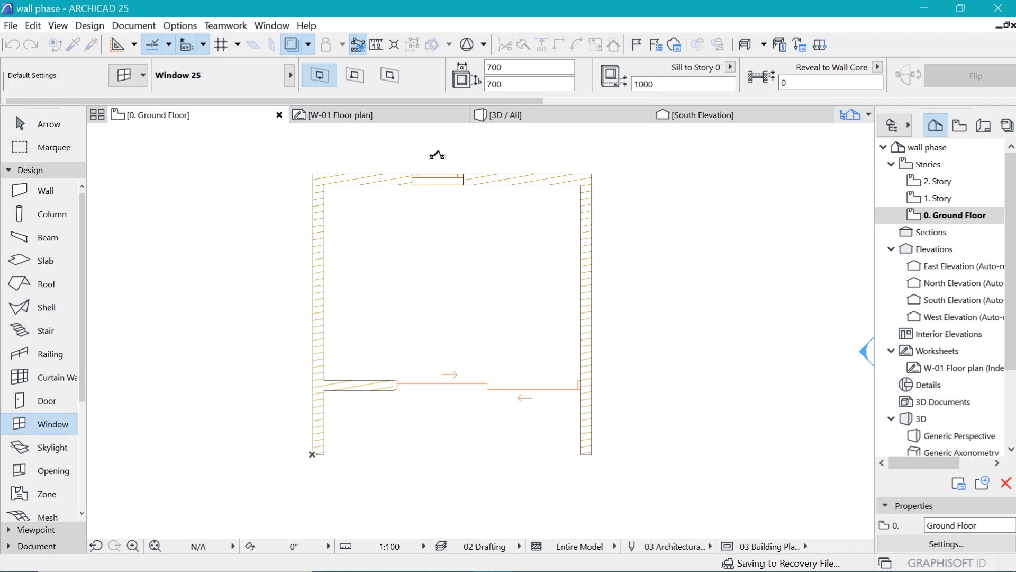
# Give the new window a 50 reveal to wall core
pyautogui.click(612, 556)
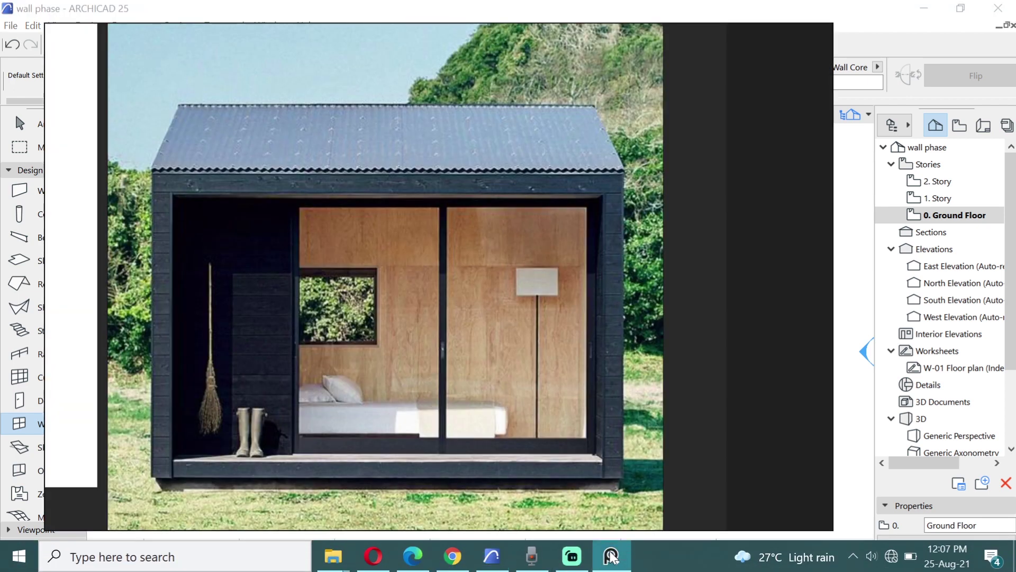
pyautogui.click(611, 555)
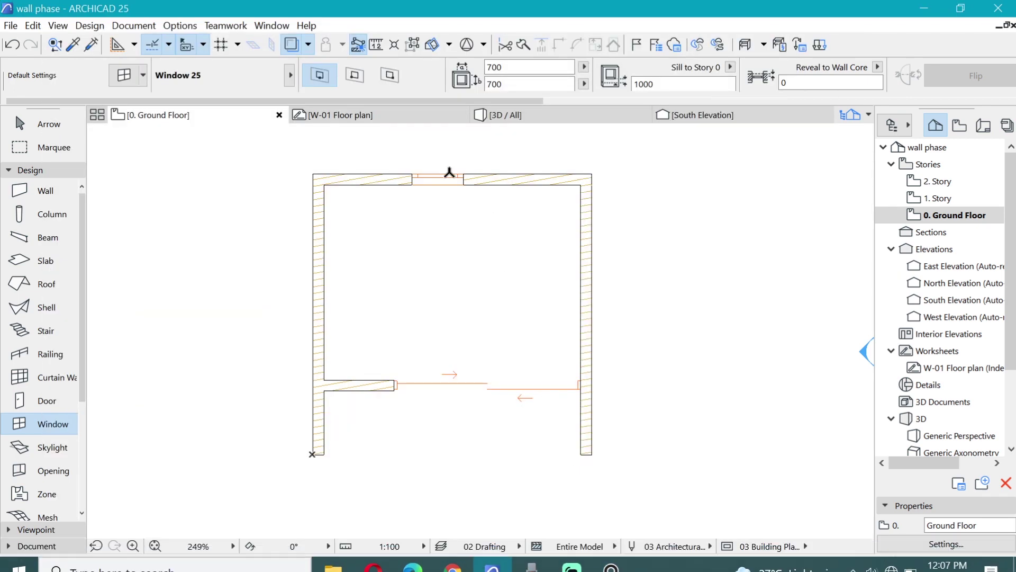
pyautogui.scroll(2, 455, 180)
pyautogui.keyDown('shift'); pyautogui.click(468, 197); pyautogui.keyUp('shift')
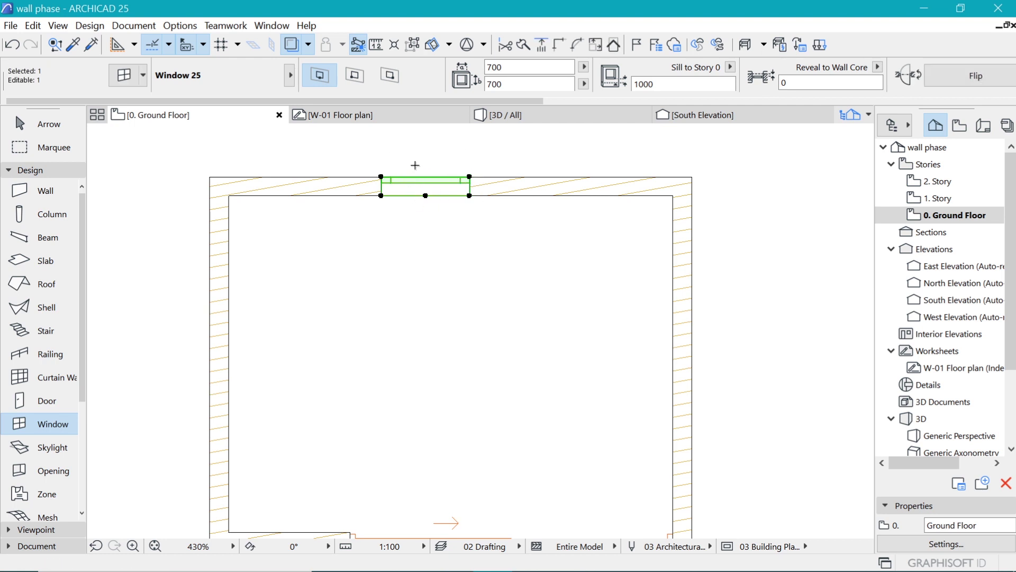
pyautogui.click(804, 82)
pyautogui.write('50')
pyautogui.press('Return')
pyautogui.press('Escape')
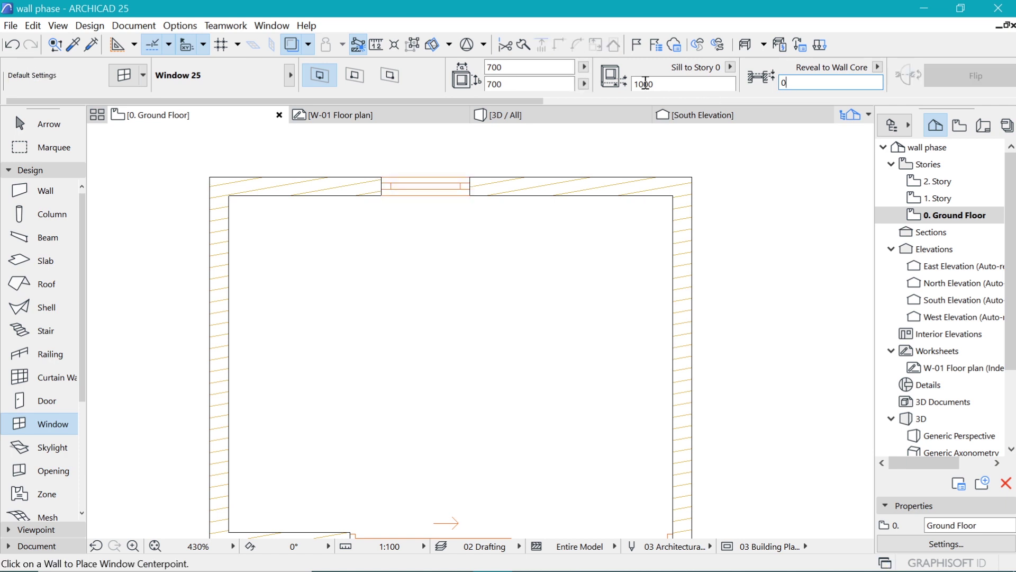
# Switch to the 3D view and orbit to face the window wall
pyautogui.scroll(2, 433, 307)
pyautogui.scroll(-8, 420, 266)
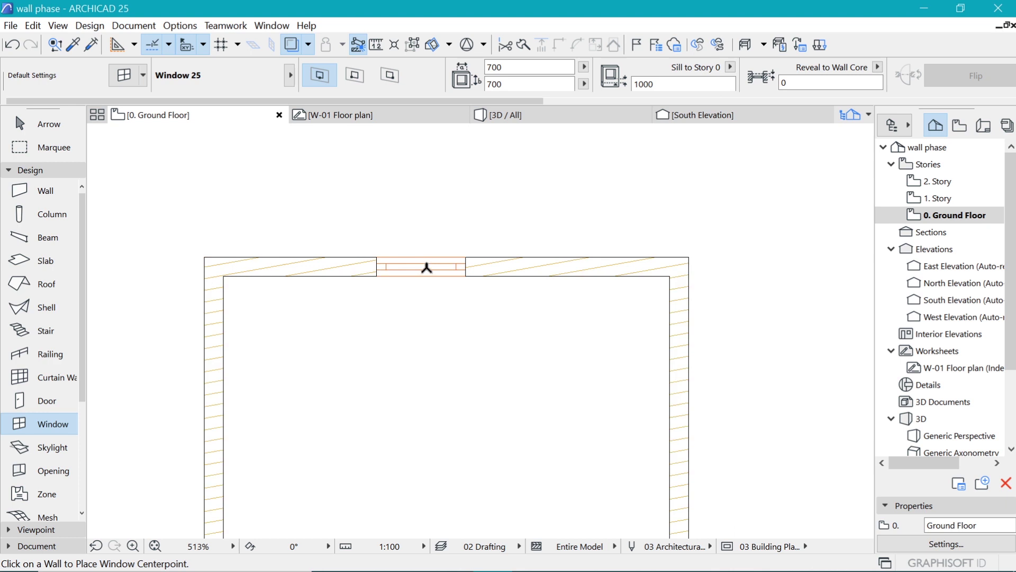
pyautogui.scroll(3, 408, 266)
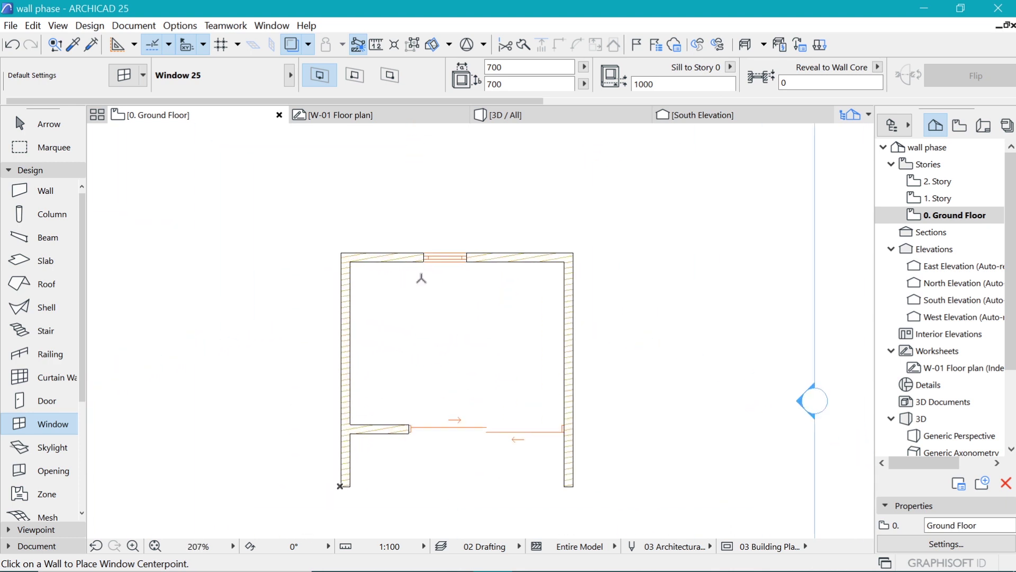
pyautogui.scroll(-2, 422, 259)
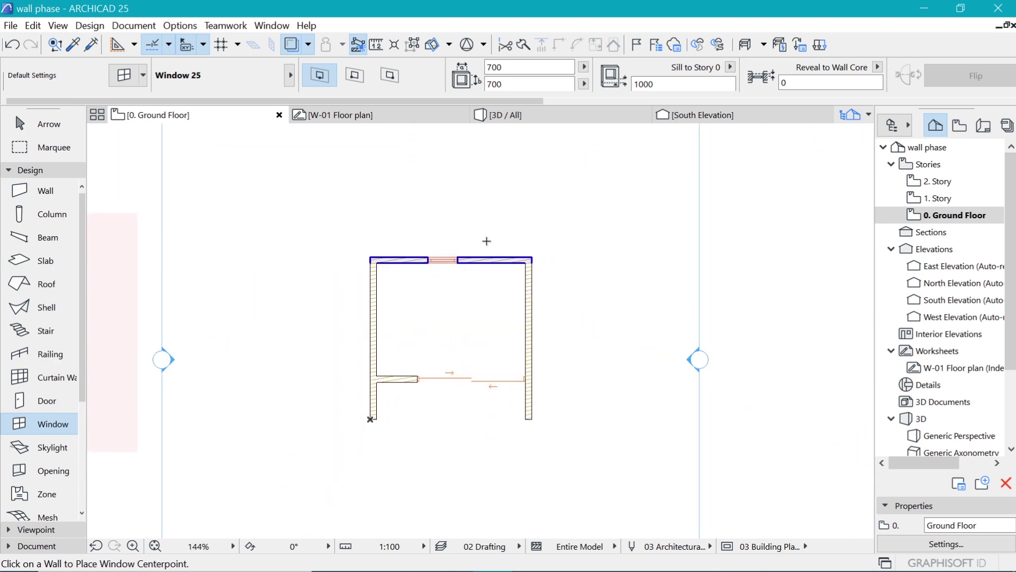
pyautogui.click(550, 120)
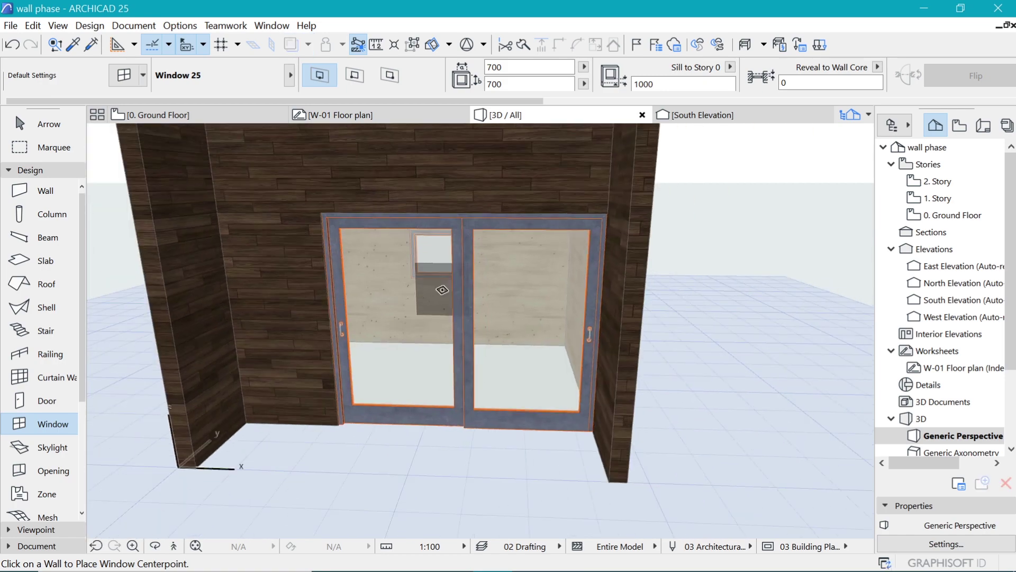
pyautogui.keyDown('shift'); pyautogui.moveTo(442, 290); pyautogui.dragTo(492, 244, button='middle'); pyautogui.keyUp('shift')
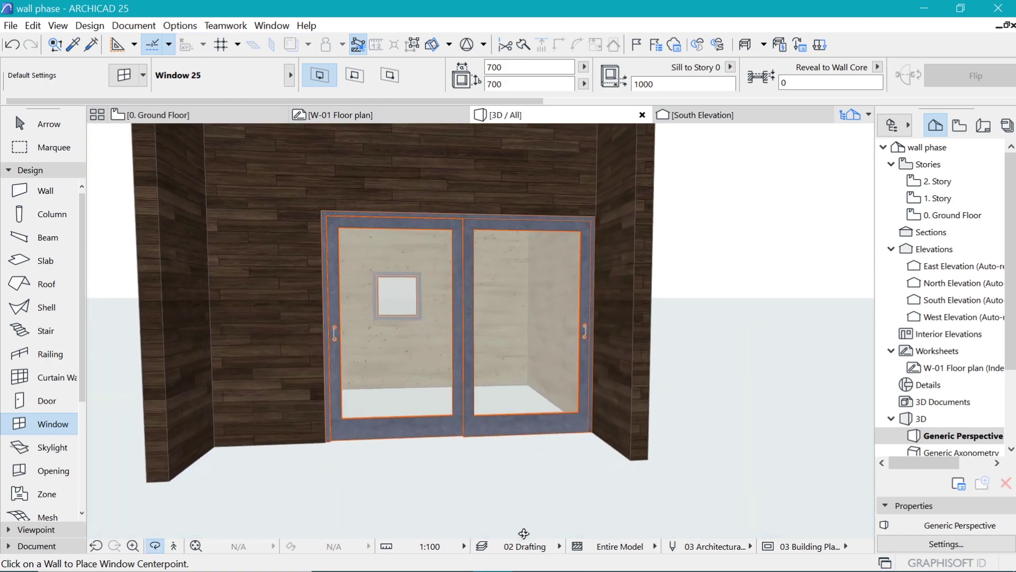
# Resize the back-wall window to 900 wide by 900 high in the 3D view
pyautogui.click(624, 564)
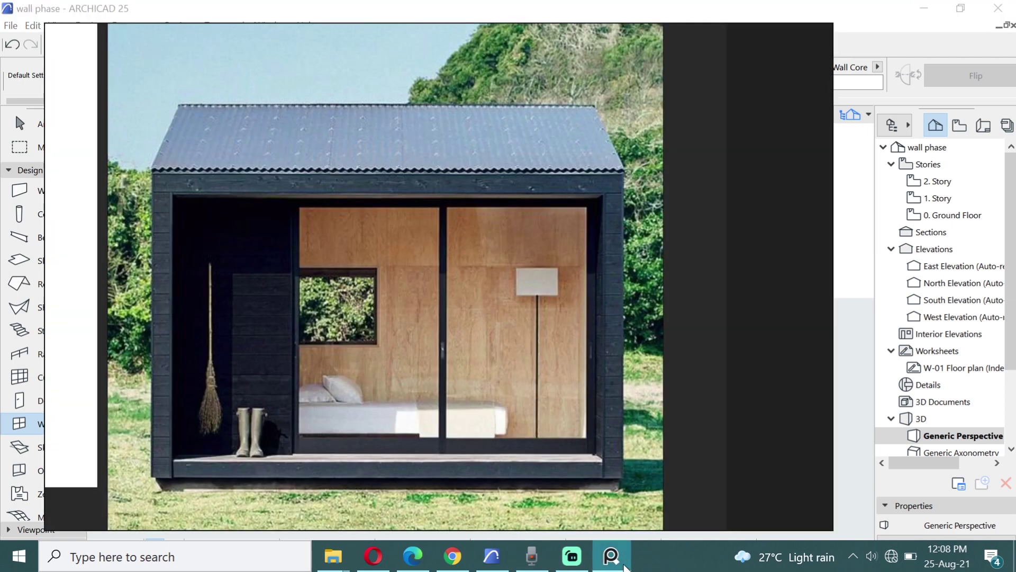
pyautogui.click(624, 564)
pyautogui.scroll(10, 431, 291)
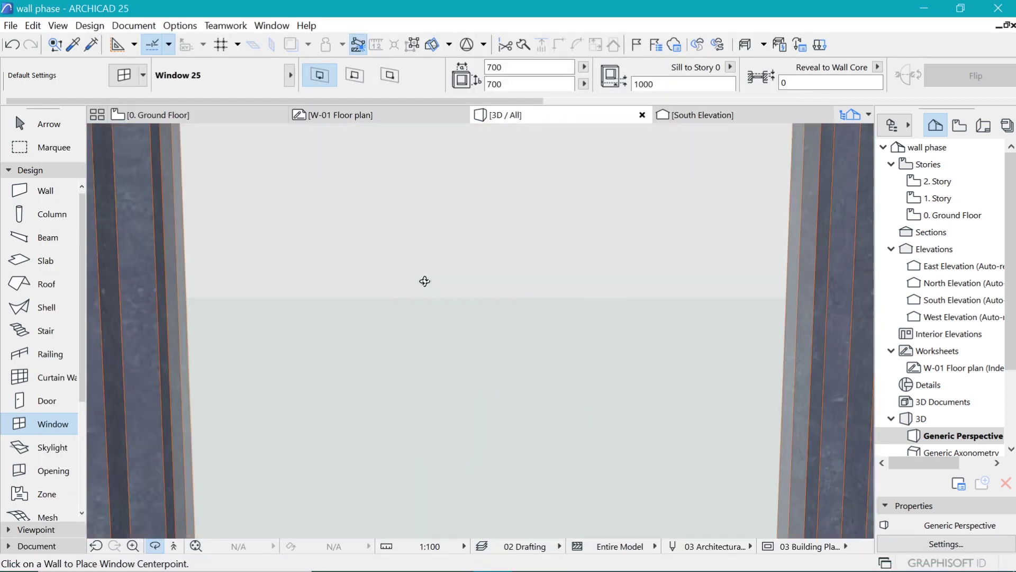
pyautogui.scroll(5, 440, 301)
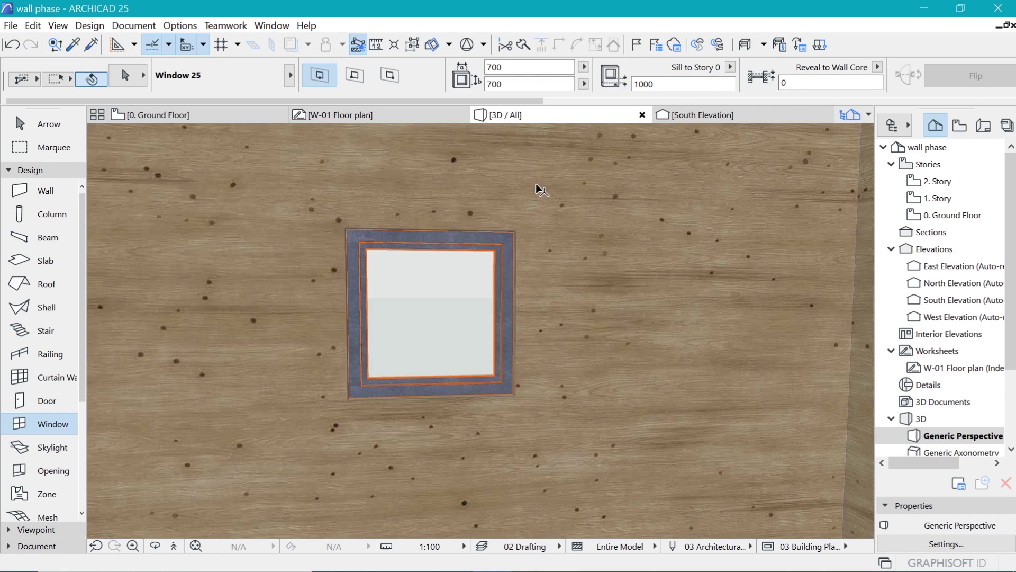
pyautogui.click(508, 238)
pyautogui.click(529, 66)
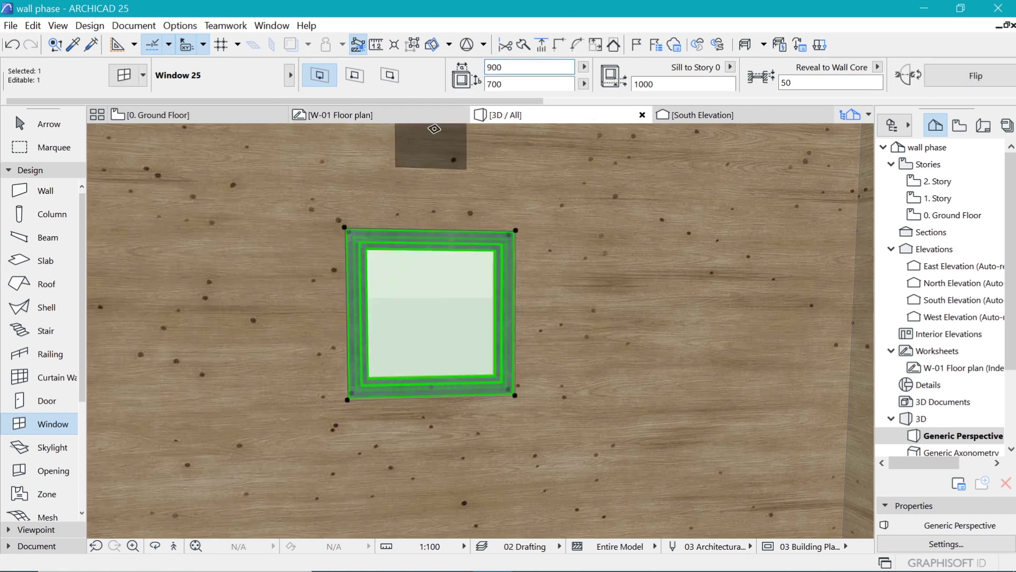
pyautogui.write('900')
pyautogui.press('Tab')
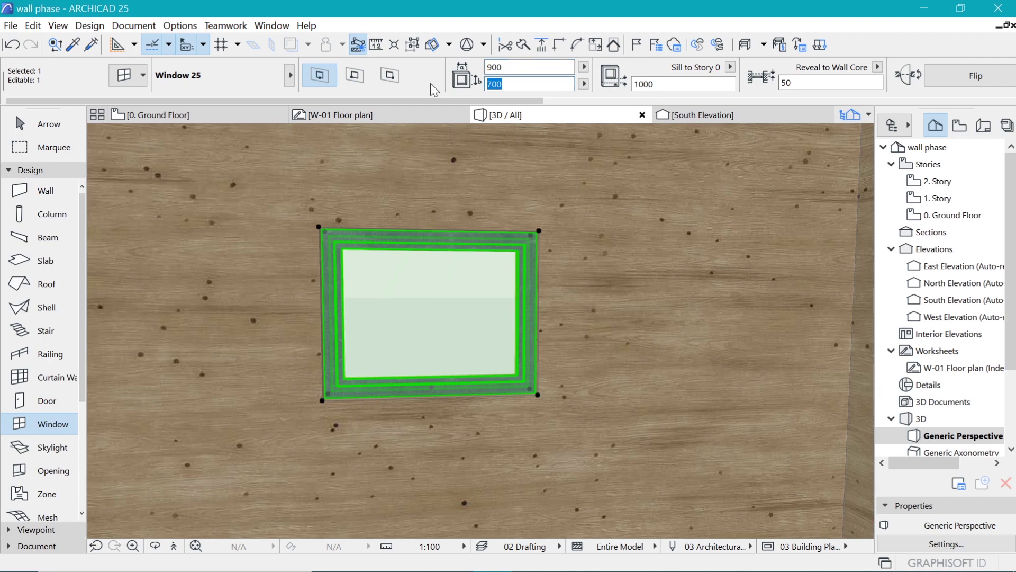
pyautogui.write('900')
pyautogui.press('Return')
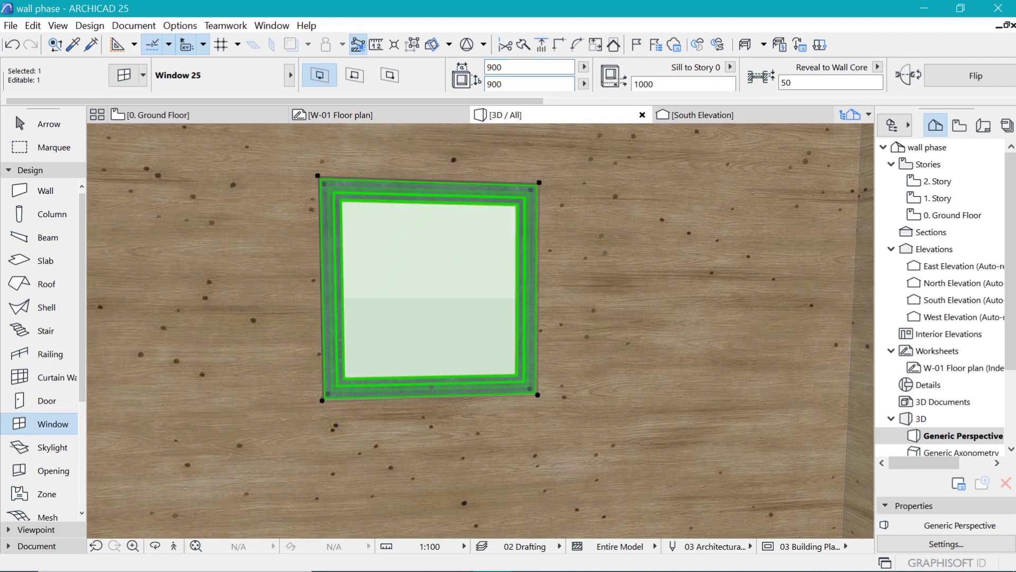
pyautogui.press('Escape')
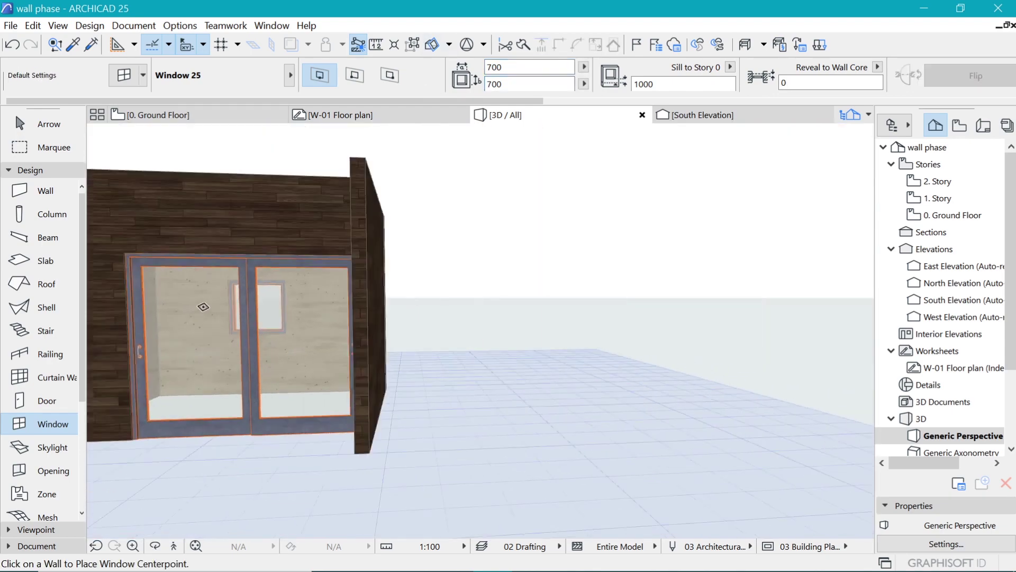
# Orbit the 3D model to view it from the left, then open and close Window Default Settings
pyautogui.keyDown('shift'); pyautogui.moveTo(210, 323); pyautogui.dragTo(467, 347, button='middle'); pyautogui.keyUp('shift')
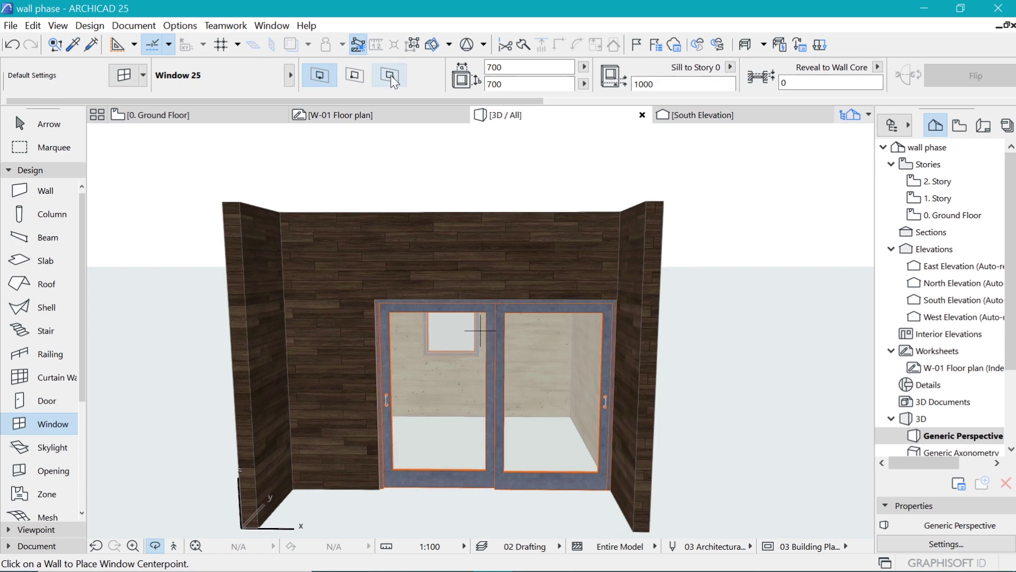
pyautogui.hscroll(3, 529, 67)
pyautogui.hscroll(2, 529, 67)
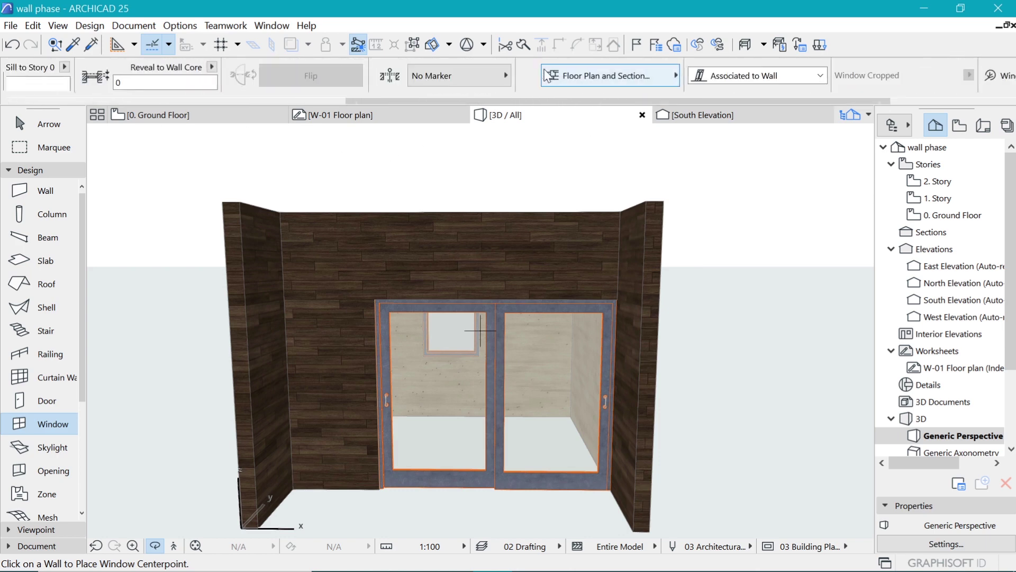
pyautogui.hscroll(-5, 318, 74)
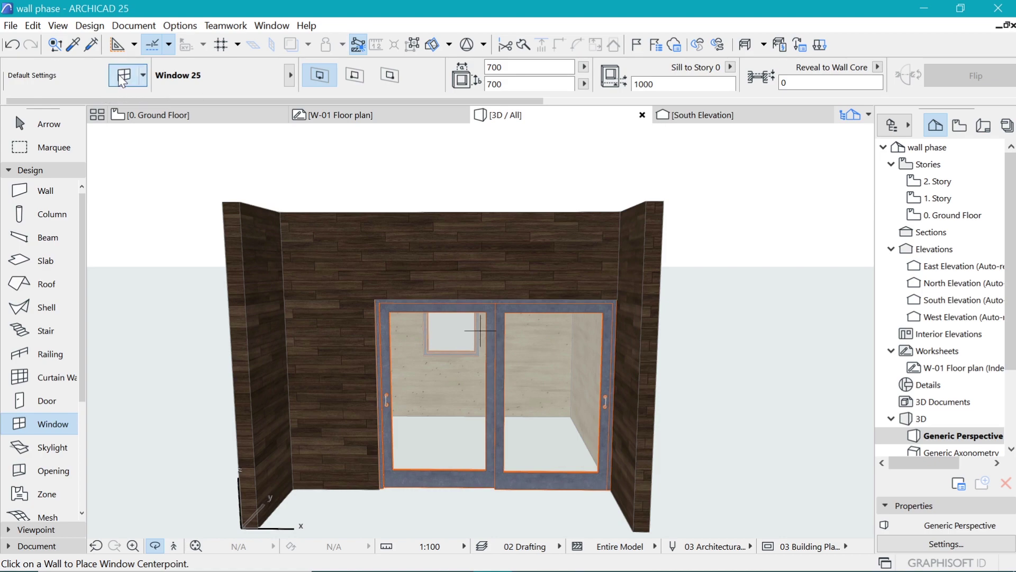
pyautogui.click(120, 75)
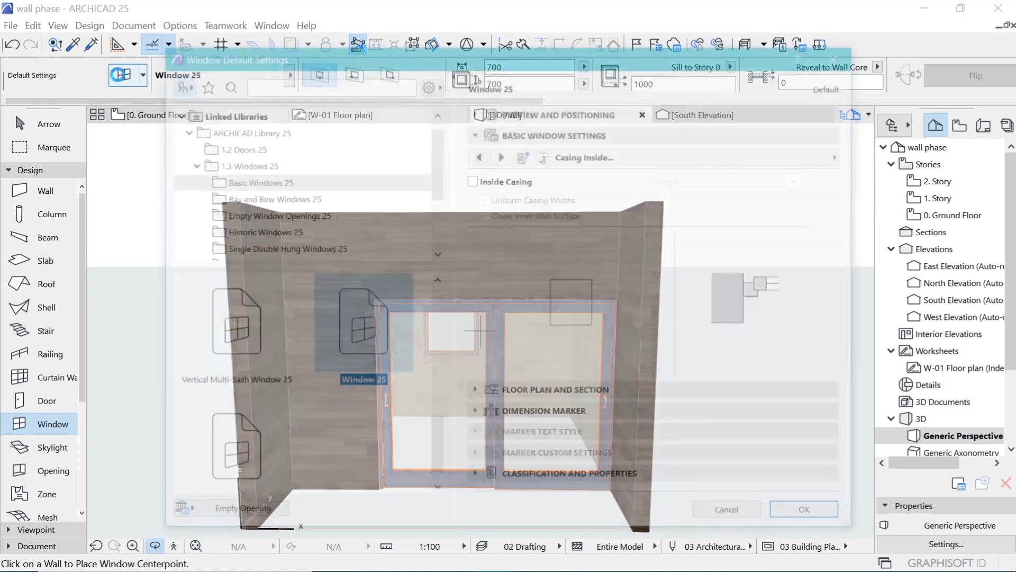
pyautogui.click(843, 53)
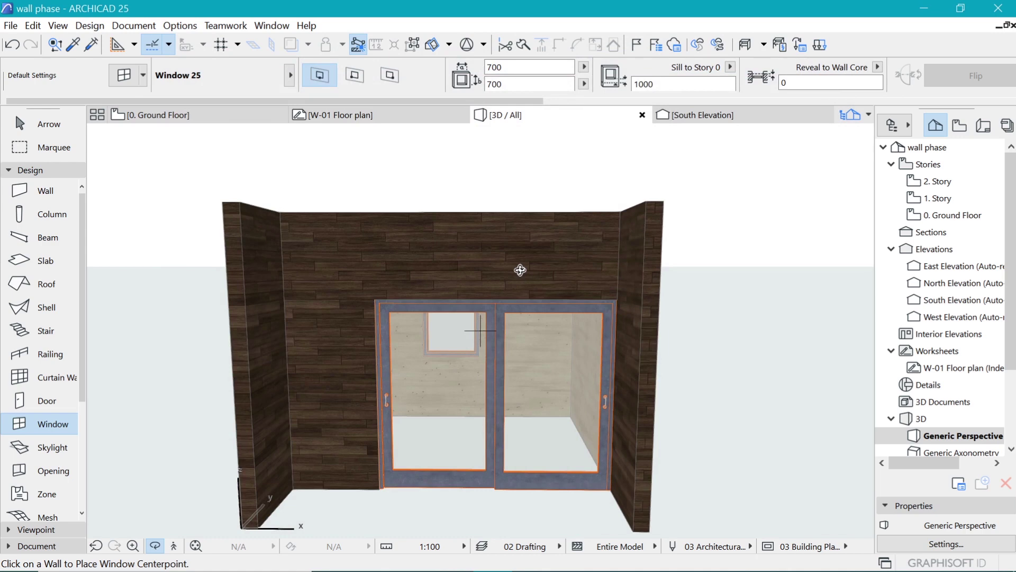
# Return to the 0. Ground Floor plan with the Arrow tool active
pyautogui.click(204, 116)
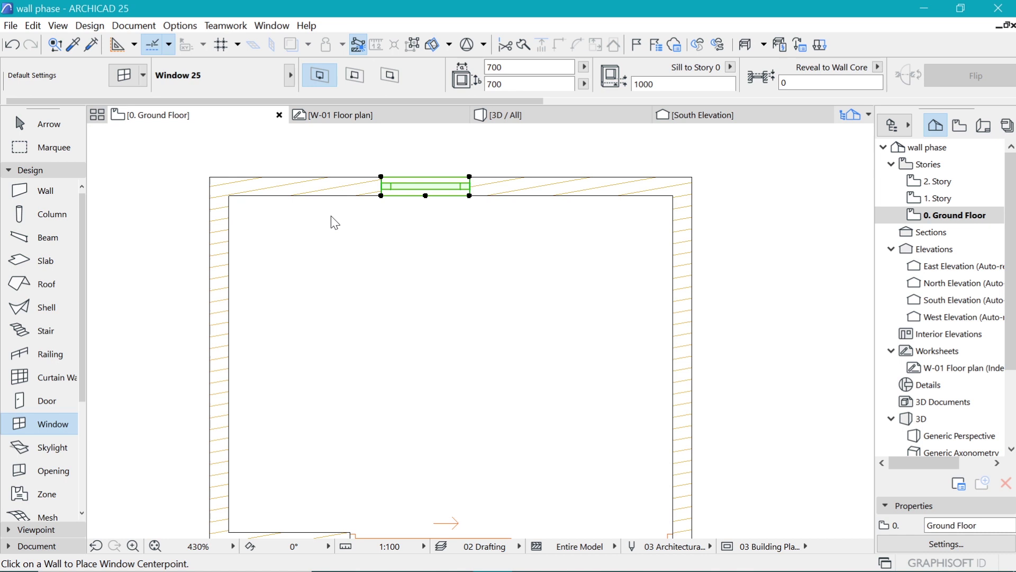
pyautogui.scroll(-6, 381, 255)
pyautogui.click(49, 123)
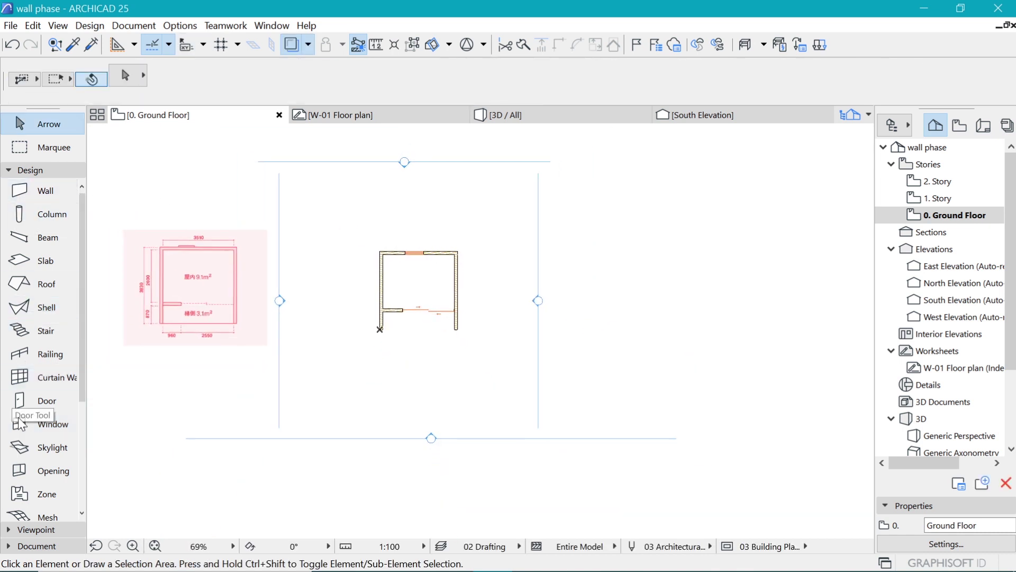
pyautogui.scroll(-3, 20, 424)
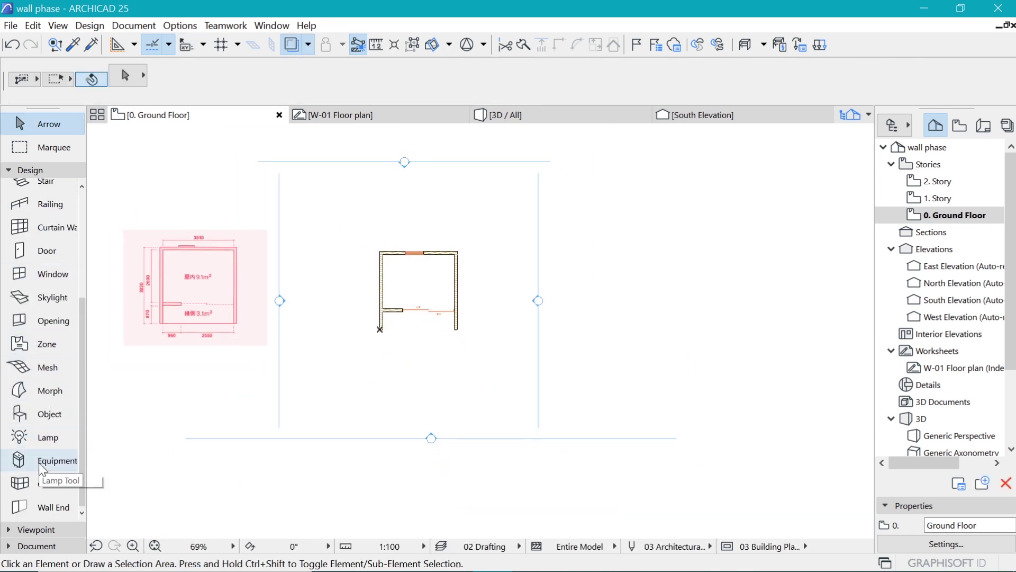
pyautogui.scroll(3, 33, 437)
# Pick the Slab tool, abandon a started slab, and open the Slab Default Settings
pyautogui.click(27, 253)
pyautogui.scroll(2, 414, 254)
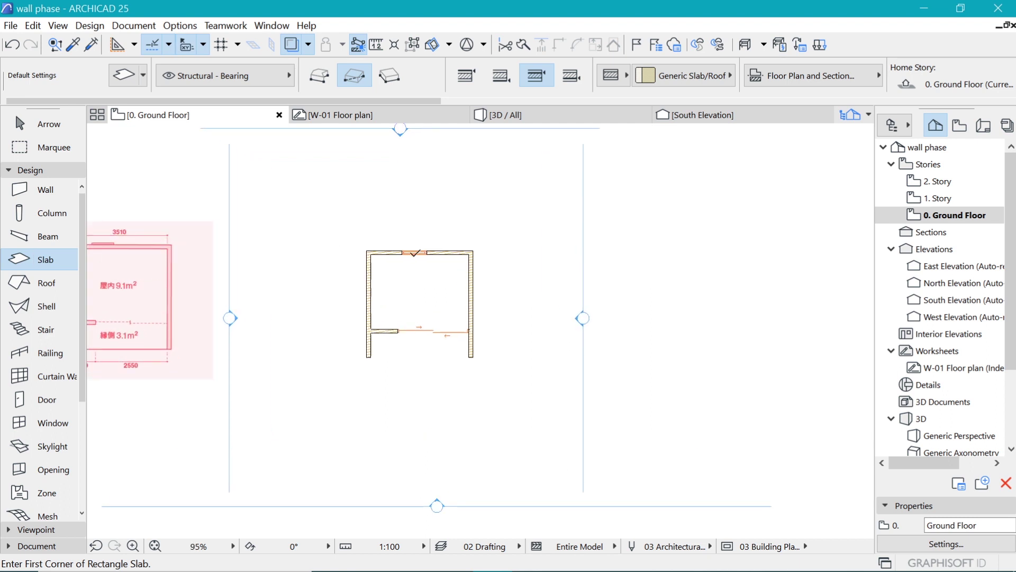
pyautogui.scroll(1, 415, 256)
pyautogui.scroll(1, 377, 306)
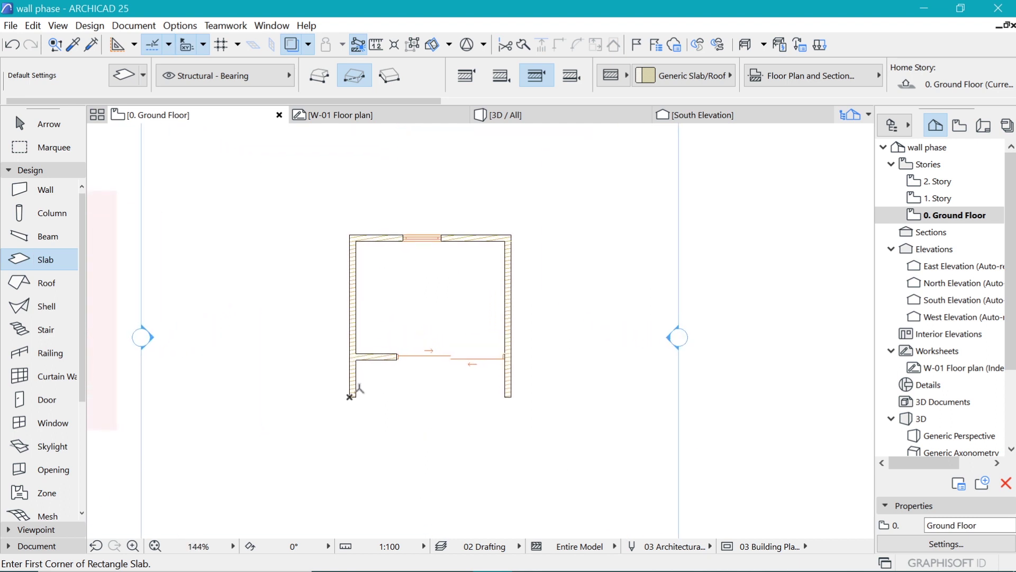
pyautogui.click(350, 396)
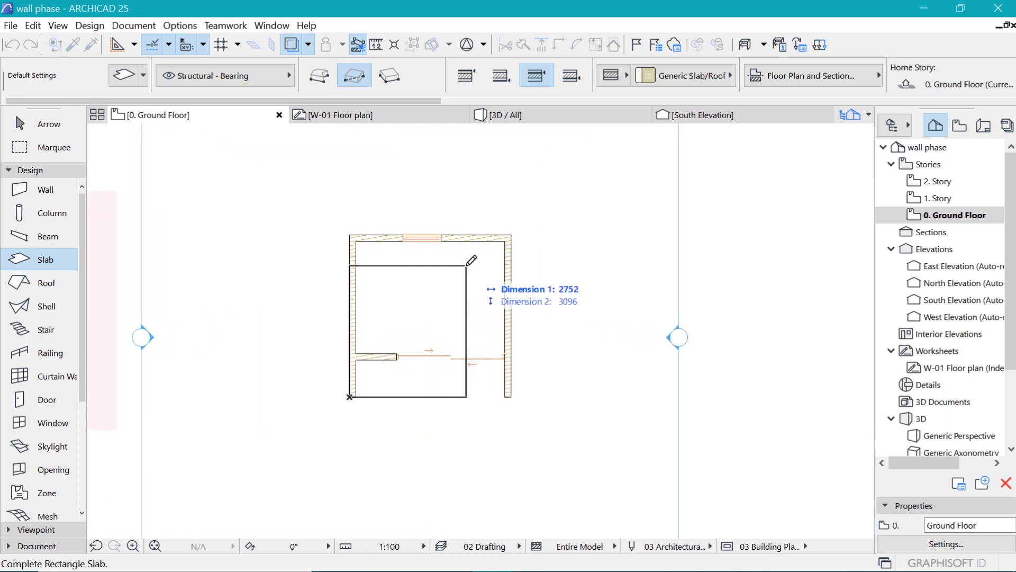
pyautogui.click(512, 236)
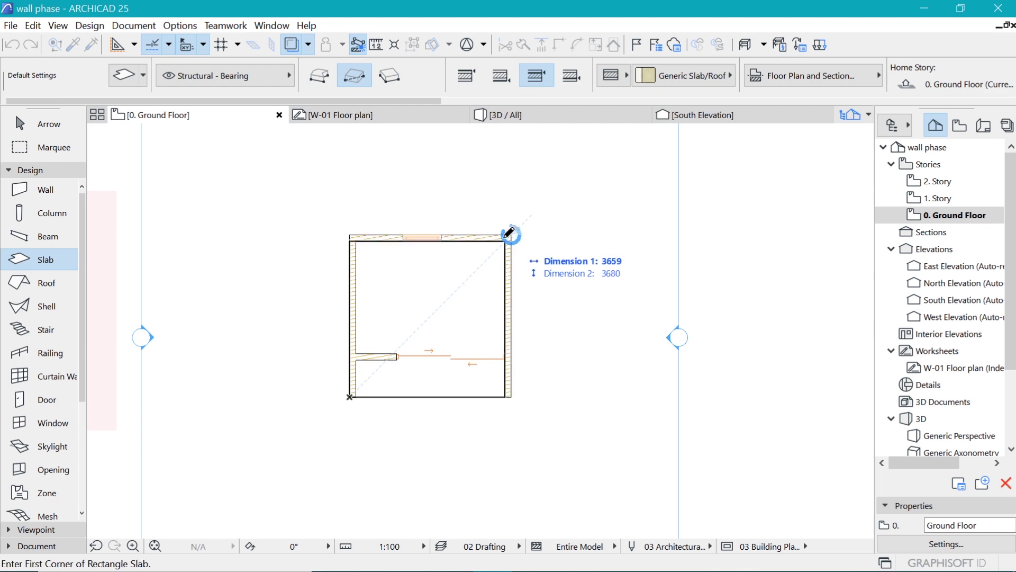
pyautogui.click(124, 80)
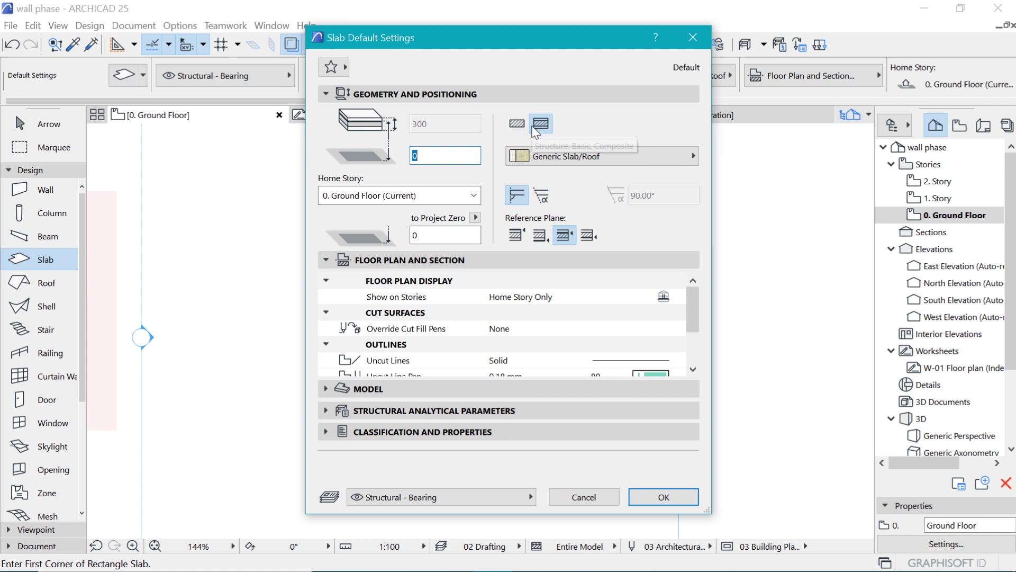
# Make new slabs a Basic Concrete - Structural build, 150 thick
pyautogui.click(559, 158)
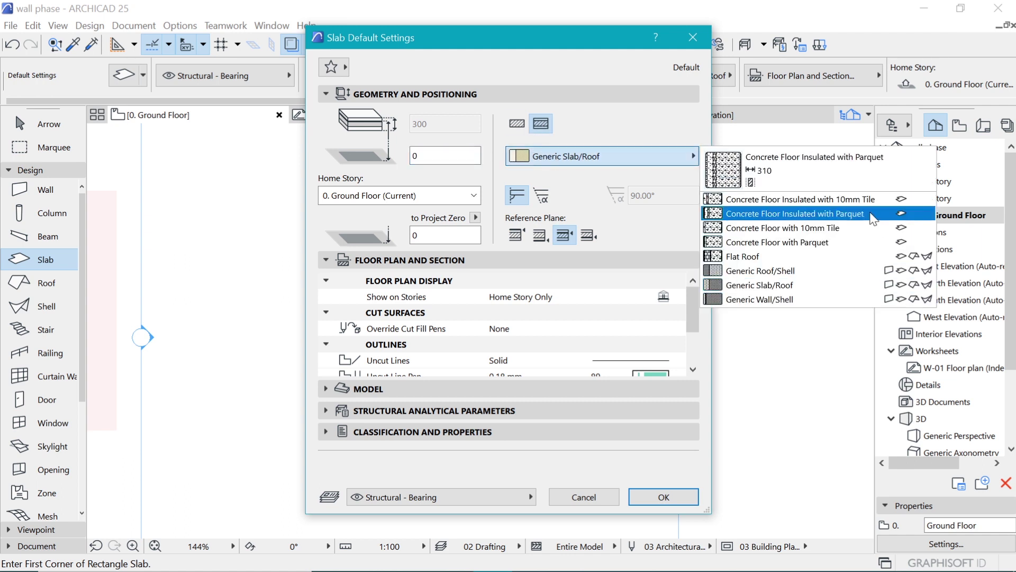
pyautogui.click(680, 216)
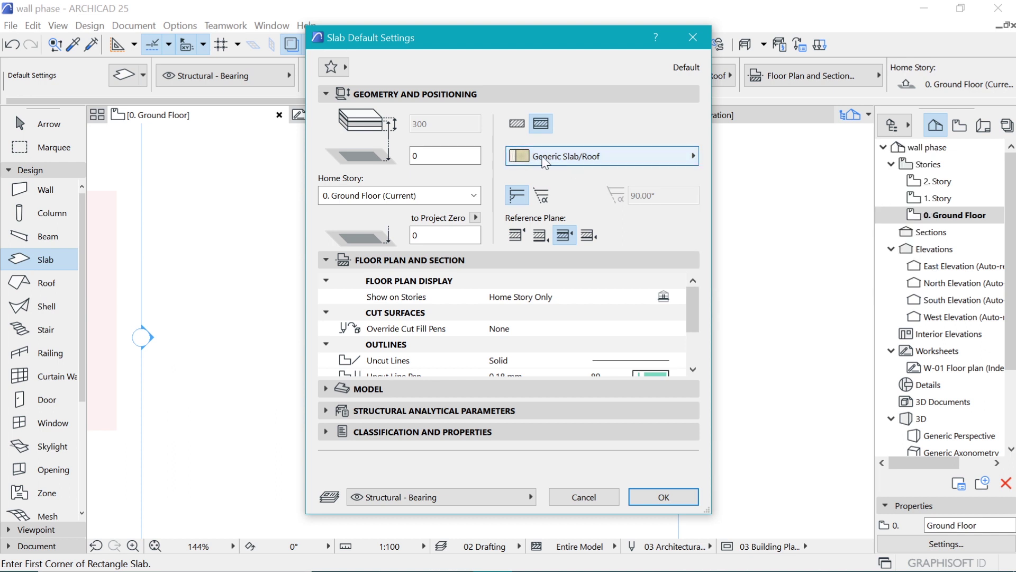
pyautogui.click(517, 123)
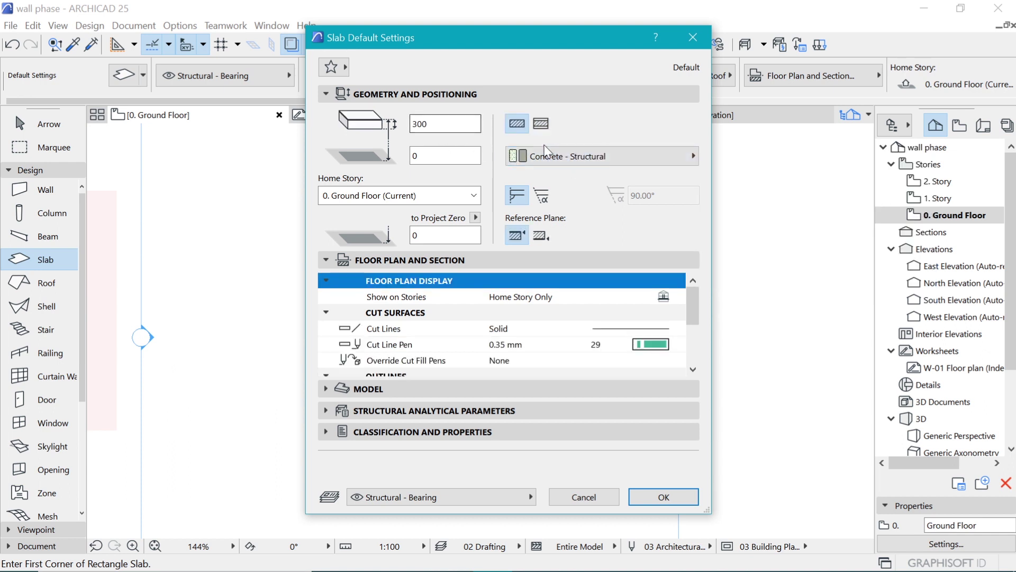
pyautogui.doubleClick(437, 123)
pyautogui.write('150')
pyautogui.click(609, 558)
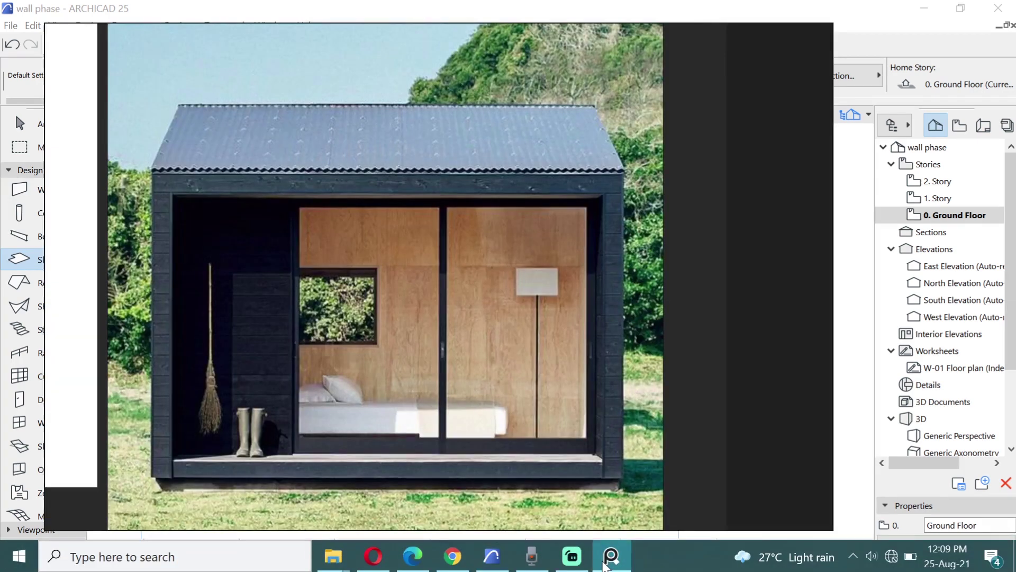
pyautogui.click(609, 558)
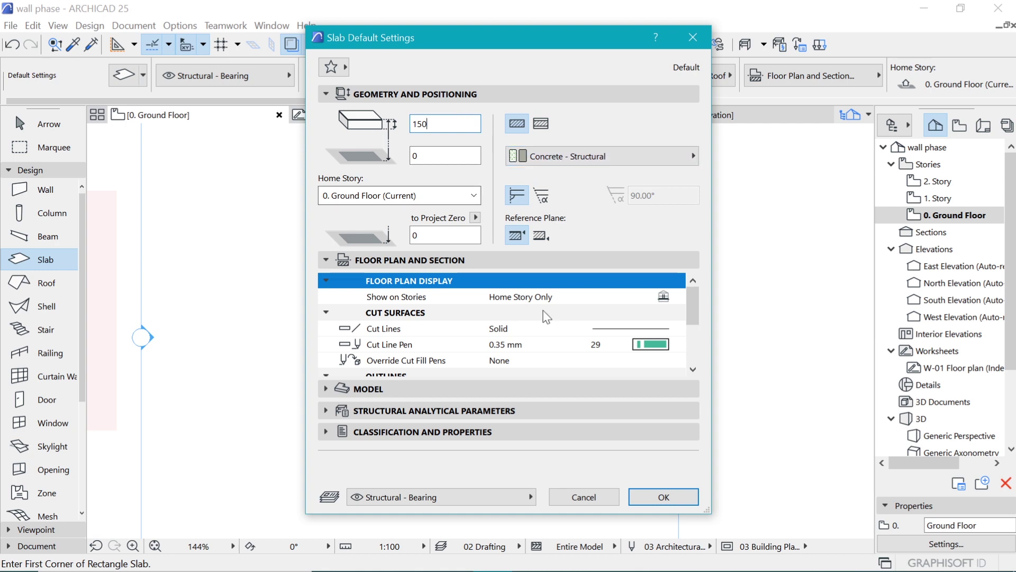
pyautogui.click(668, 497)
# Draw a rectangular slab corner to corner across the room, then select it in the 3D view
pyautogui.click(349, 397)
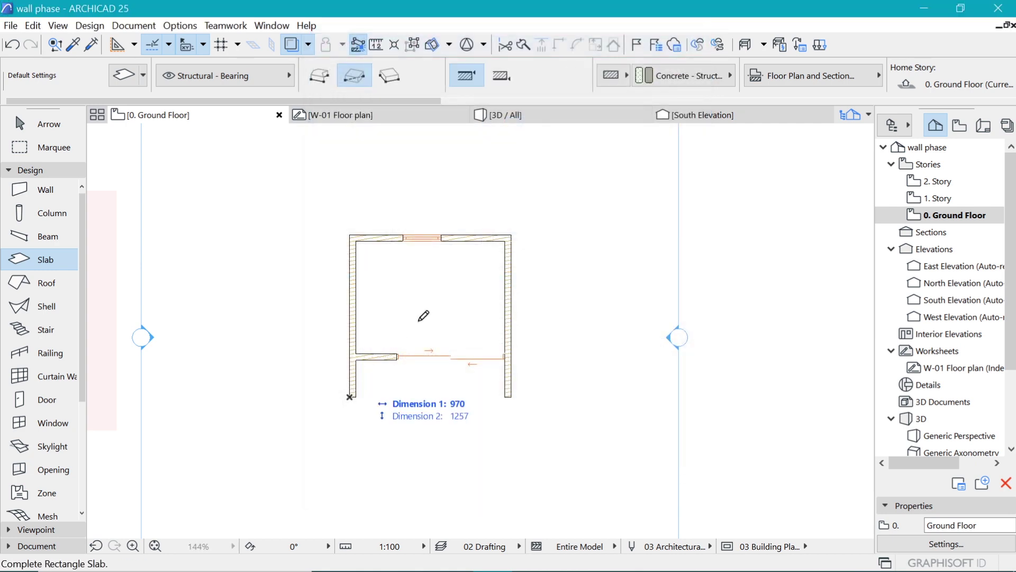
pyautogui.click(512, 234)
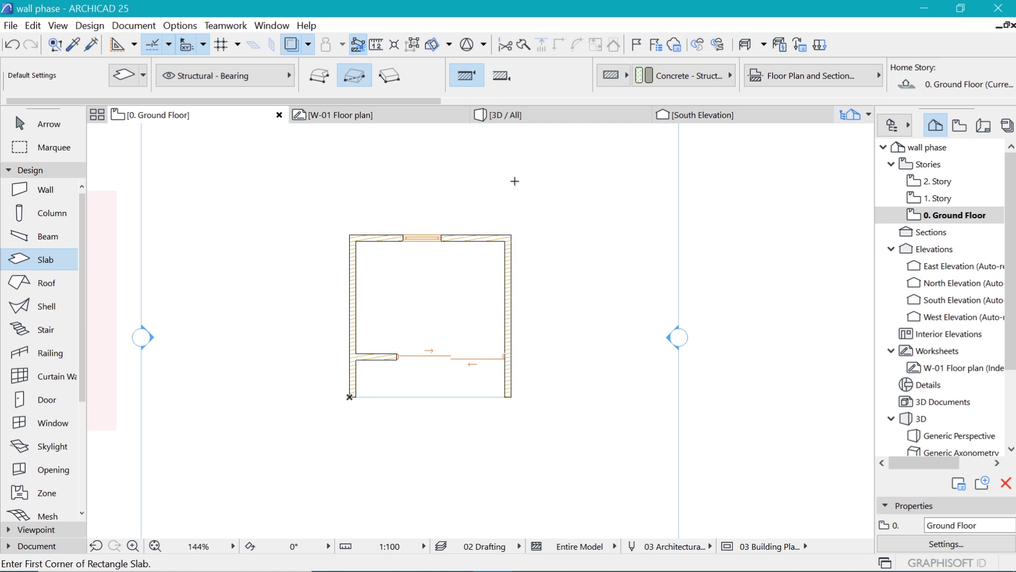
pyautogui.click(508, 115)
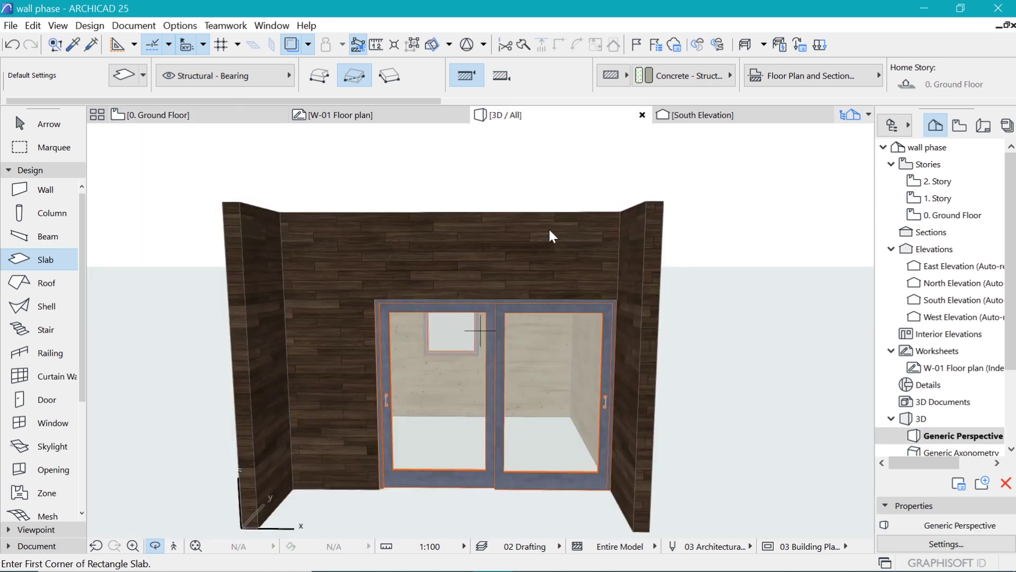
pyautogui.scroll(-2, 509, 237)
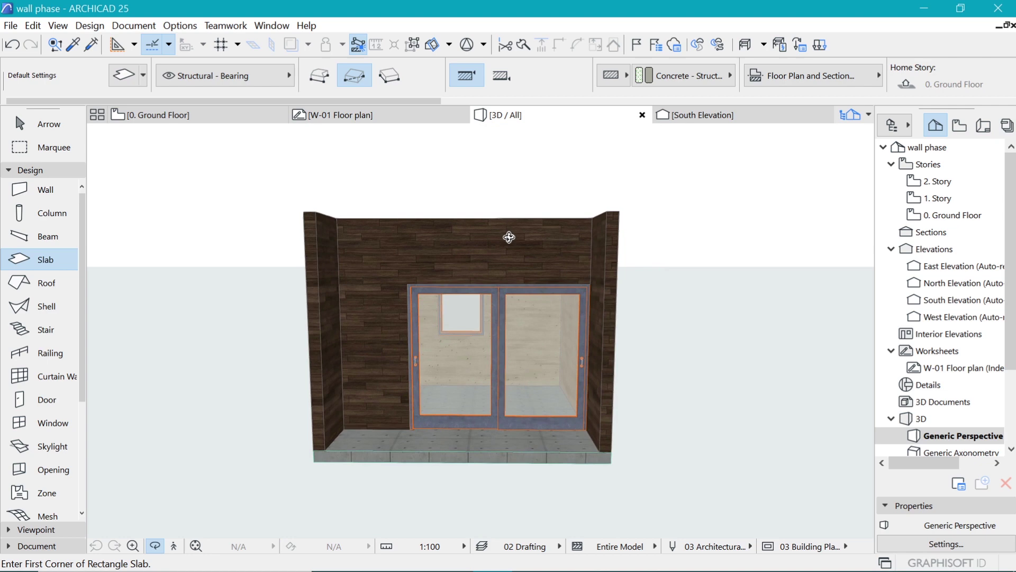
pyautogui.moveTo(483, 374); pyautogui.dragTo(607, 365)
pyautogui.click(611, 557)
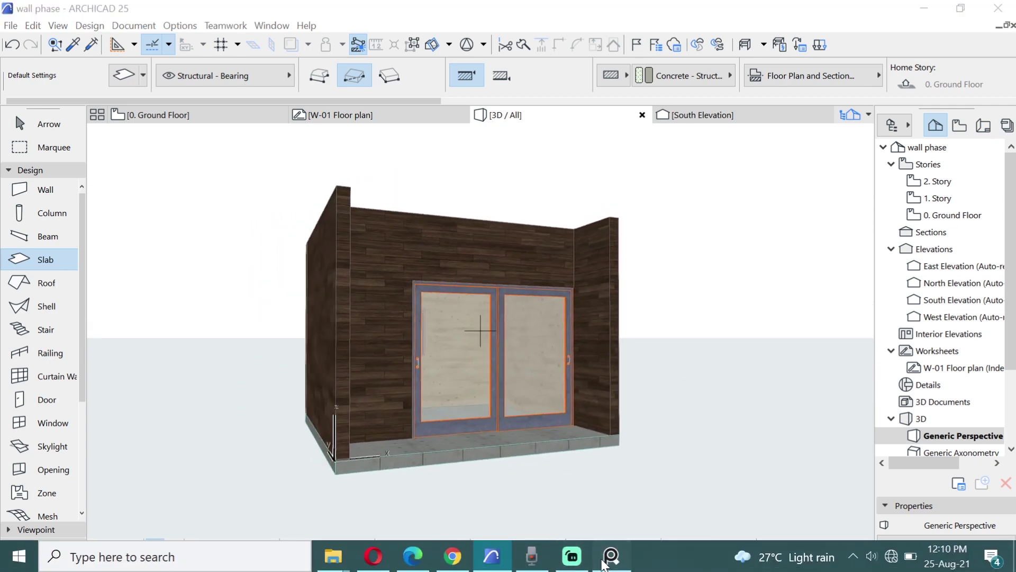
pyautogui.click(612, 561)
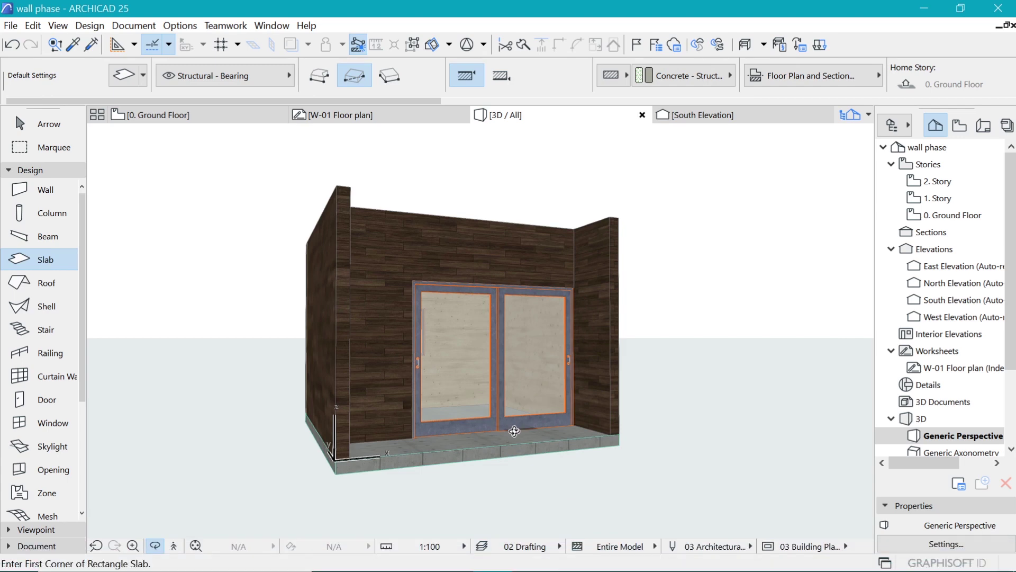
pyautogui.keyDown('shift'); pyautogui.click(523, 430); pyautogui.keyUp('shift')
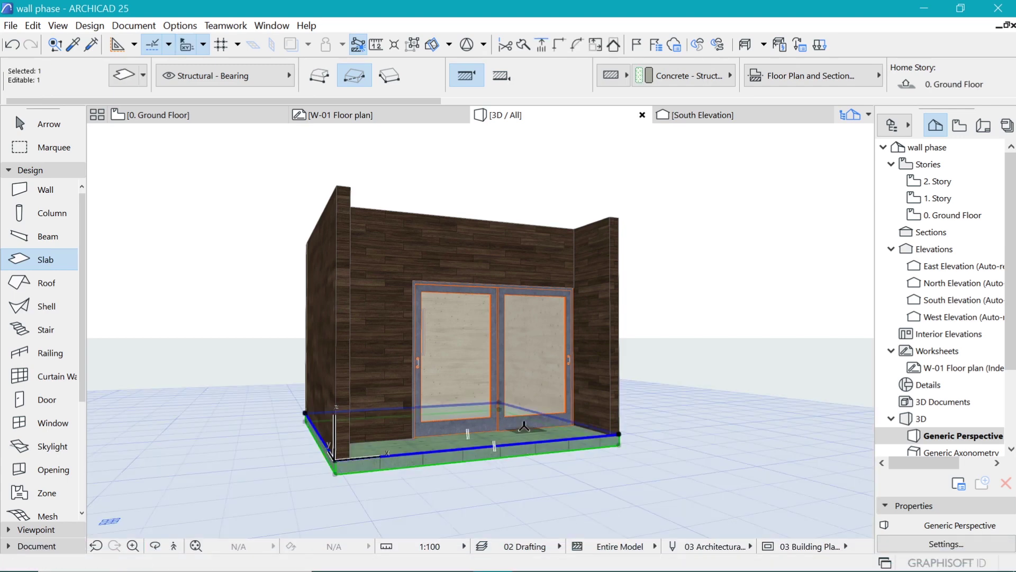
# Override the selected slab's surface with Floorboards - 01 in Slab Selection Settings
pyautogui.hotkey('ctrl', 't')
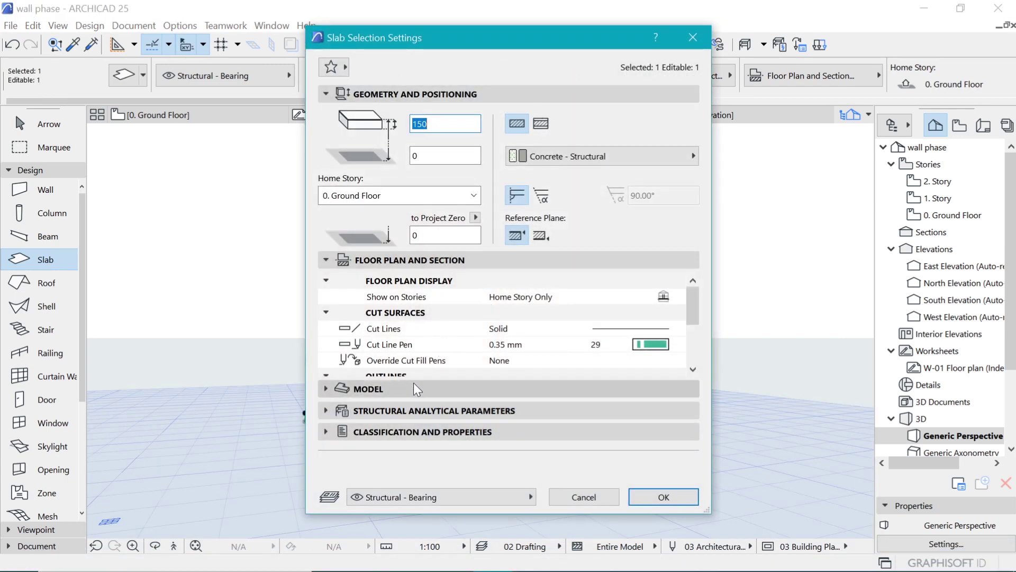
pyautogui.click(408, 390)
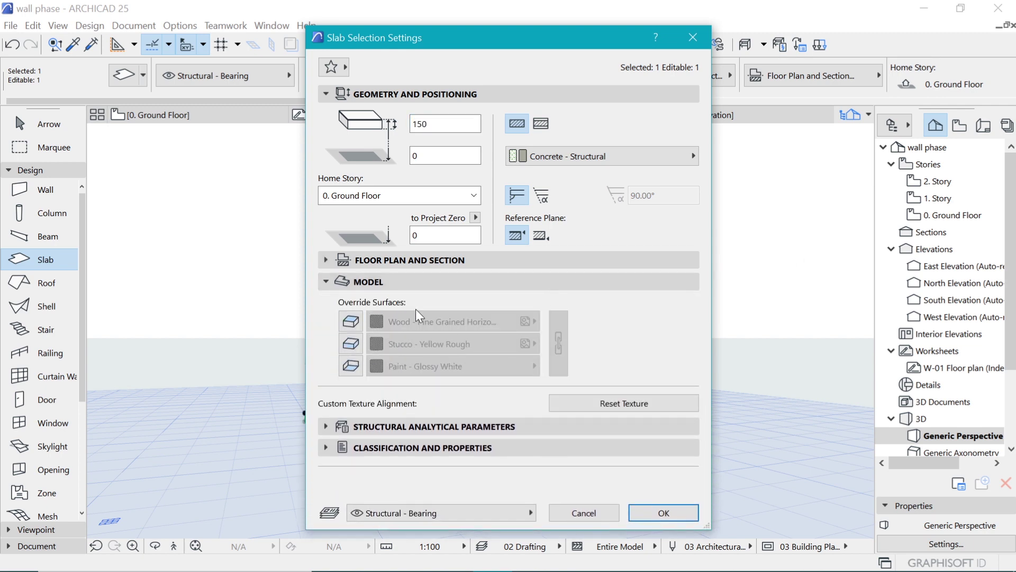
pyautogui.click(351, 345)
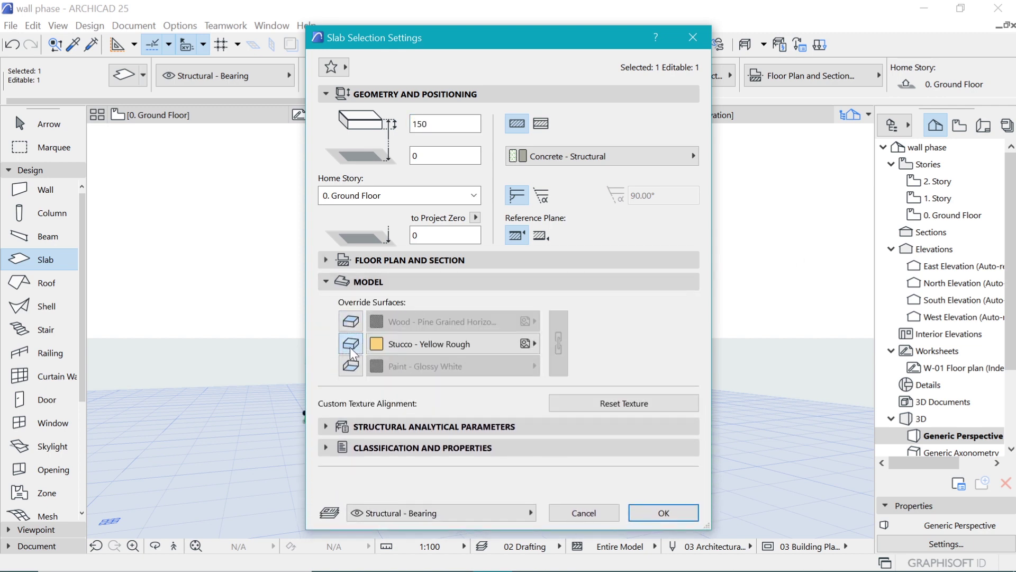
pyautogui.click(461, 341)
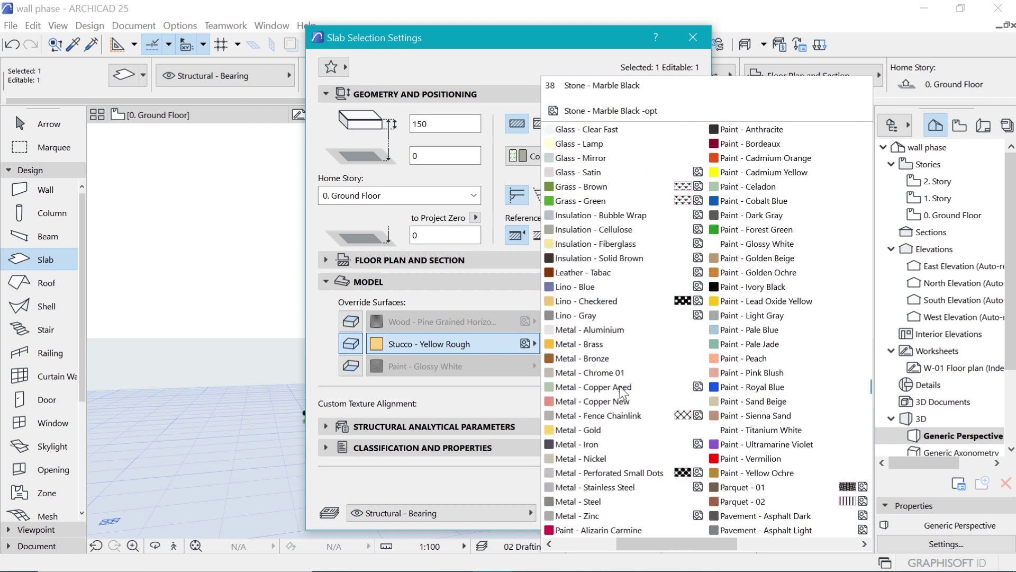
pyautogui.click(585, 472)
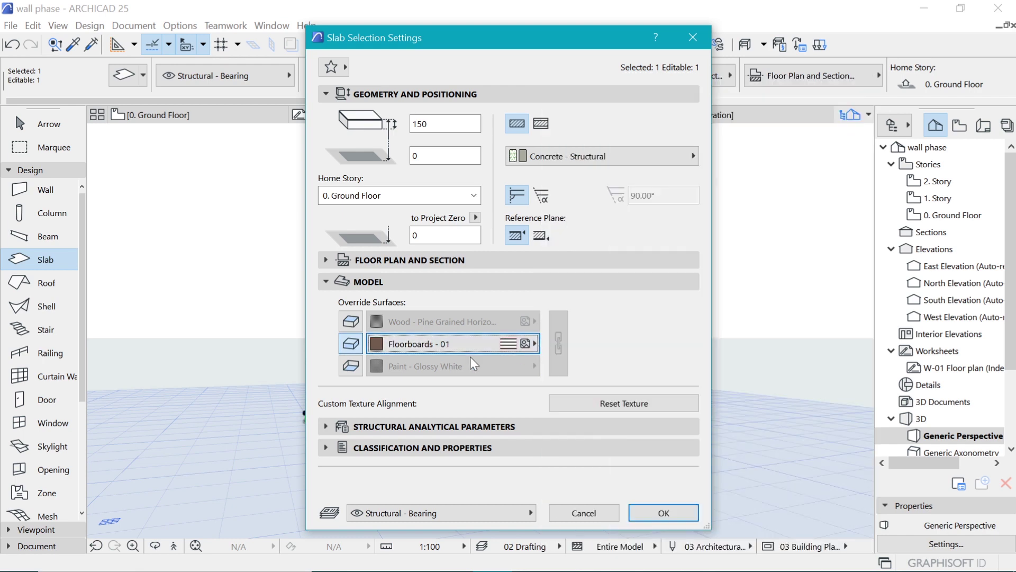
pyautogui.click(666, 513)
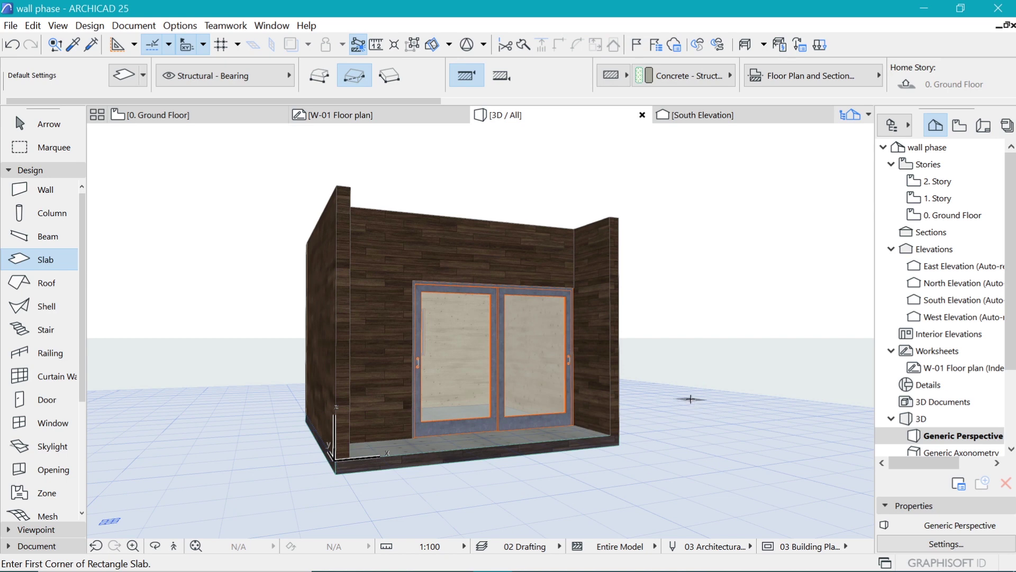
# Orbit the 3D view to look down into the room at the floorboard slab
pyautogui.keyDown('shift'); pyautogui.moveTo(690, 399); pyautogui.dragTo(474, 325, button='middle'); pyautogui.keyUp('shift')
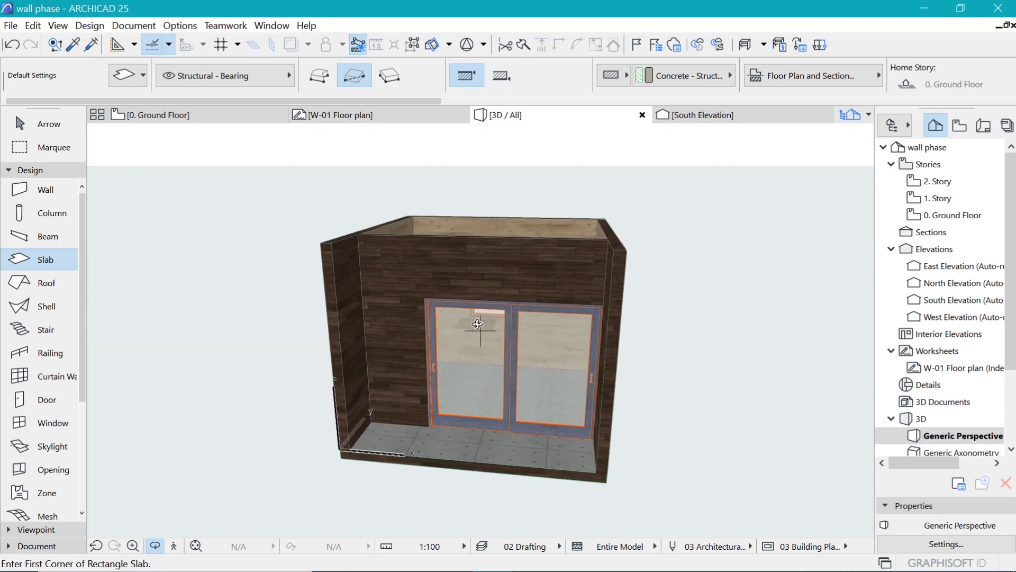